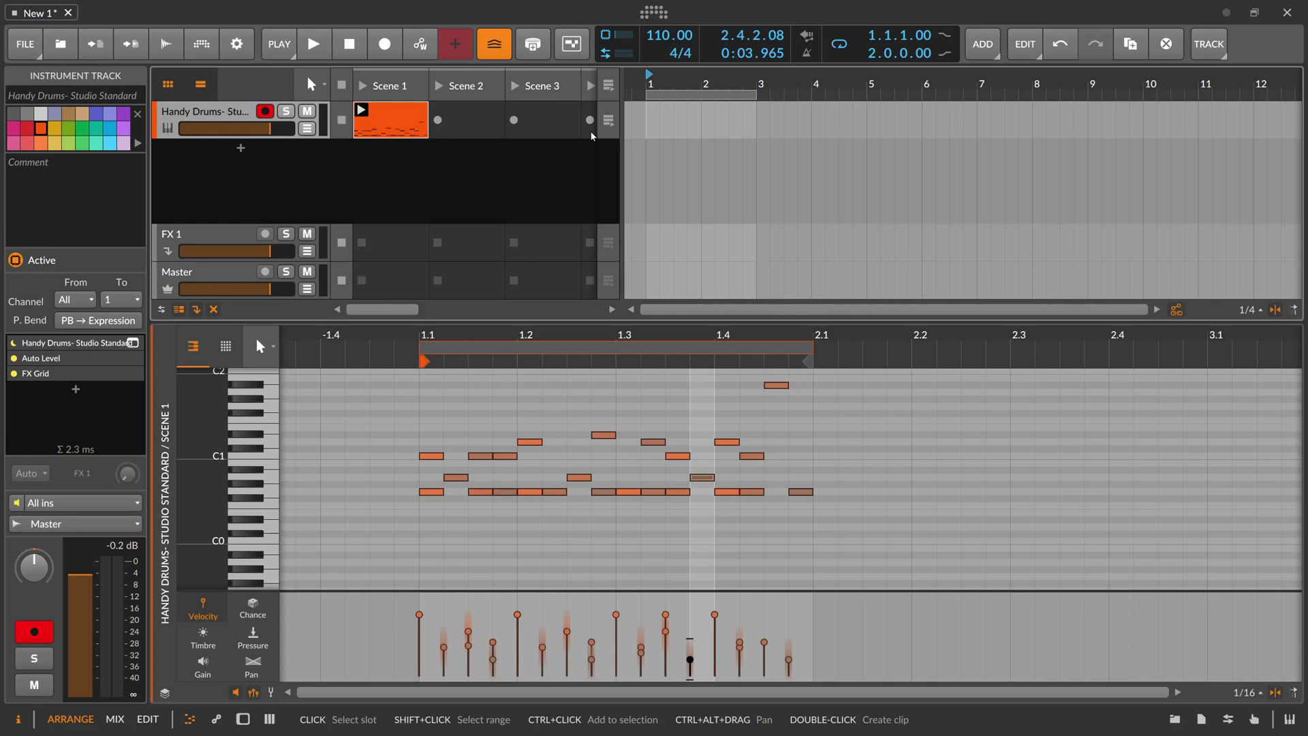
Inspect the Handy Drums track's device chain and audition its clip in the note editor.
double_click(229, 112)
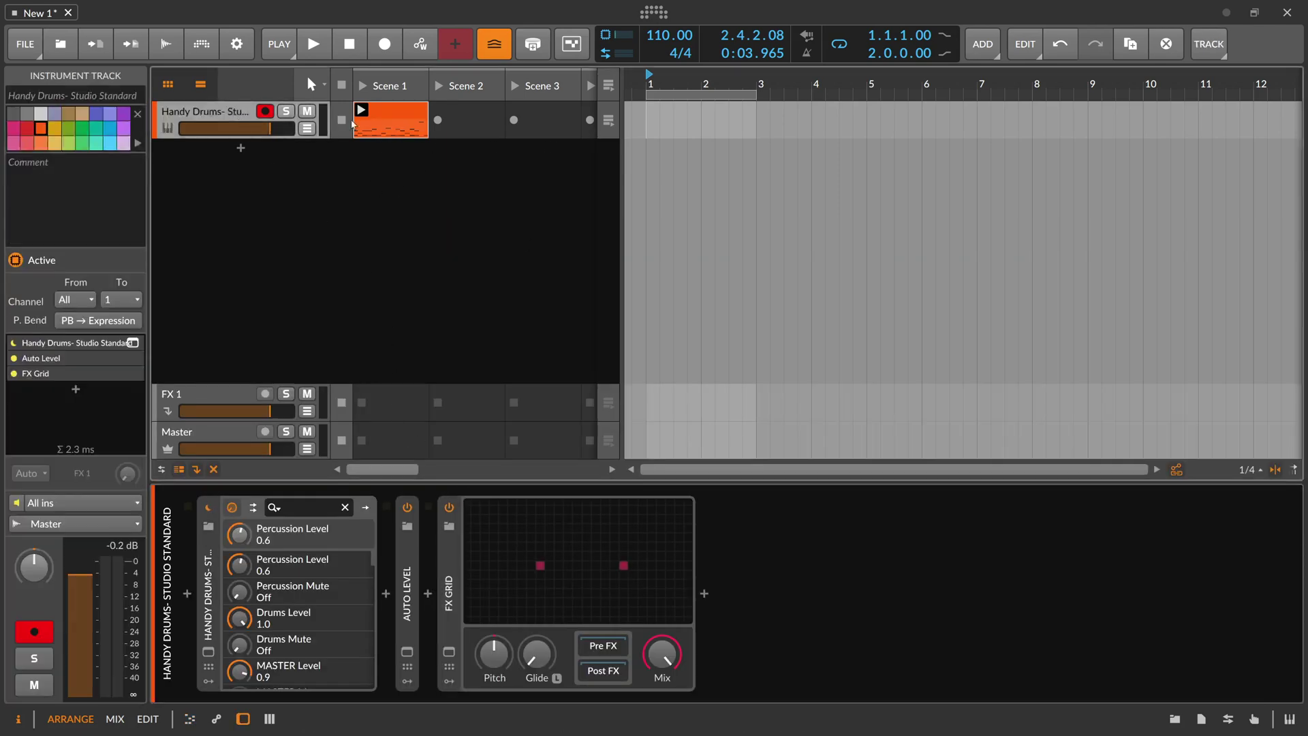
key("e")
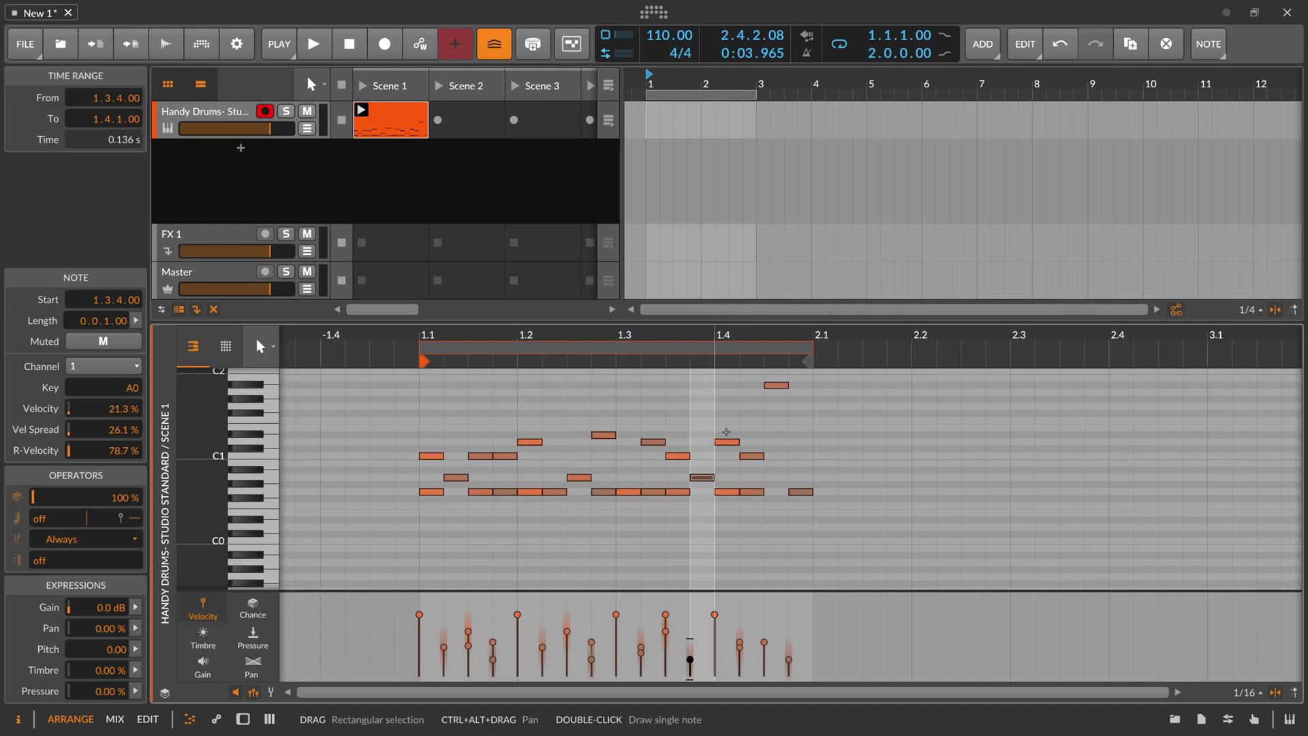
key("space")
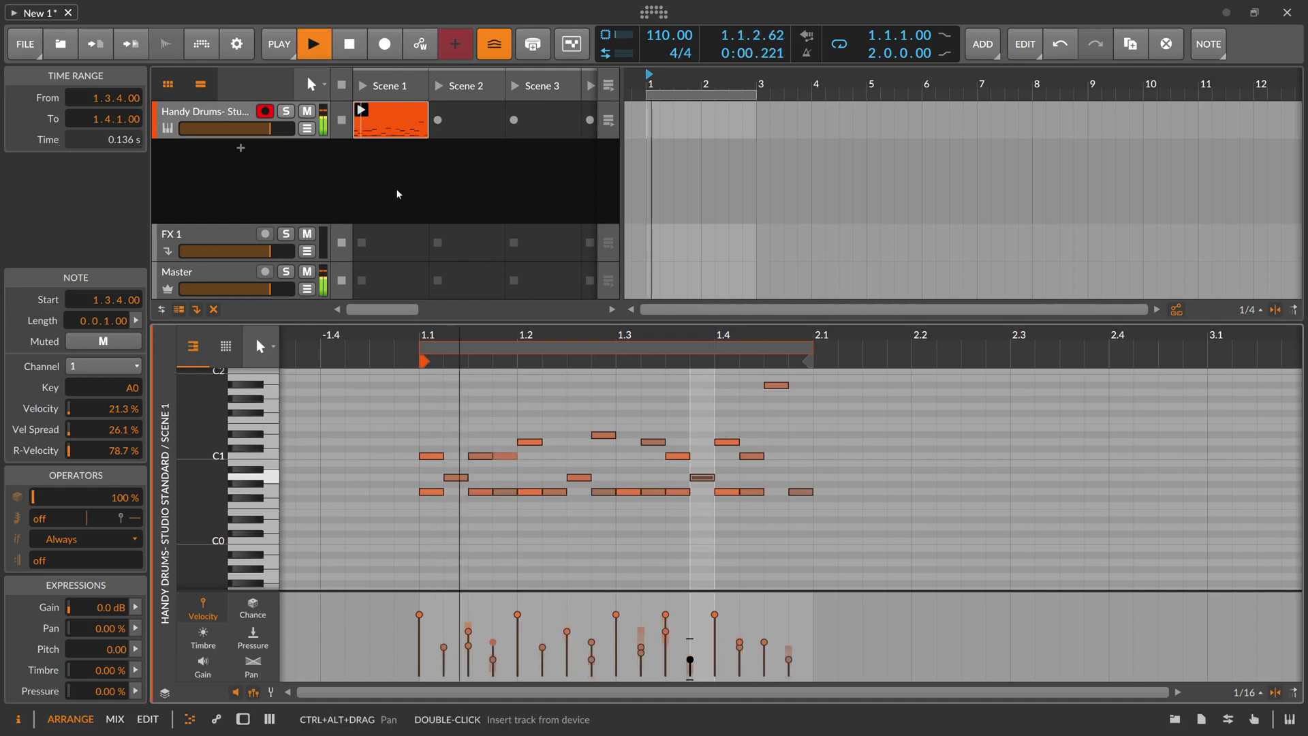
key("space")
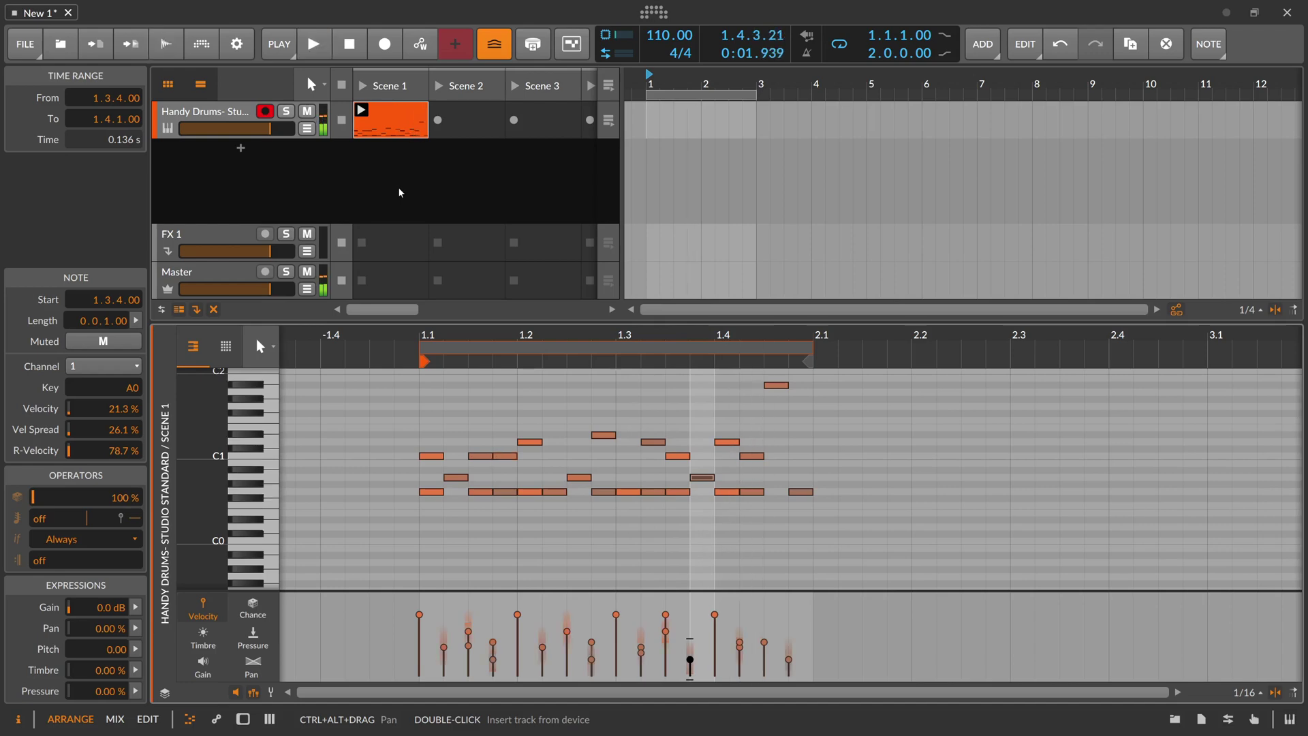
Open the patch editor of the FX Grid on the Handy Drums track and hide the device chain to enlarge the canvas.
double_click(234, 113)
left_click(528, 518)
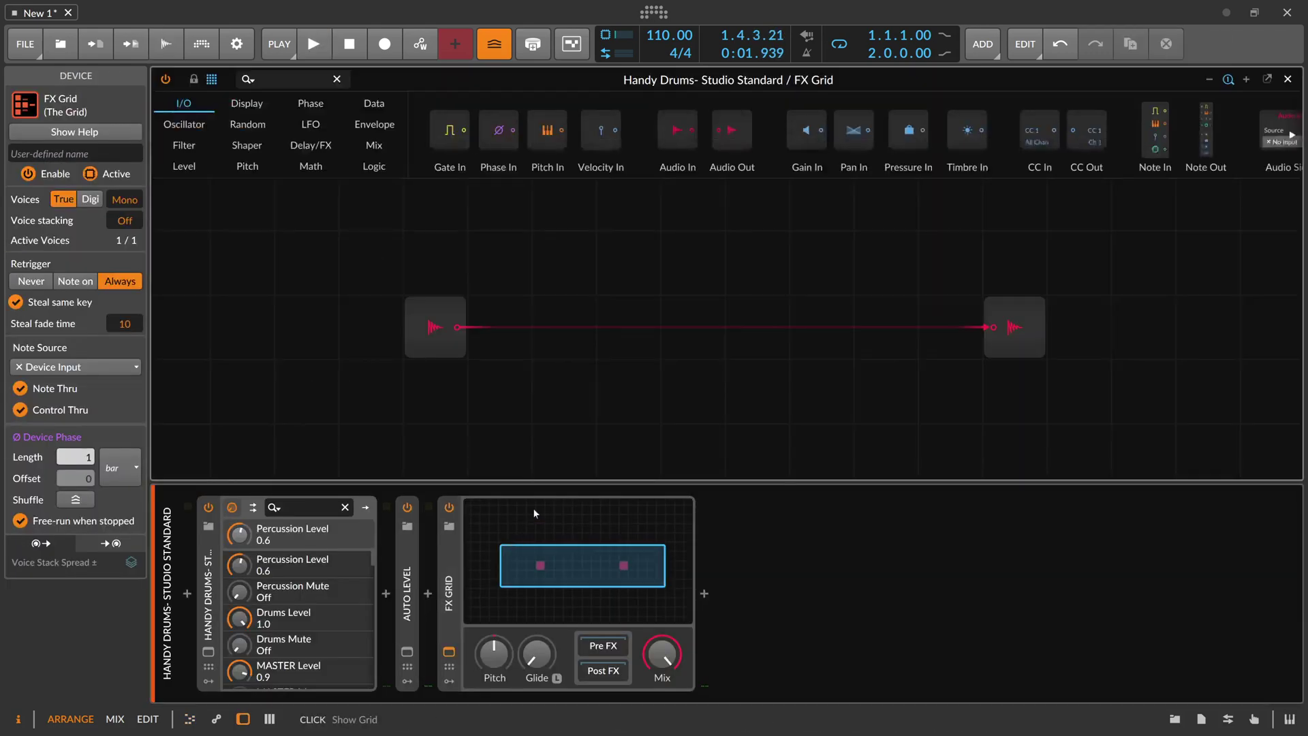
left_click_drag(515, 237, 463, 230)
left_click(242, 719)
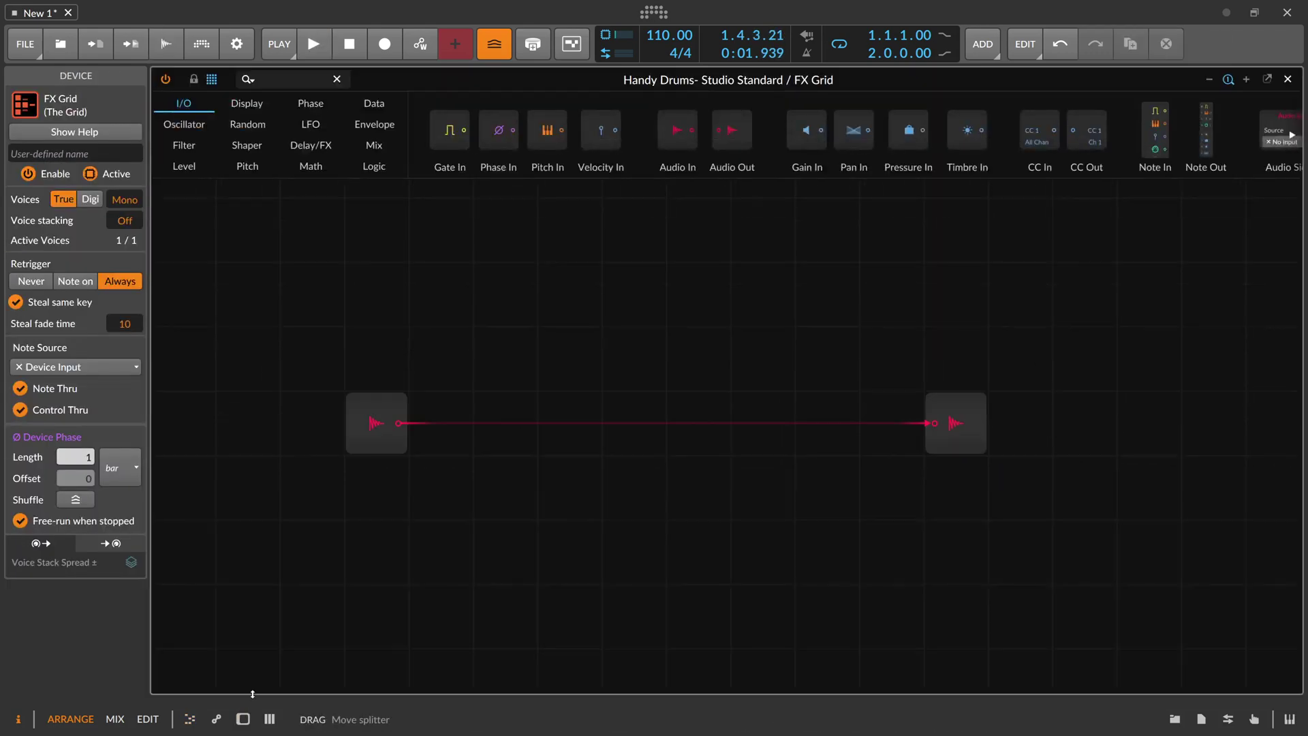
left_click(513, 279)
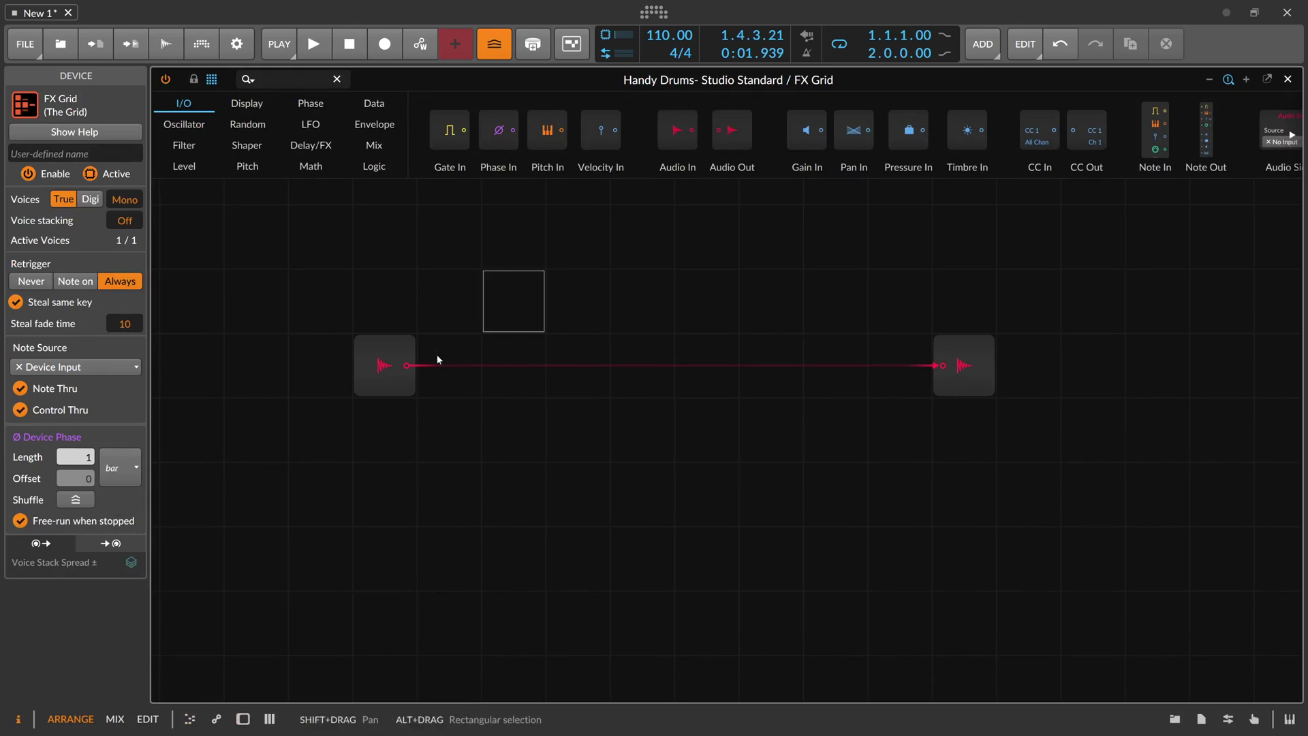
Move the Audio In module one grid cell farther away from Audio Out.
left_click(382, 383)
left_click(936, 363)
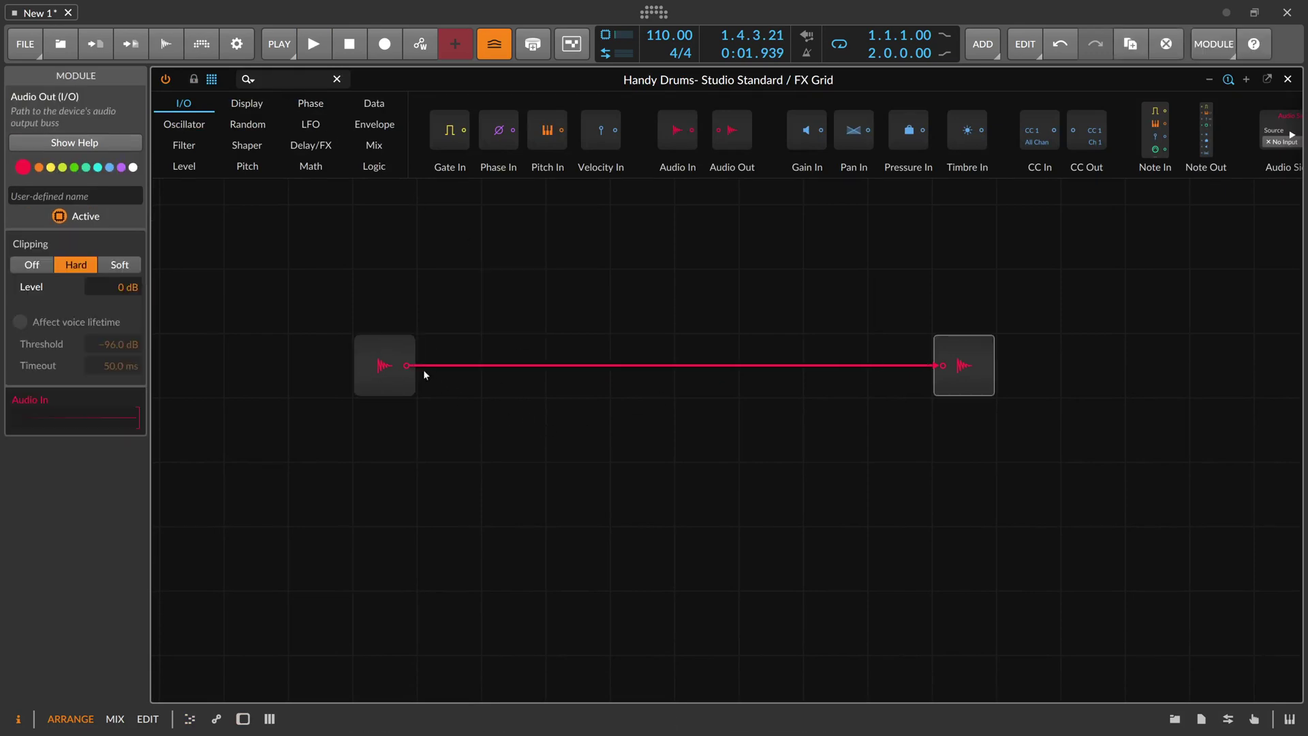
left_click_drag(407, 372, 343, 372)
Add a Recorder module below the signal cable and duplicate it three times to form a vertical stack of four.
left_click(290, 77)
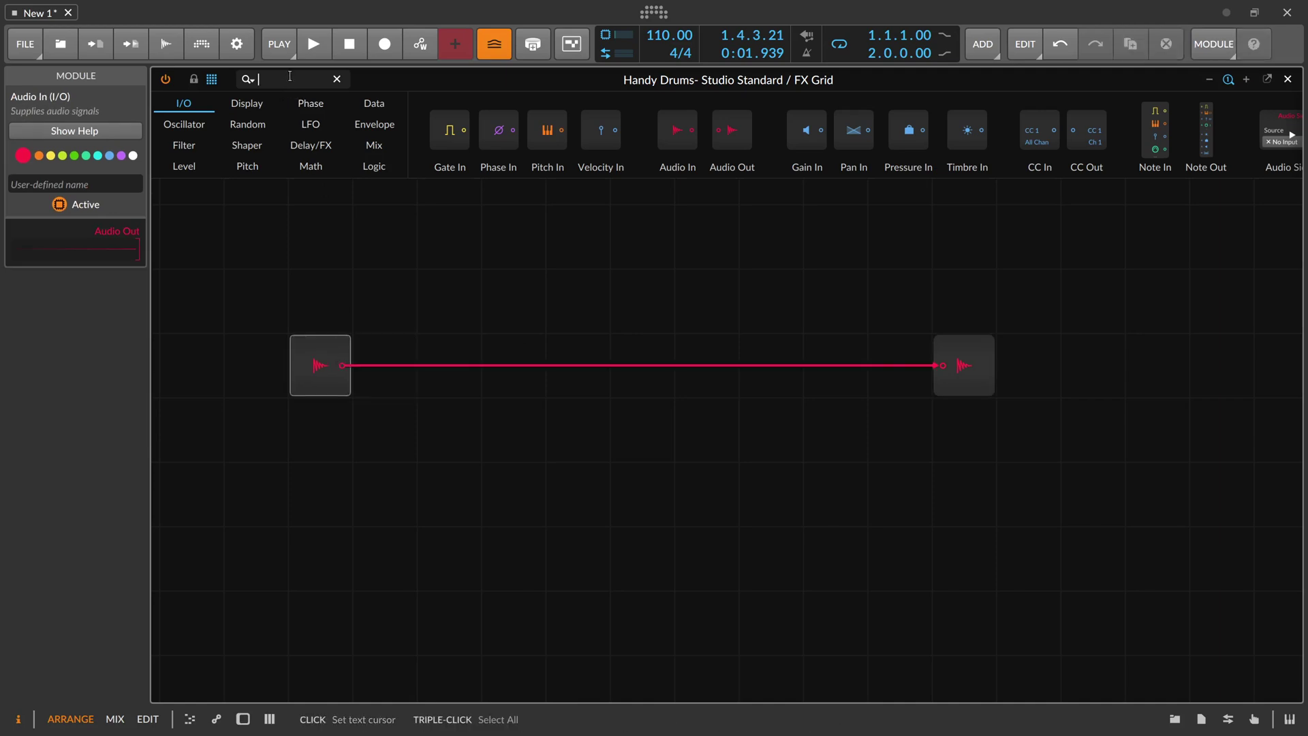
type("rec")
left_click_drag(210, 129, 701, 631)
key("ctrl+d")
key("ctrl+d")
key("ctrl+d")
left_click(794, 566)
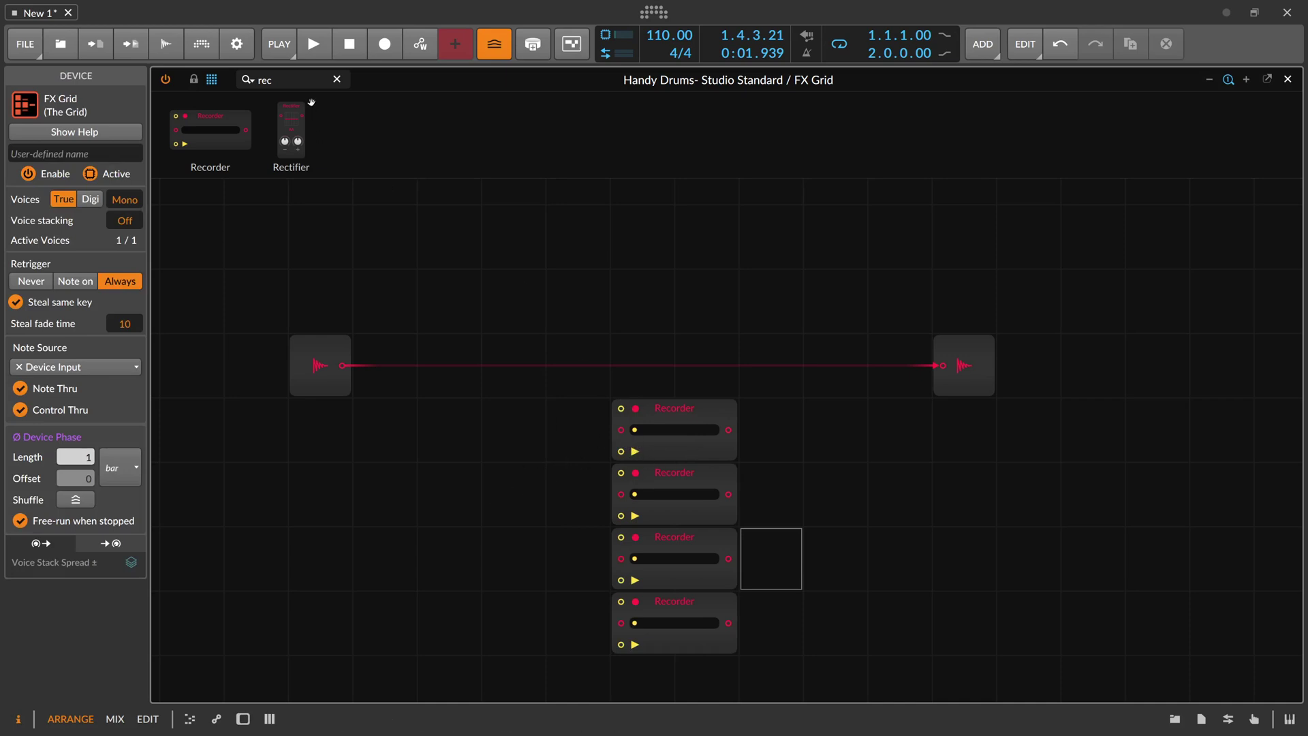
Add a Split module directly before the Recorder stack and set its out ports to 4.
left_click_drag(289, 81, 219, 80)
key("BackSpace")
type("spli")
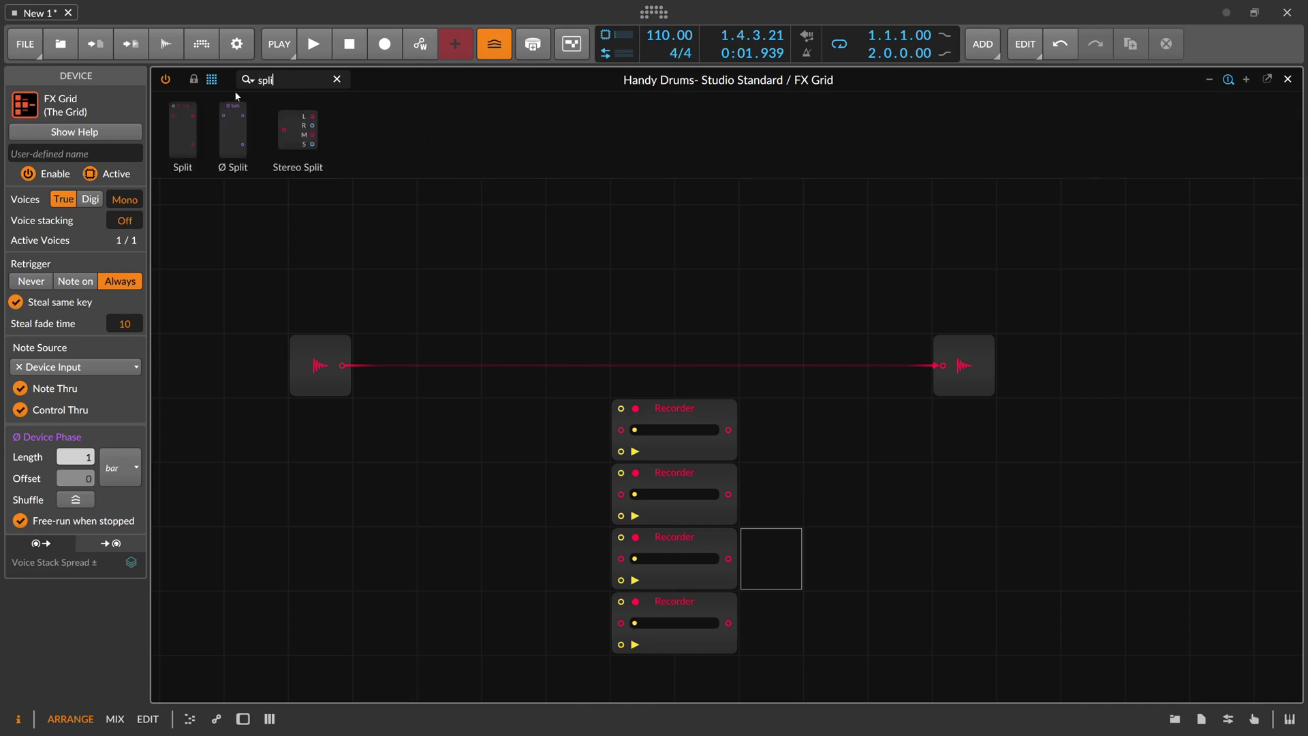
left_click_drag(182, 129, 574, 415)
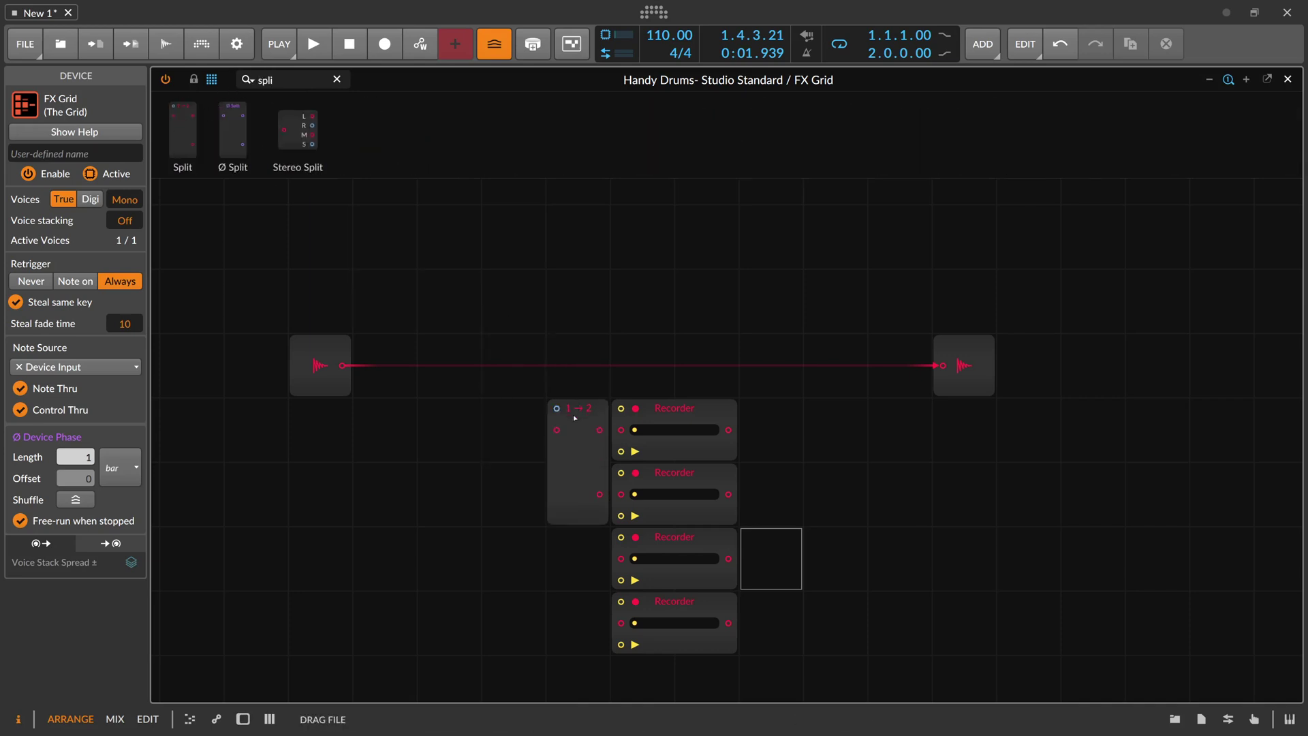
left_click_drag(131, 274, 122, 269)
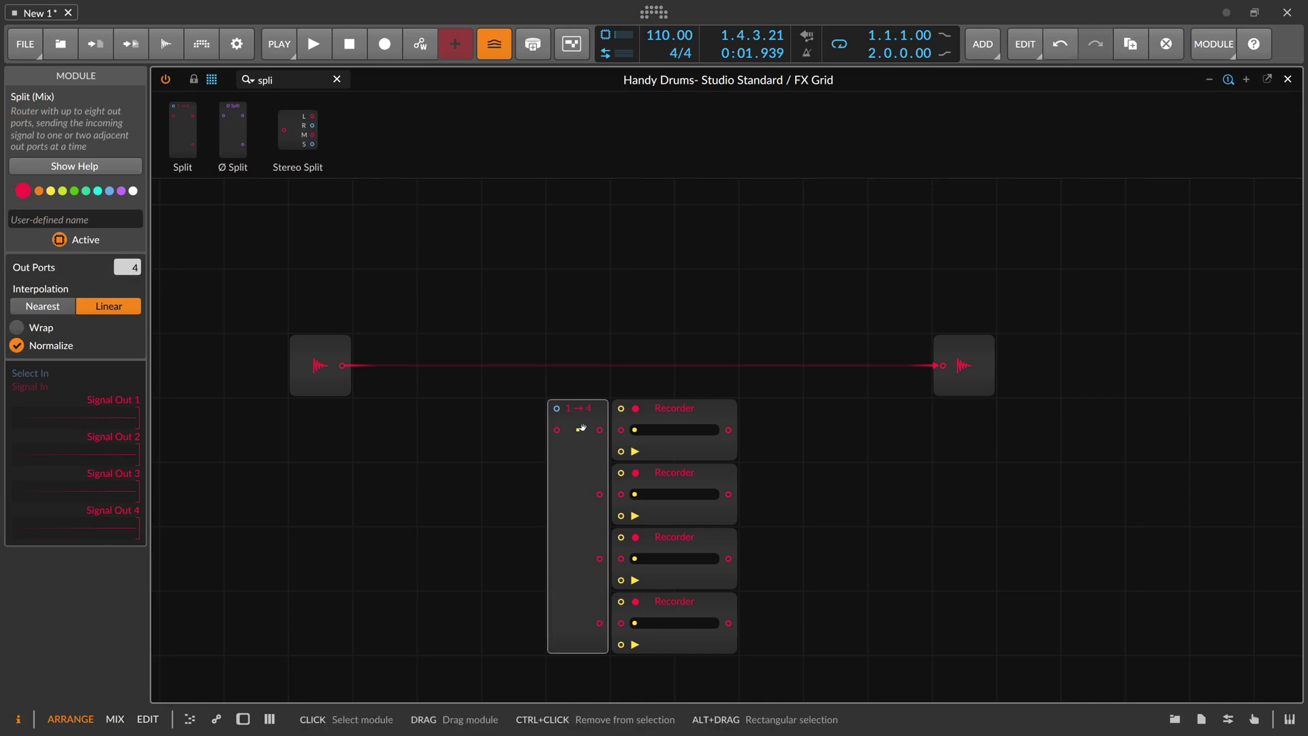
left_click_drag(136, 272, 136, 246)
left_click(139, 267, "ctrl")
type("4")
key("Return")
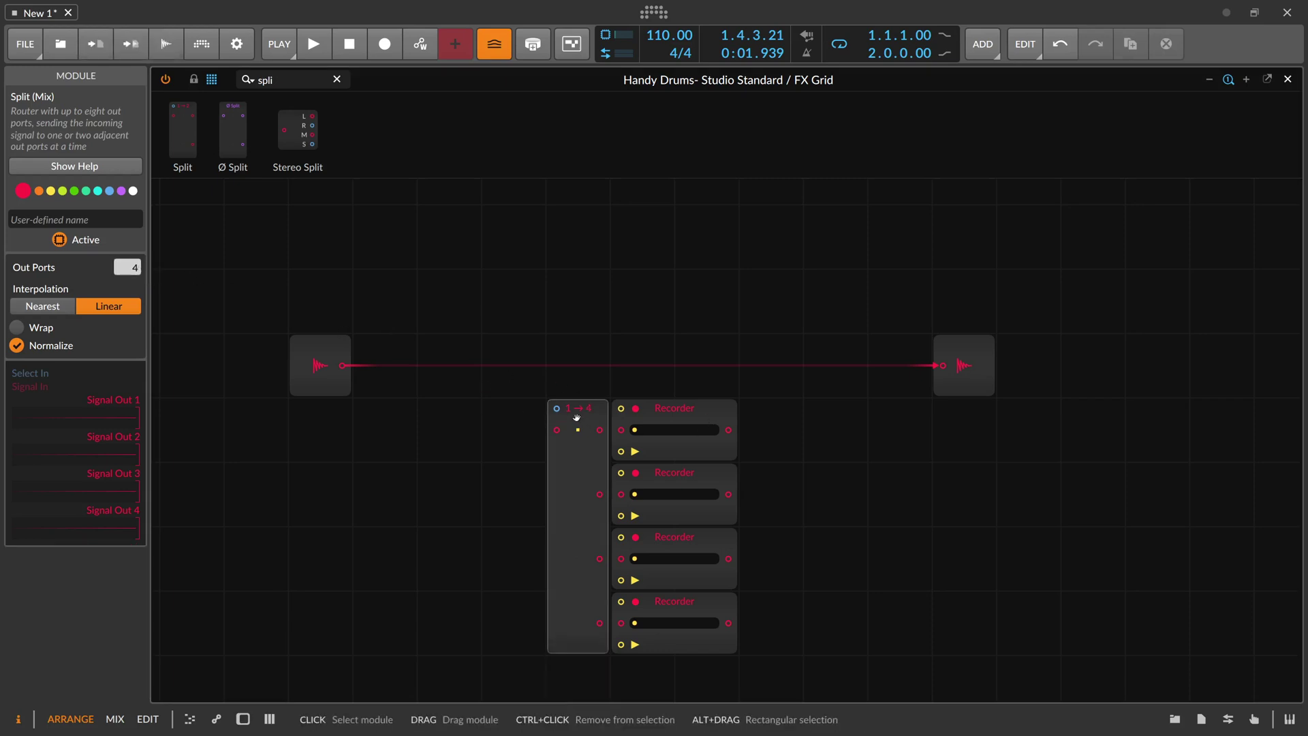
Connect each of the Split module's four outputs to the signal input of its adjacent Recorder.
left_click_drag(600, 430, 621, 430)
left_click_drag(600, 494, 621, 494)
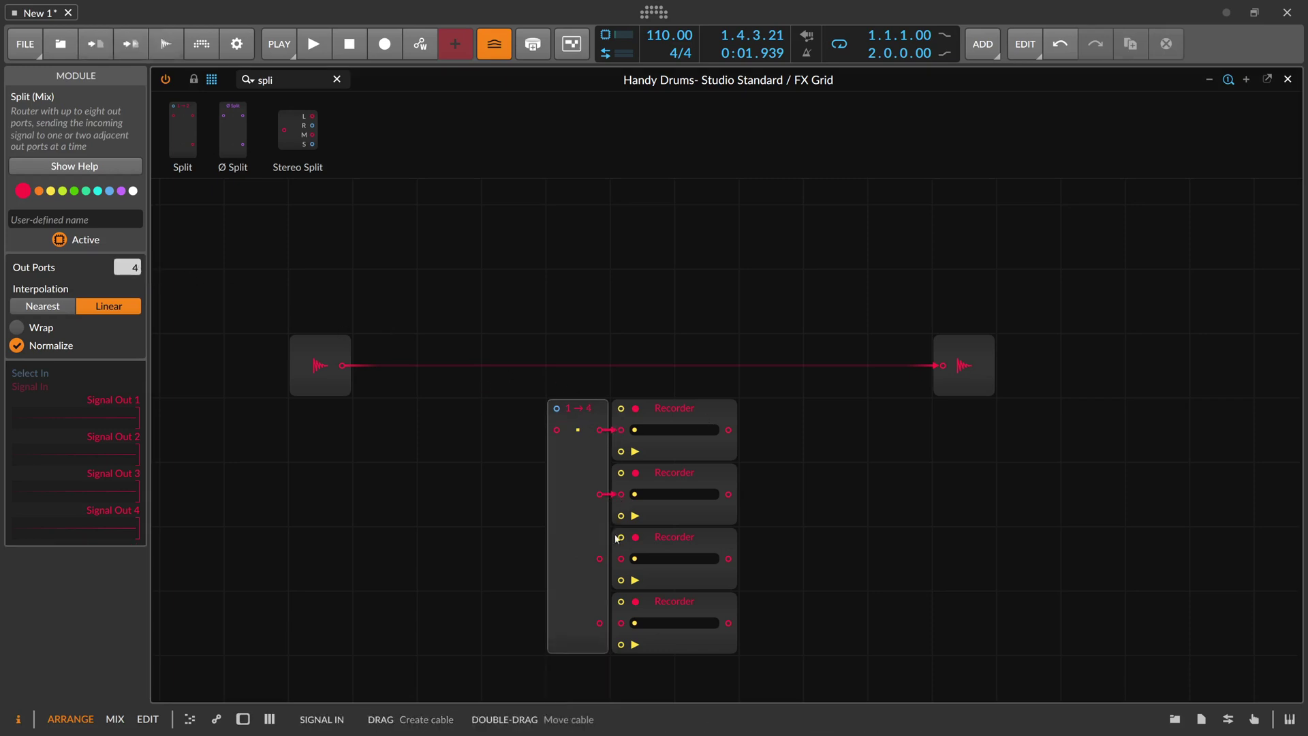
left_click_drag(600, 558, 619, 559)
left_click_drag(600, 623, 621, 623)
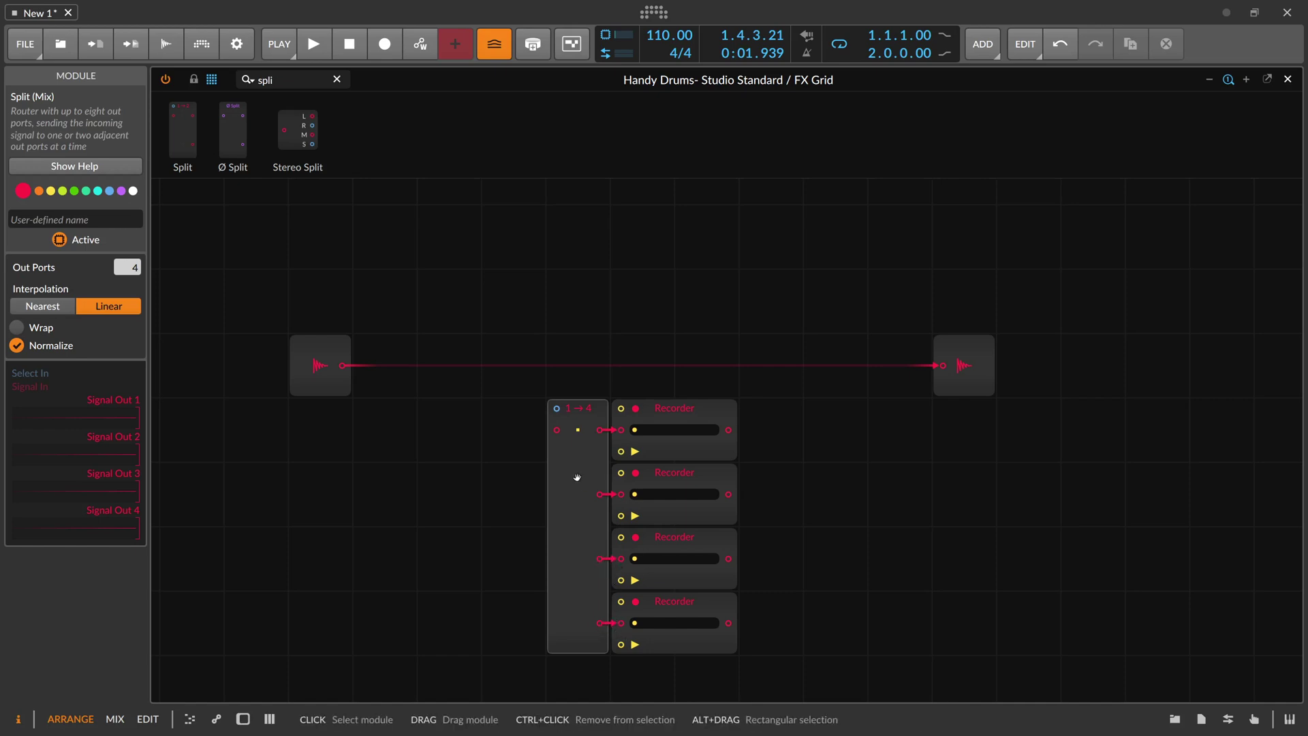
Connect Audio In to the Split module's signal input and remove the direct cable to Audio Out.
left_click_drag(447, 370, 556, 430)
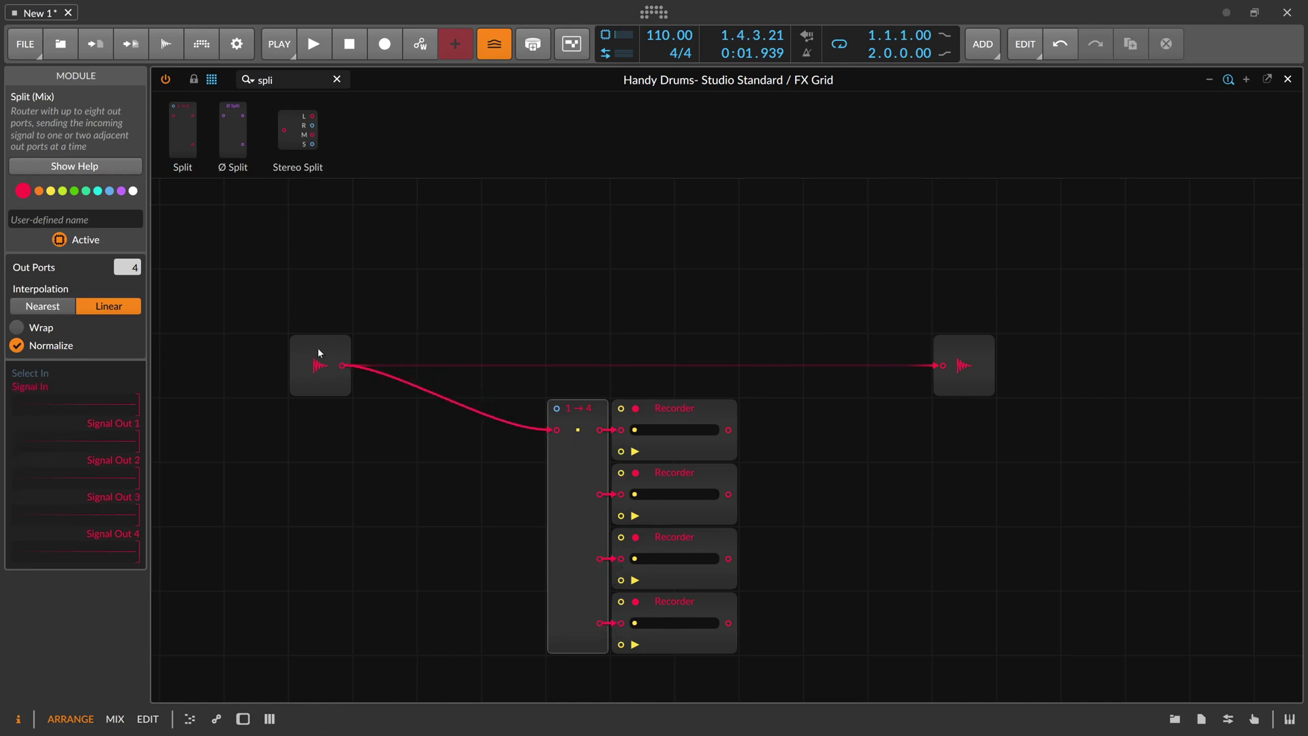
left_click(577, 429)
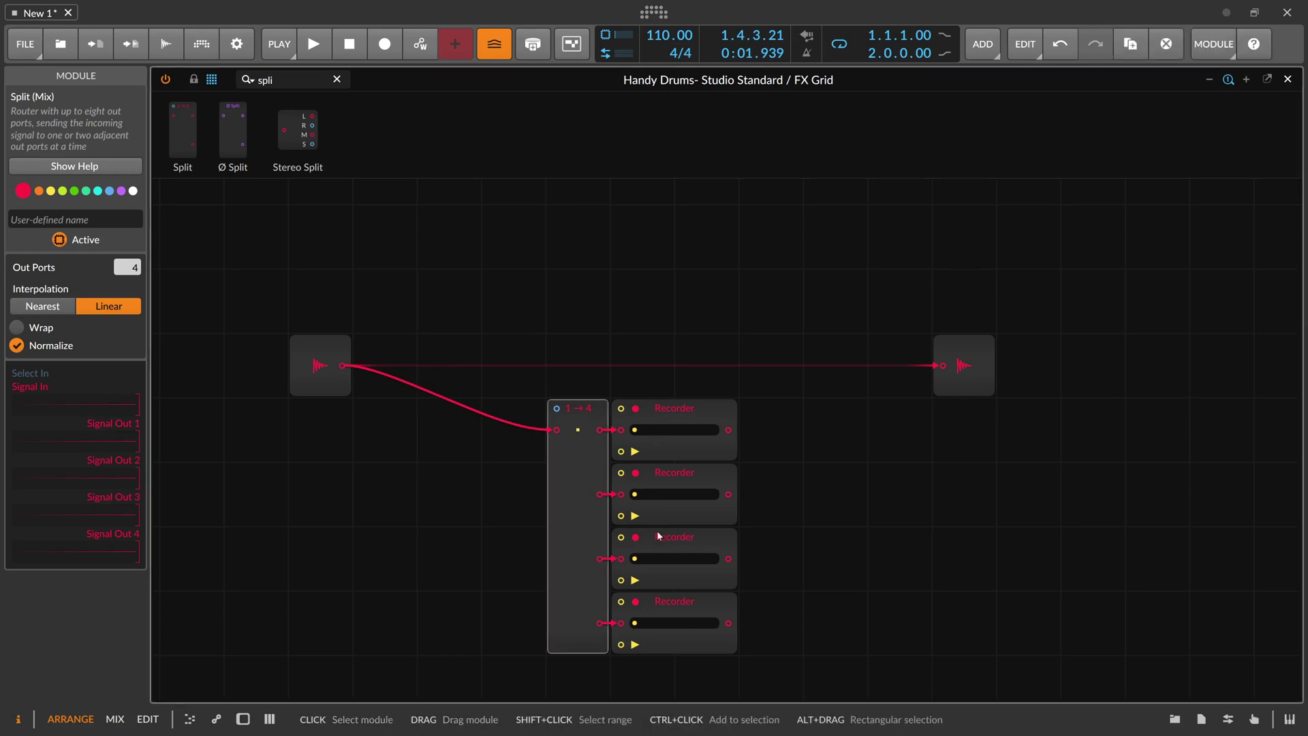
left_click_drag(942, 365, 485, 362)
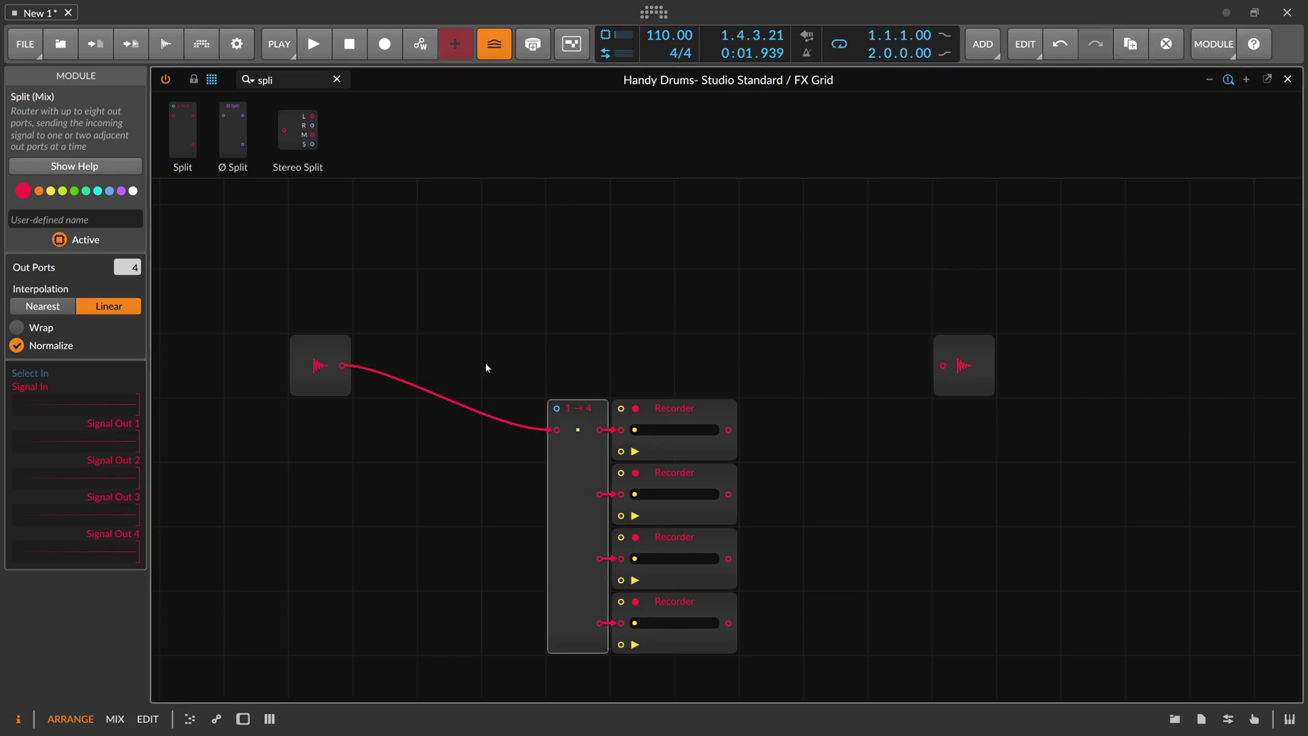
Add a Phase In module above the Split module and connect it to the Split's select input.
left_click(280, 87)
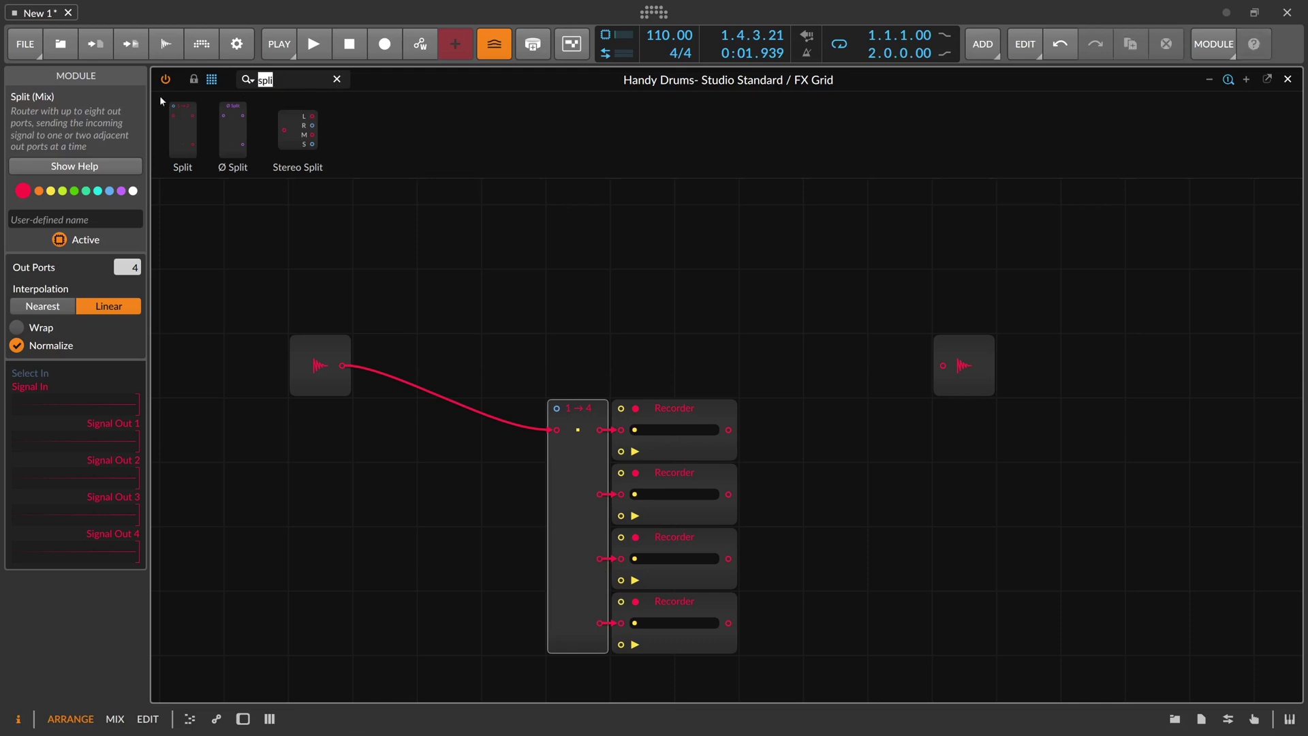
type("phase")
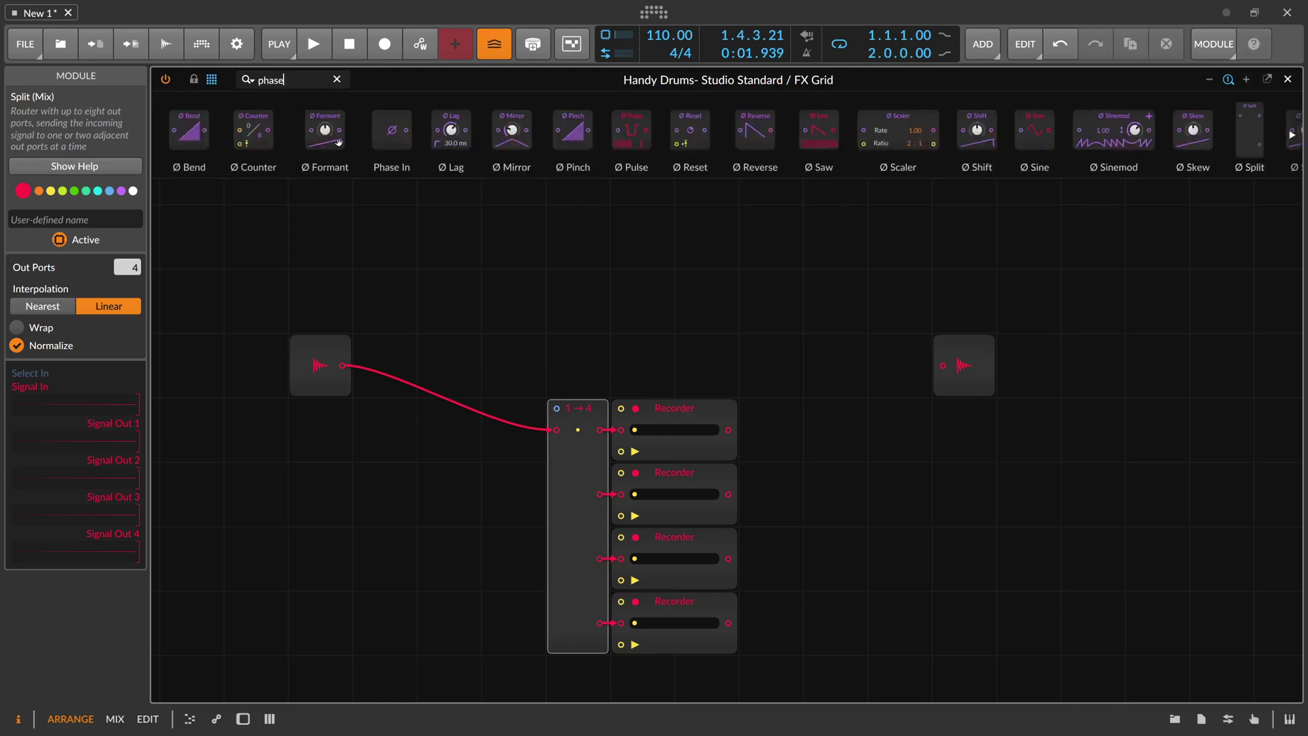
mouse_move(391, 131)
left_mouse_down()
mouse_move(575, 315)
mouse_move(575, 379)
mouse_move(557, 408)
left_mouse_up()
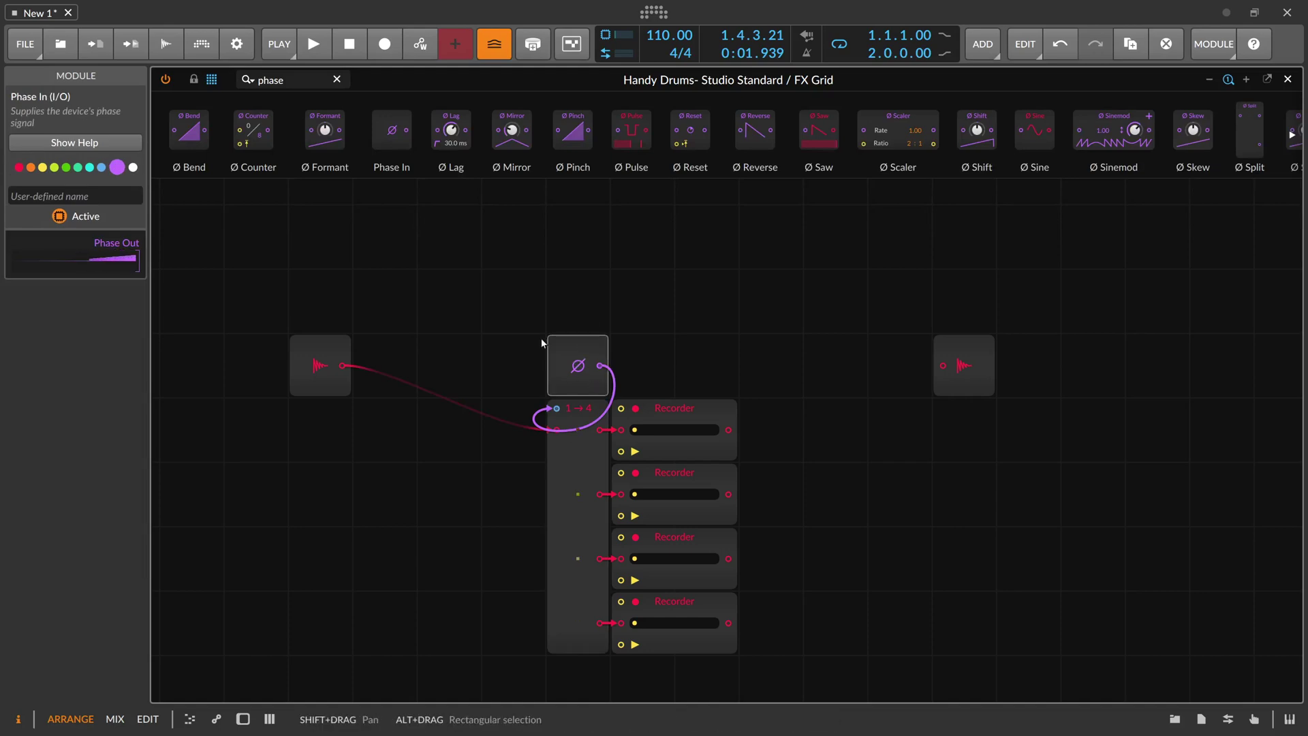
Add an Oscilloscope fed by Phase In, set it to Slow mode, and widen its display.
left_click_drag(289, 80, 155, 80)
type("osc")
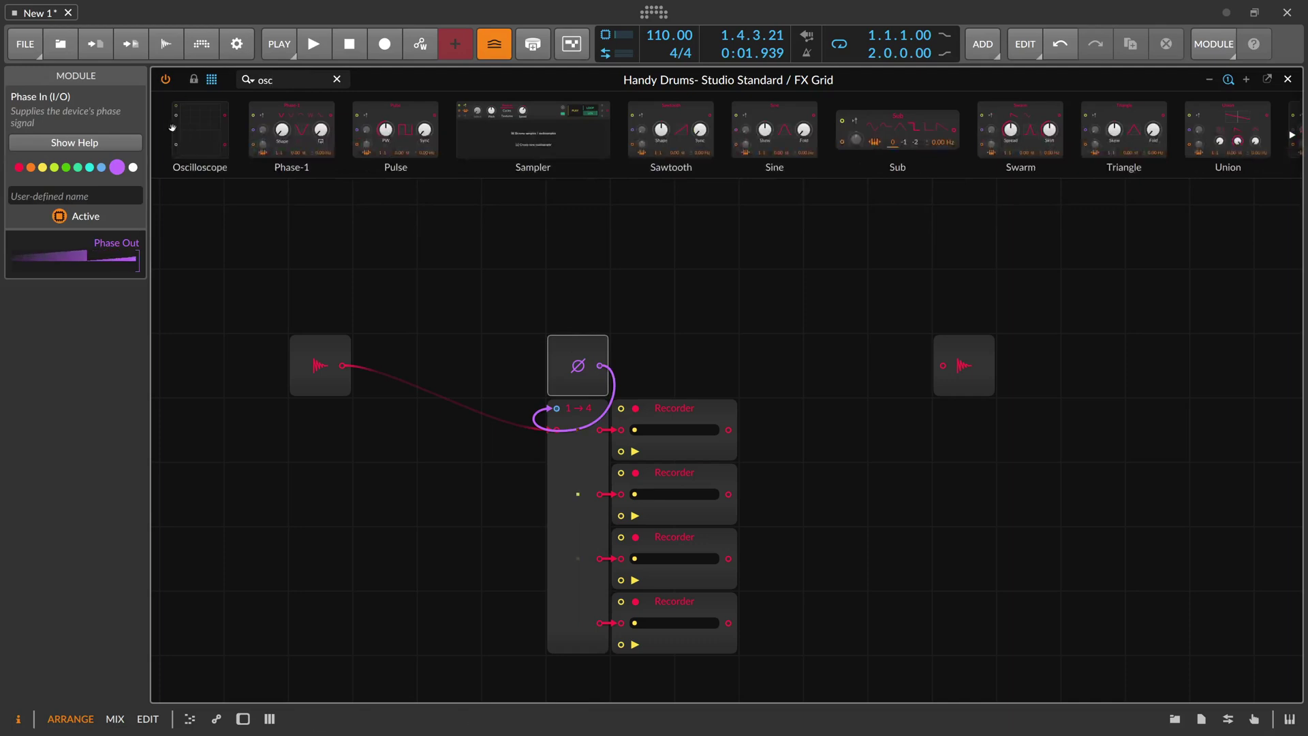
mouse_move(199, 130)
left_mouse_down()
mouse_move(551, 338)
mouse_move(615, 339)
mouse_move(621, 365)
left_mouse_up()
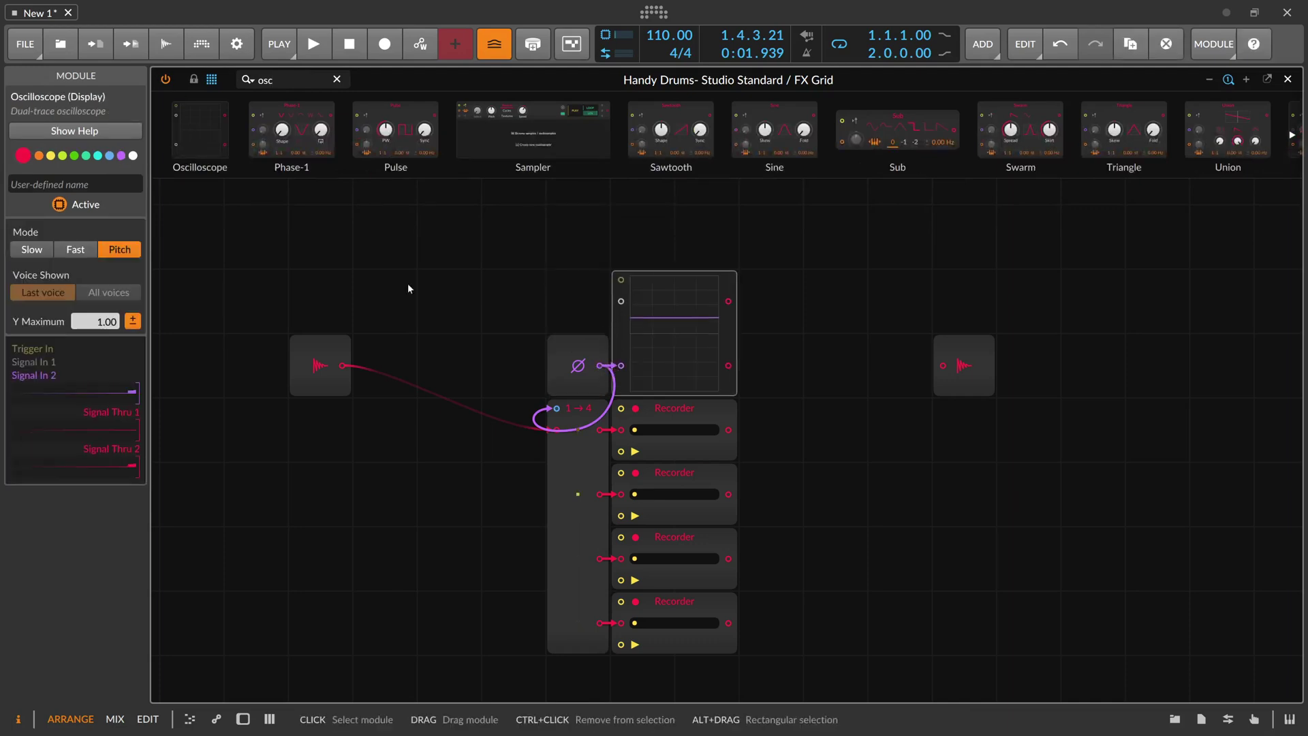
left_click(41, 249)
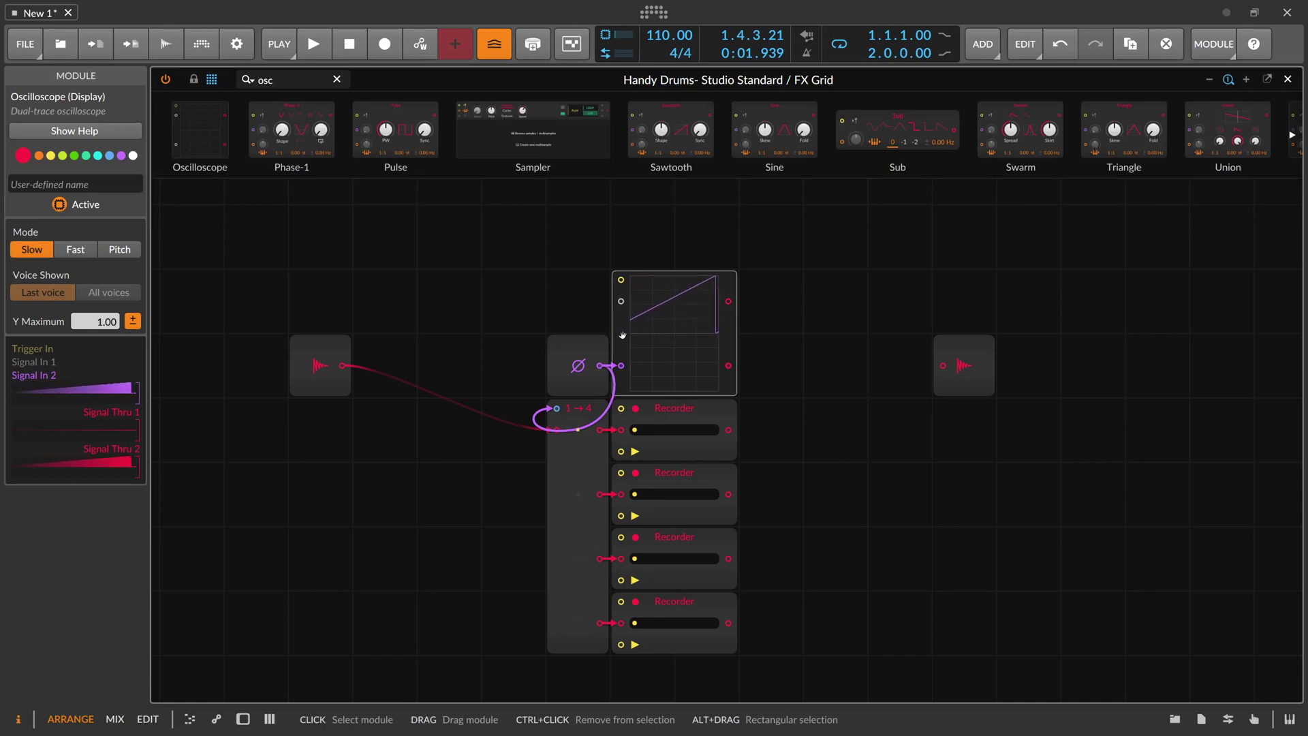
left_click_drag(737, 317, 800, 320)
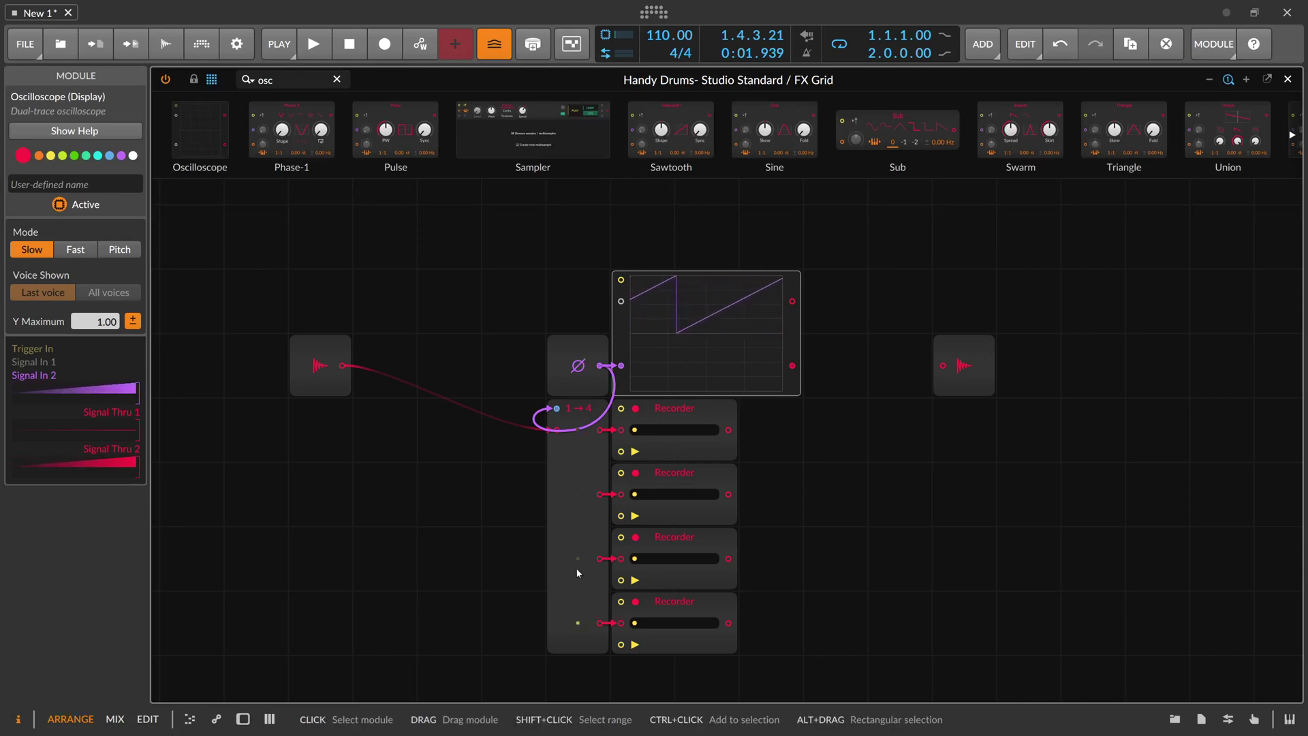
Try a Ø Mirror module between Phase In and the Split's select input, and delete it again.
left_click_drag(577, 365, 513, 366)
left_click(266, 80)
type("mirr")
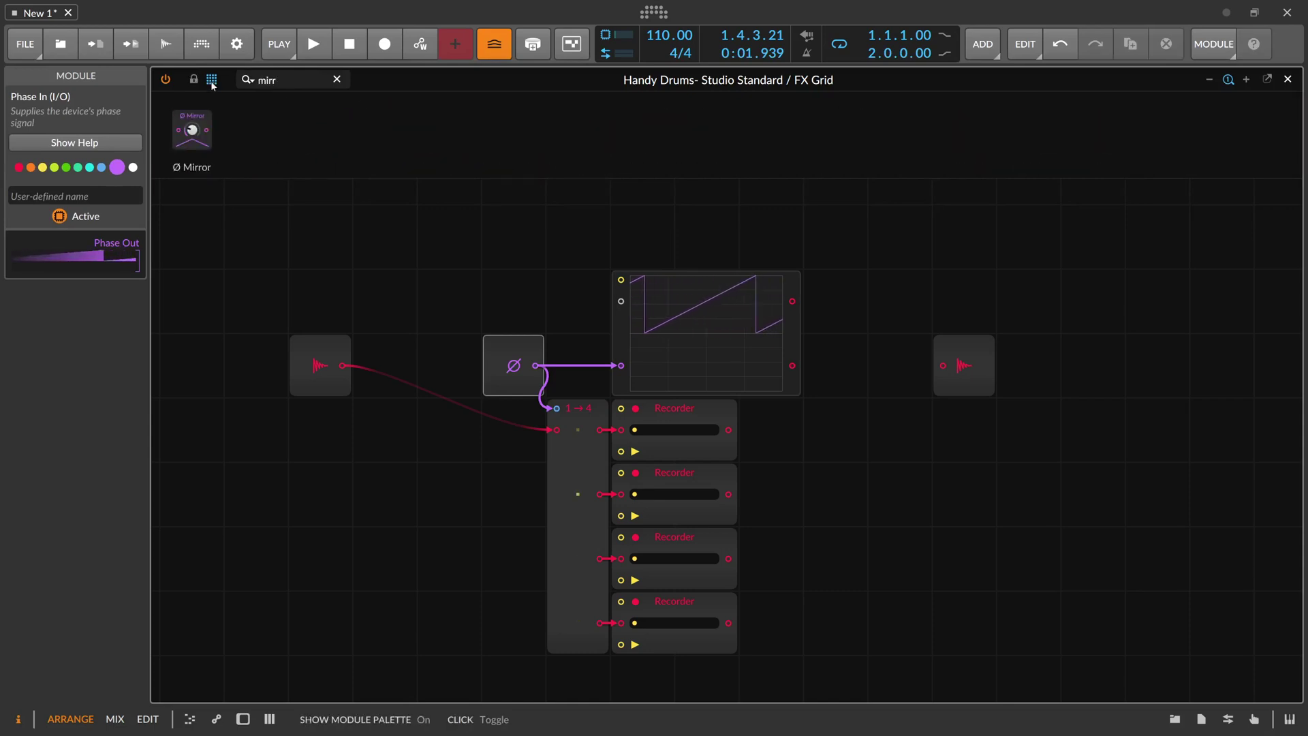
left_click_drag(192, 129, 579, 327)
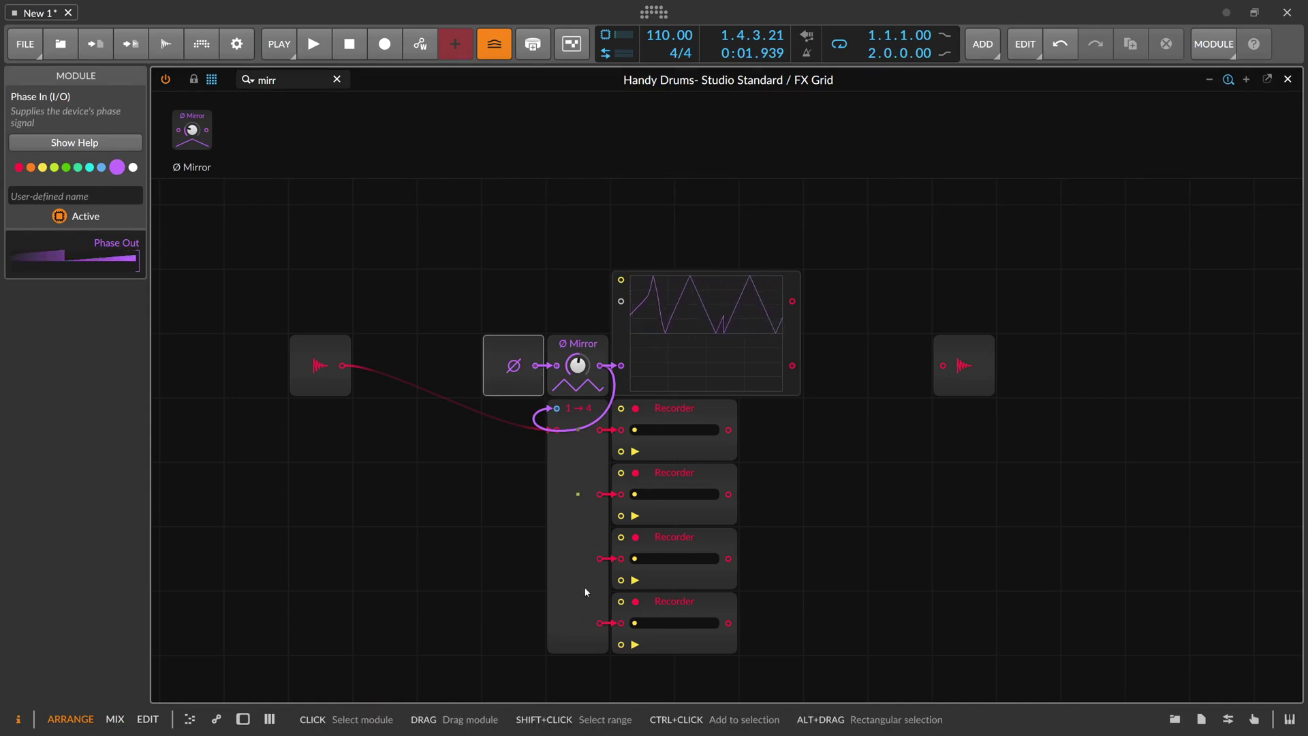
left_click(577, 344)
key("Delete")
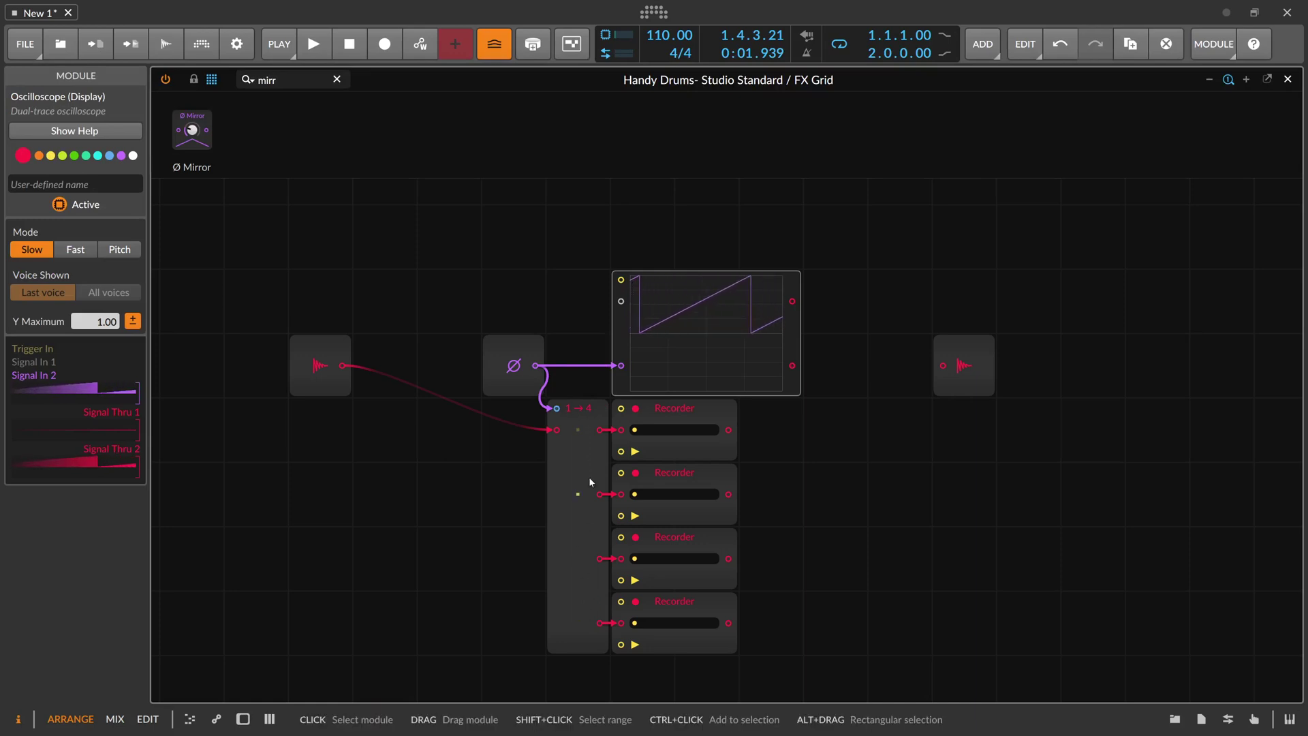
Set the Split module's interpolation to Nearest.
left_click(573, 493)
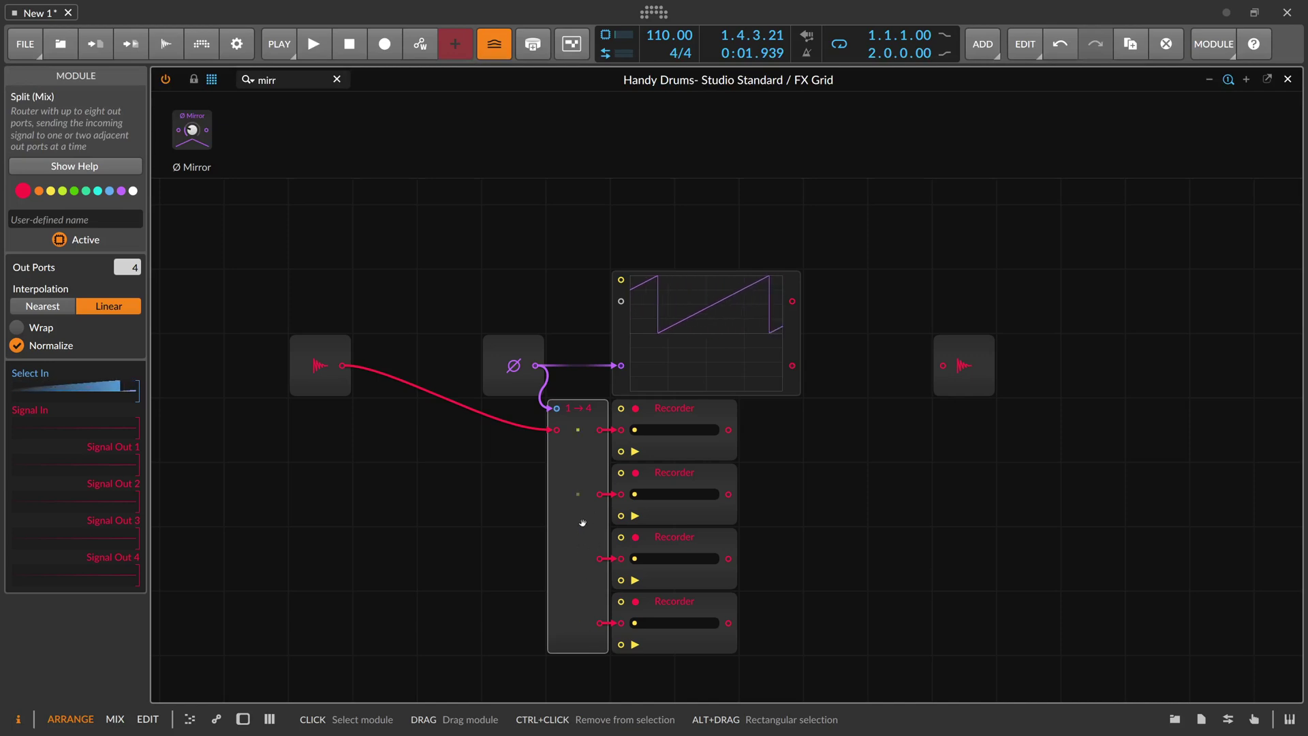
left_click(47, 308)
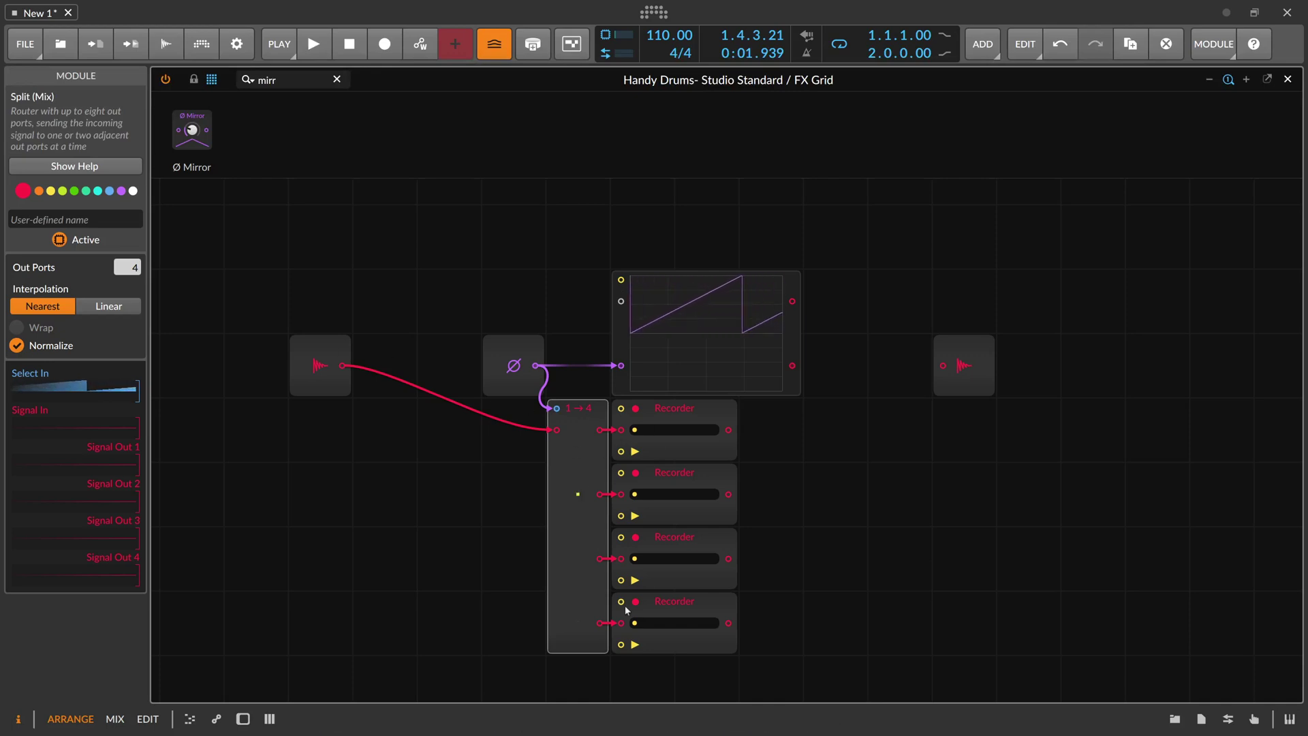
Delete the Oscilloscope and move Phase In, the Split, and the four Recorders closer to Audio Out, with Phase In directly above the Split.
left_click(721, 310)
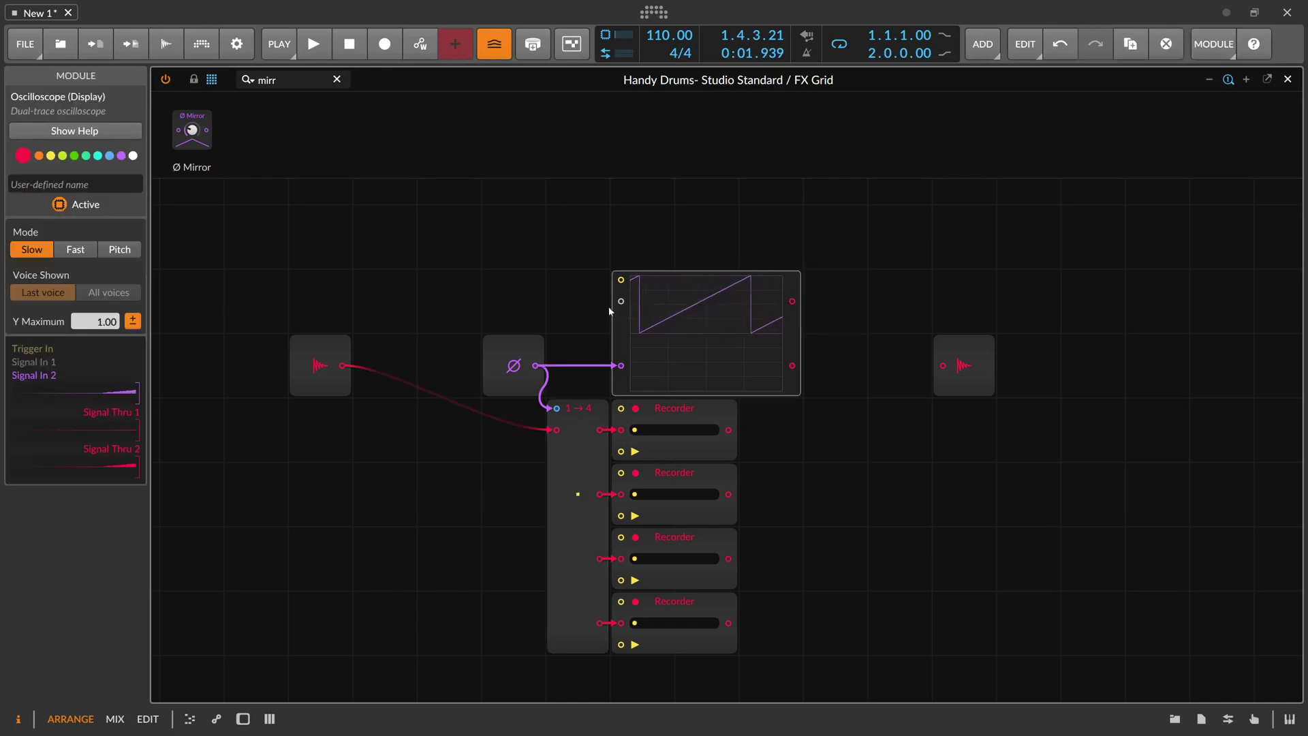
key("Delete")
left_click_drag(520, 344, 583, 345)
left_click_drag(837, 658, 582, 348)
left_click_drag(591, 348, 695, 341)
left_click(702, 314)
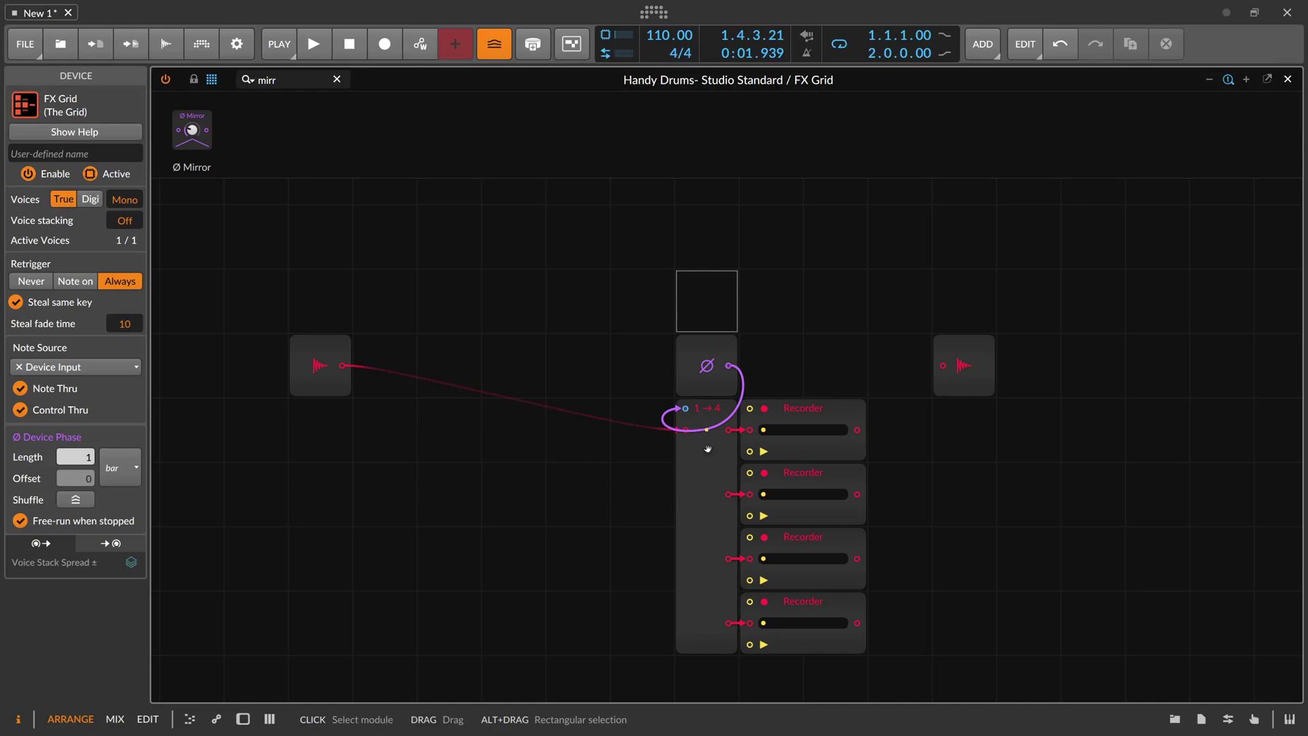
Duplicate the Split module beside the original and feed its signal input from a new Constant module of 1.00.
left_click_drag(707, 450, 632, 469, "ctrl")
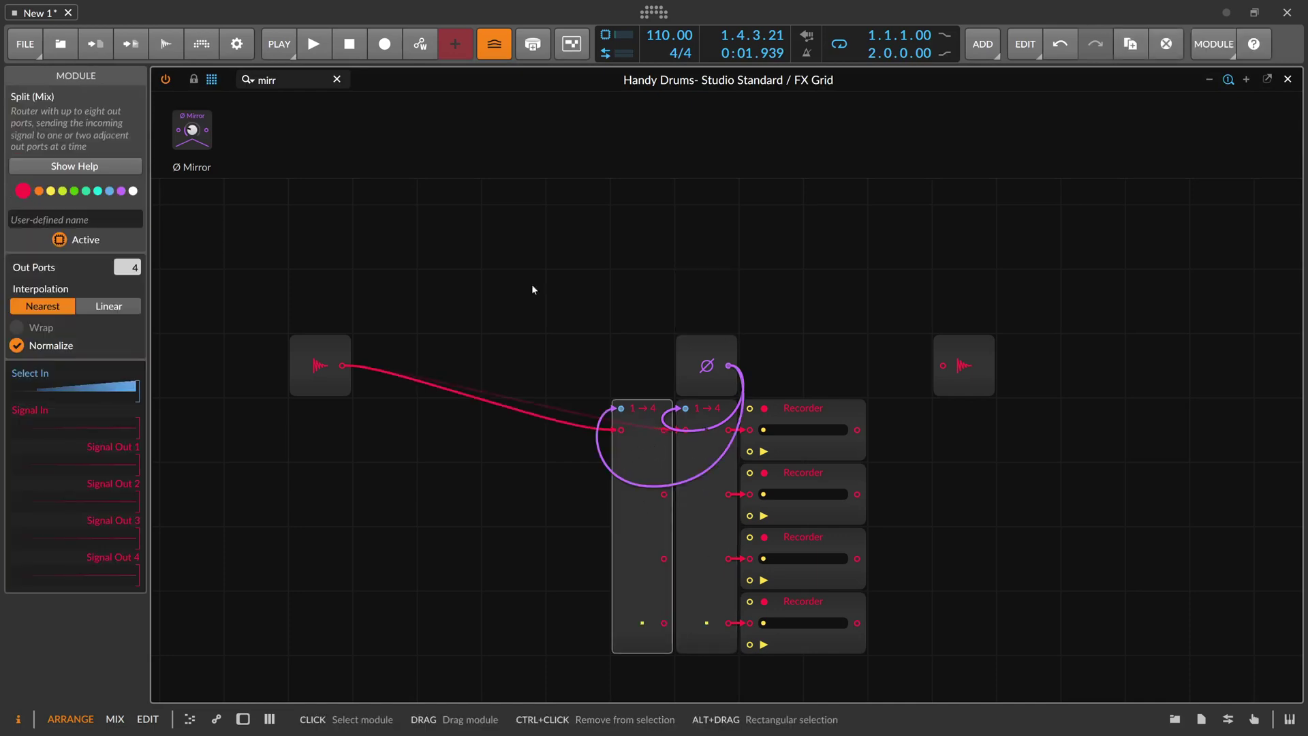
type("const")
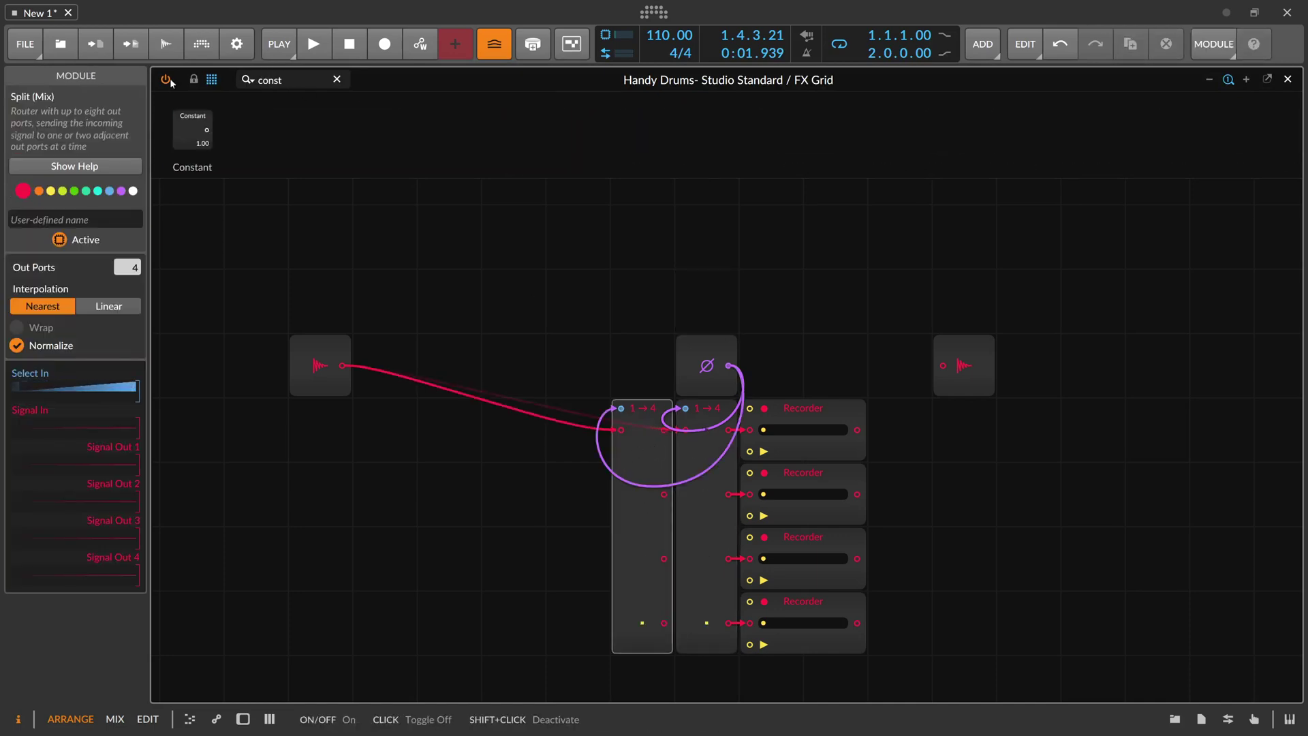
left_click_drag(192, 130, 621, 430)
left_click(665, 450)
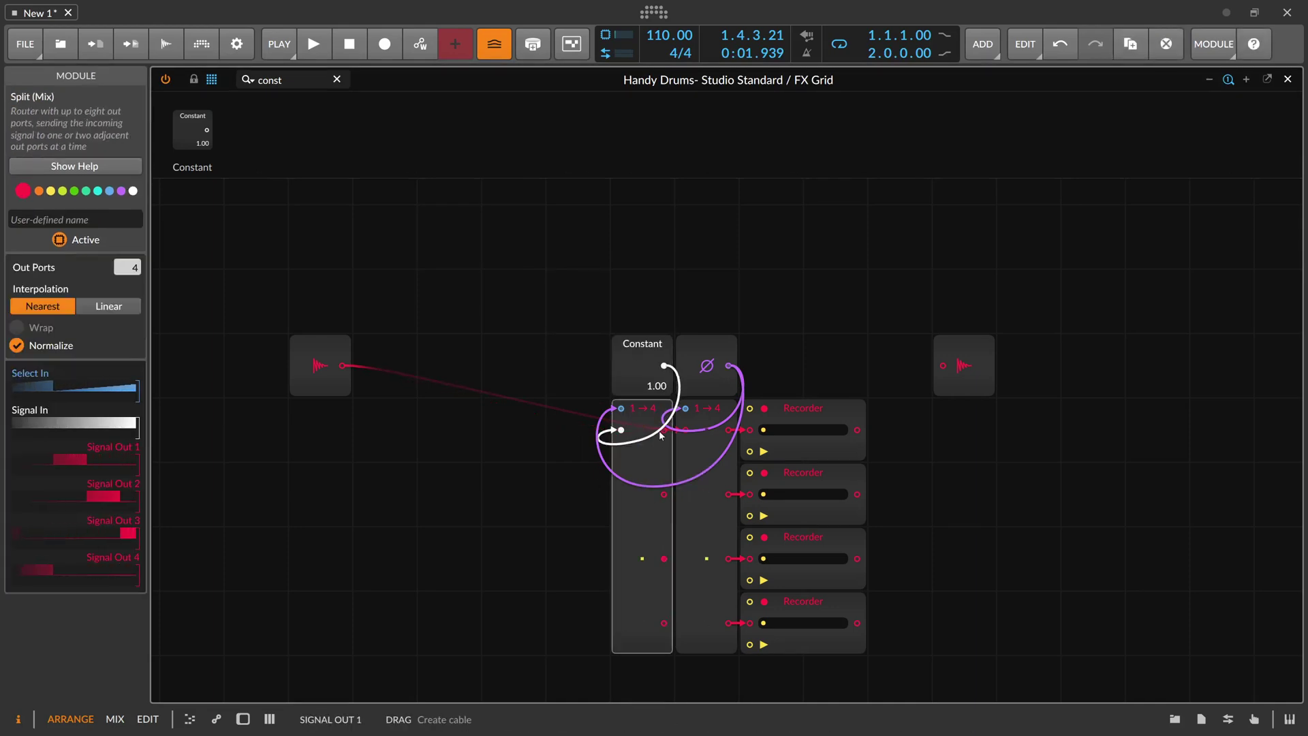
Connect the duplicated Split's four outputs to the record control inputs of the four Recorders, in order.
left_click_drag(664, 428, 749, 408)
left_click_drag(664, 494, 749, 472)
left_click_drag(664, 558, 750, 537)
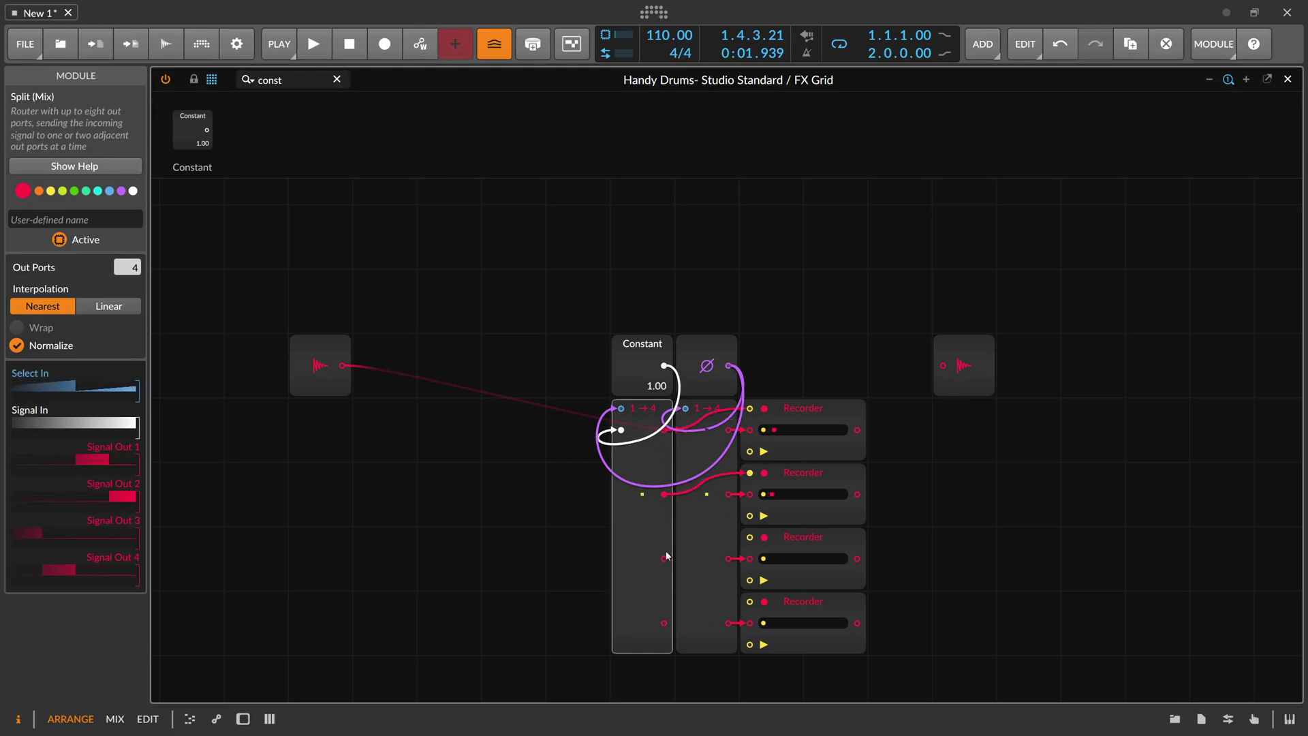
left_click_drag(664, 623, 749, 601)
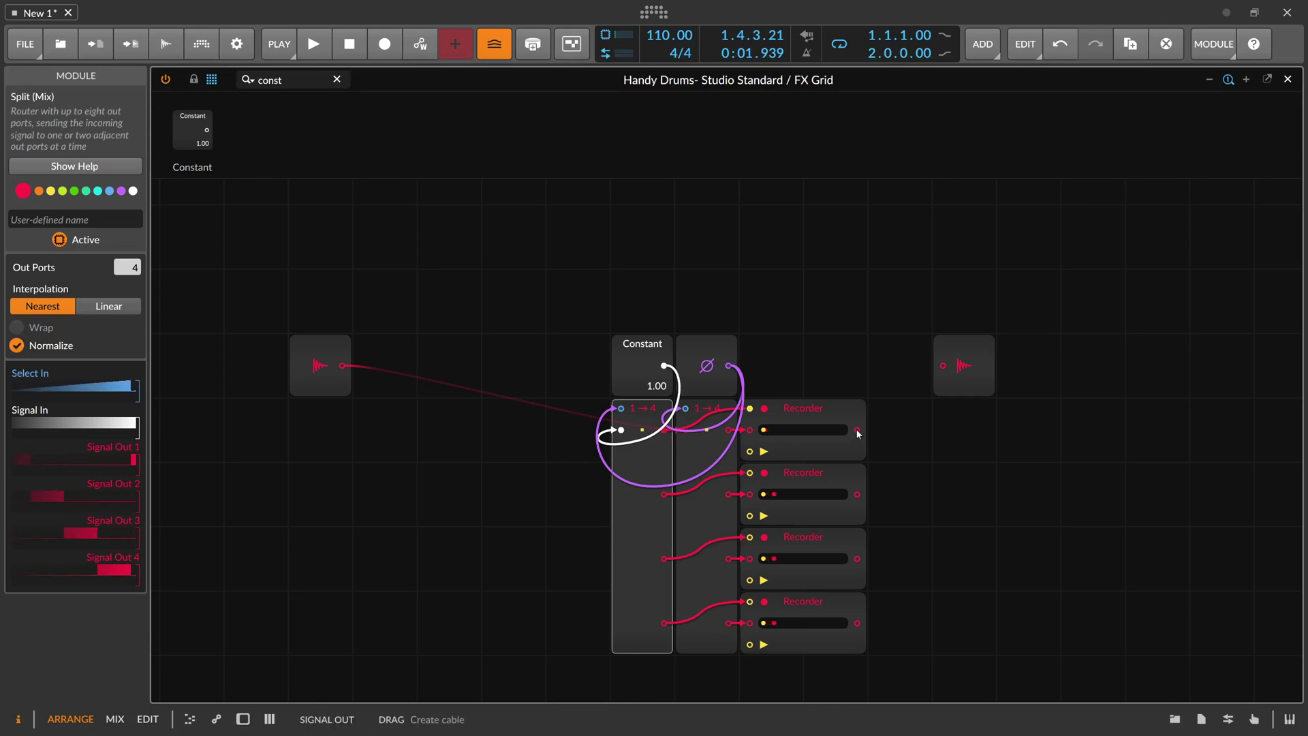
left_click_drag(583, 338, 690, 665)
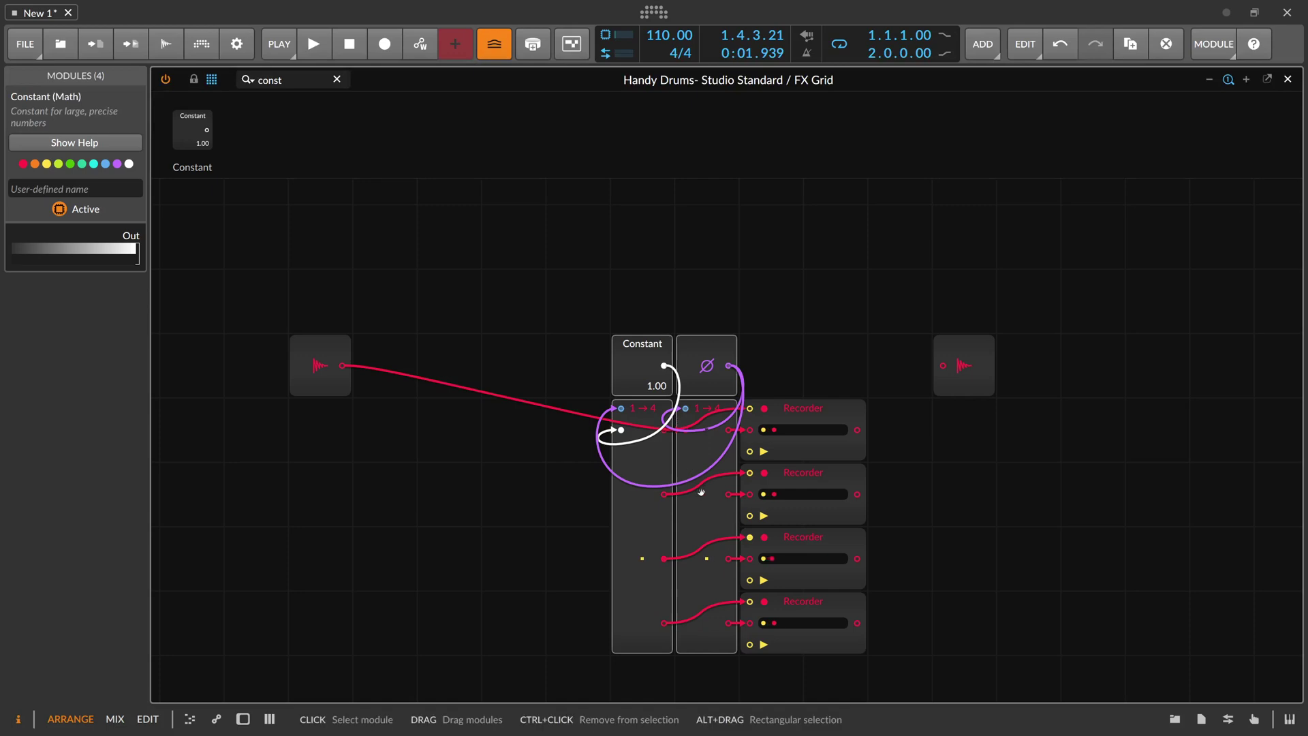
left_click(705, 457)
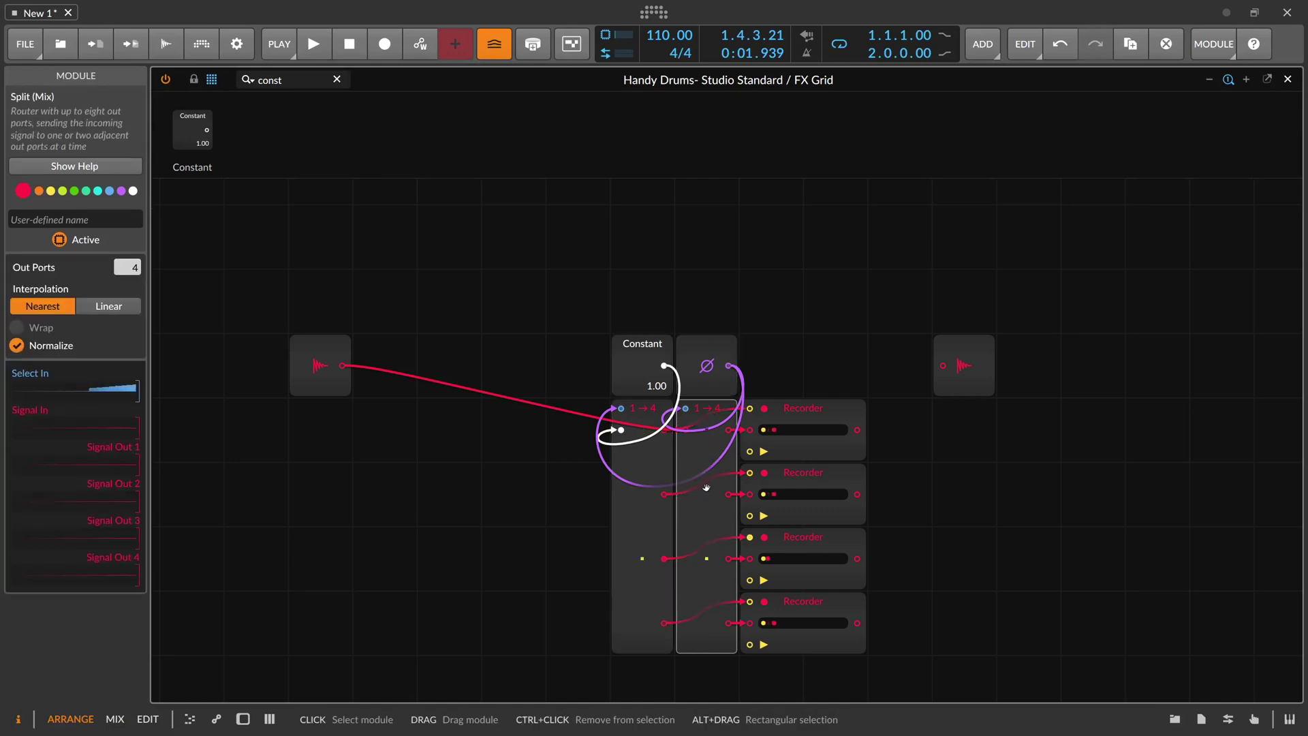
Duplicate the Constant-fed Split once more and connect its four outputs to the play control inputs of the four Recorders.
left_click_drag(655, 475, 583, 485)
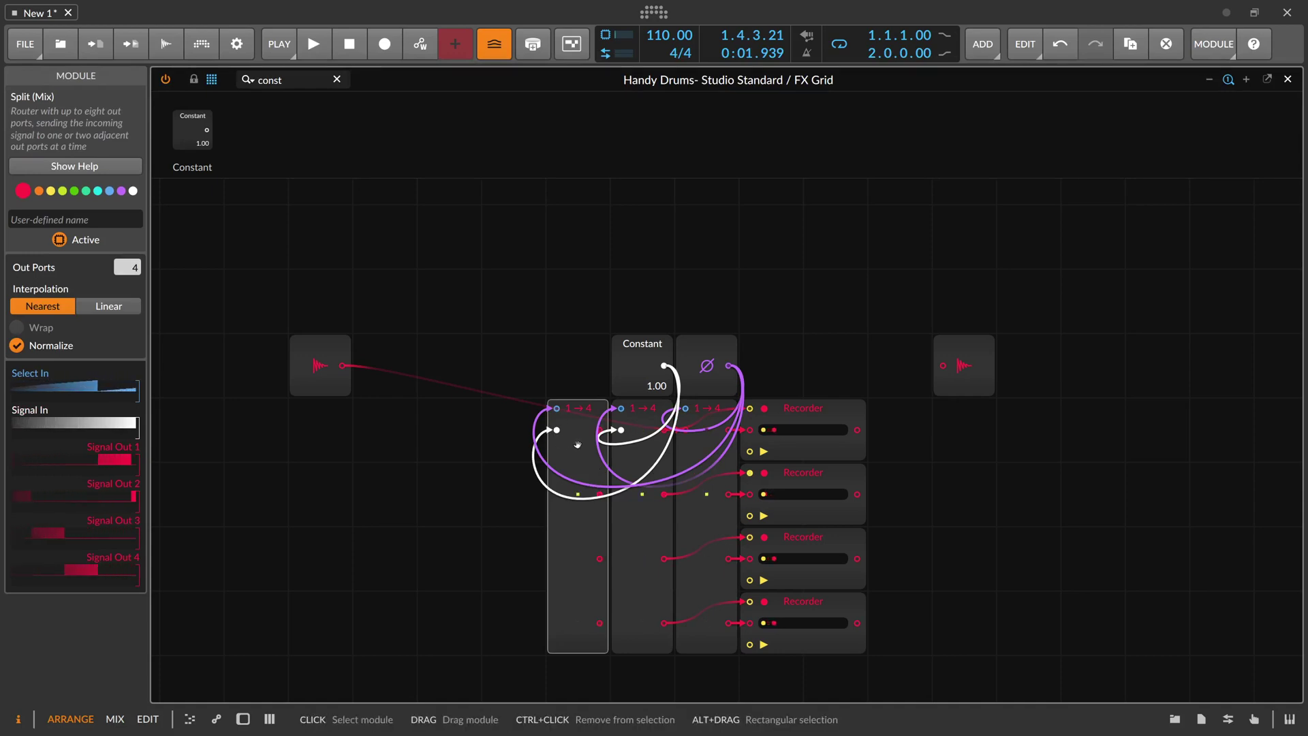
left_click_drag(599, 431, 749, 451)
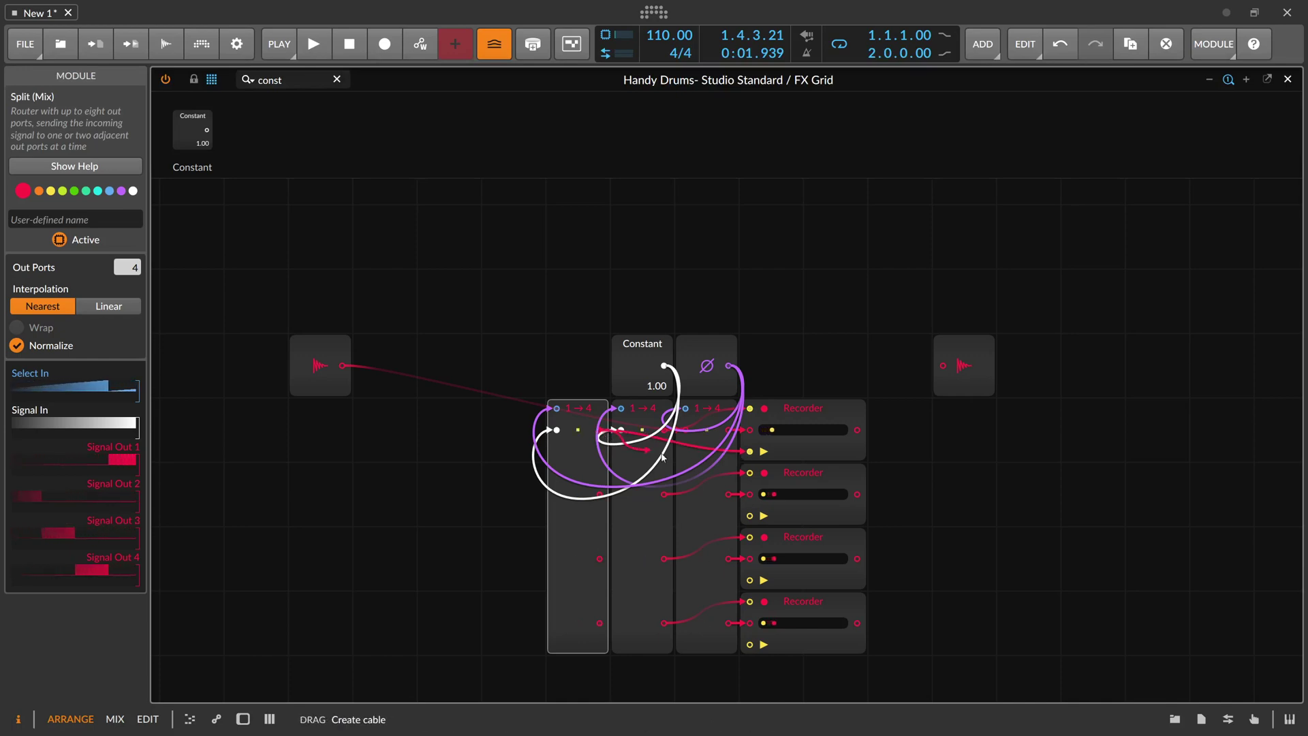
mouse_move(599, 431)
left_mouse_down()
mouse_move(752, 516)
mouse_move(600, 430)
left_mouse_up()
left_click_drag(600, 494, 750, 516)
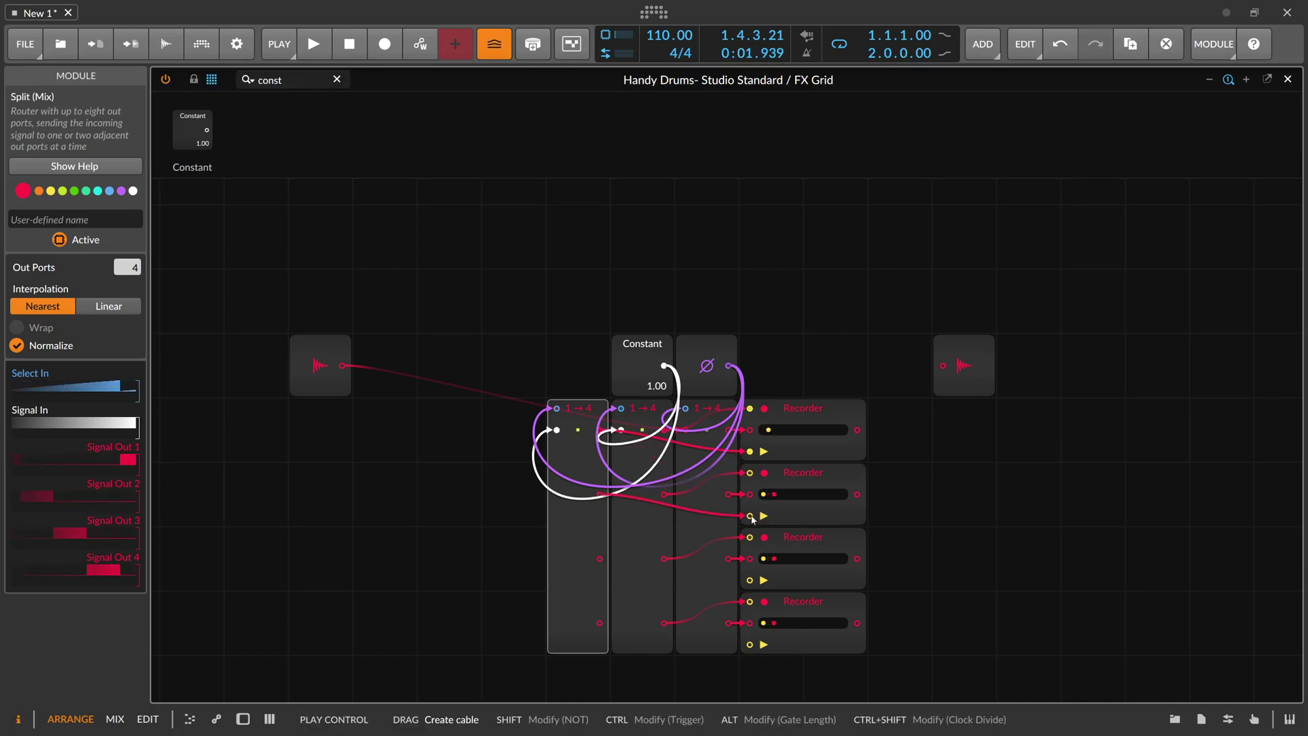
left_click_drag(599, 559, 750, 580)
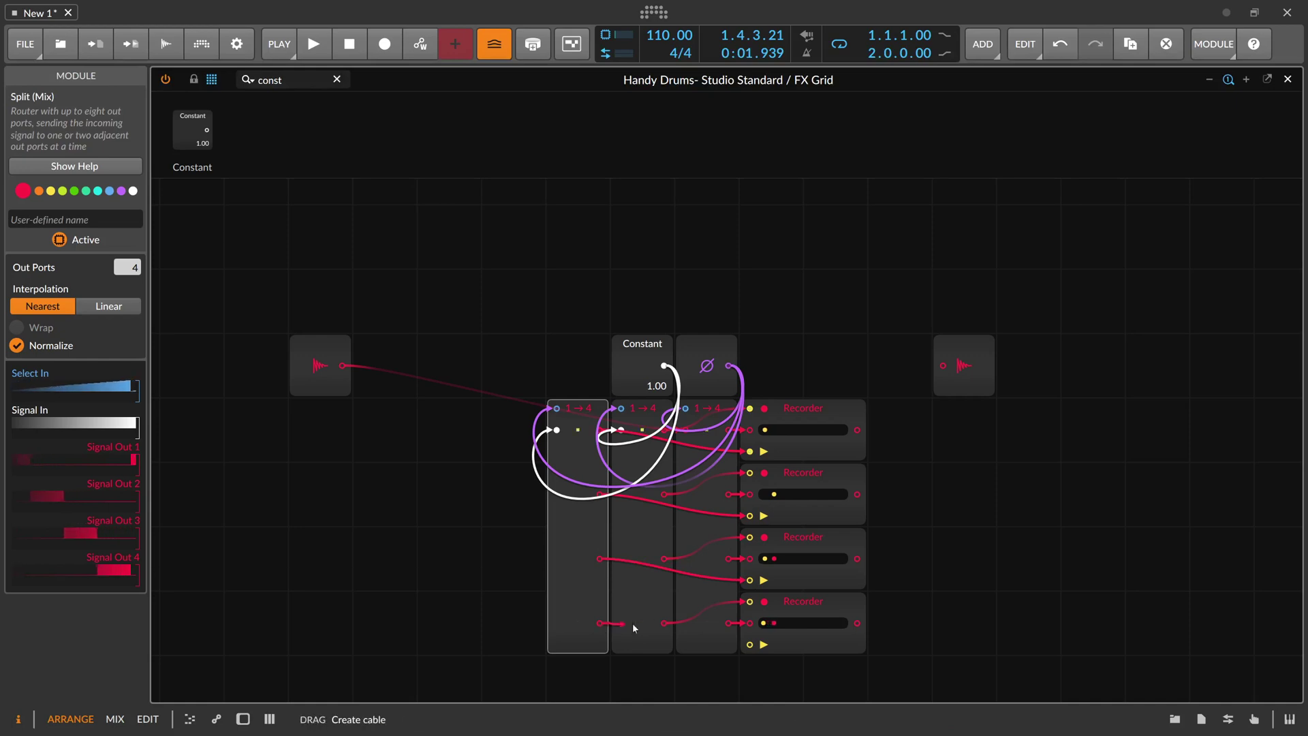
left_click_drag(600, 623, 750, 642)
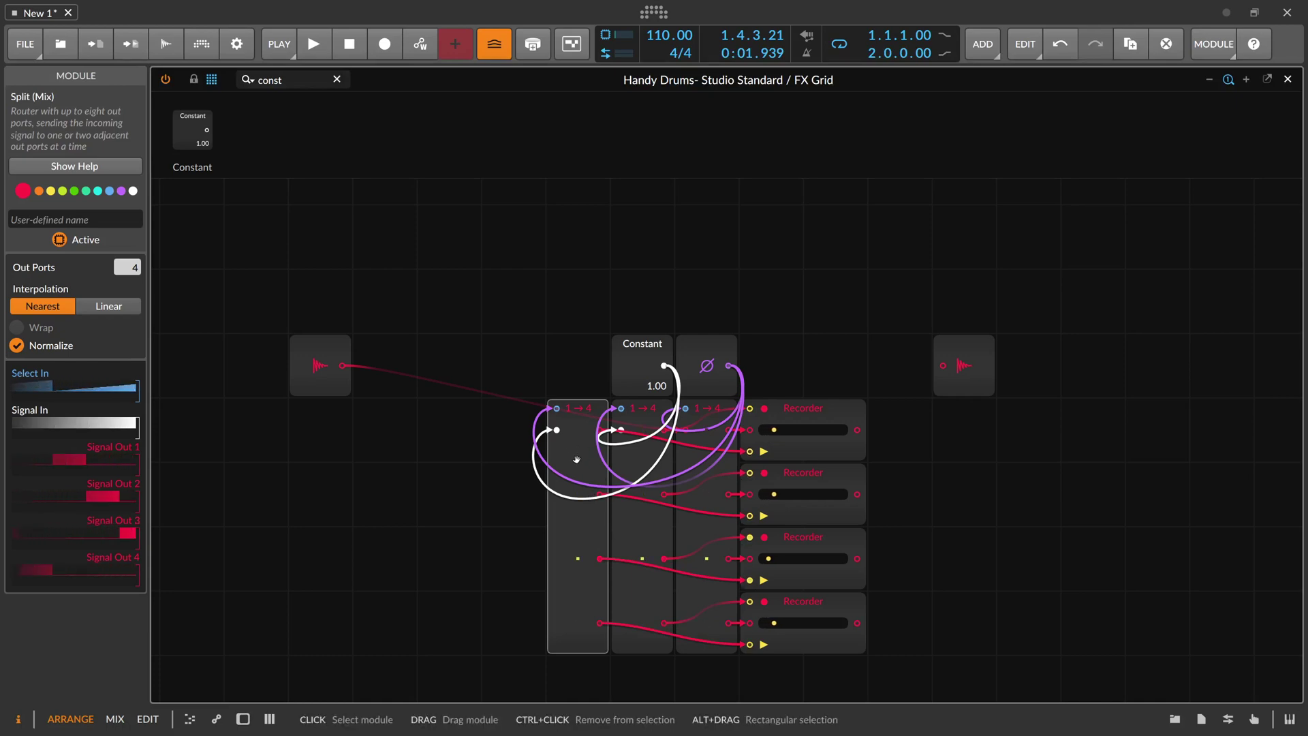
Name the three Splits play, rec and audio according to the Recorder inputs they feed.
left_click(79, 217)
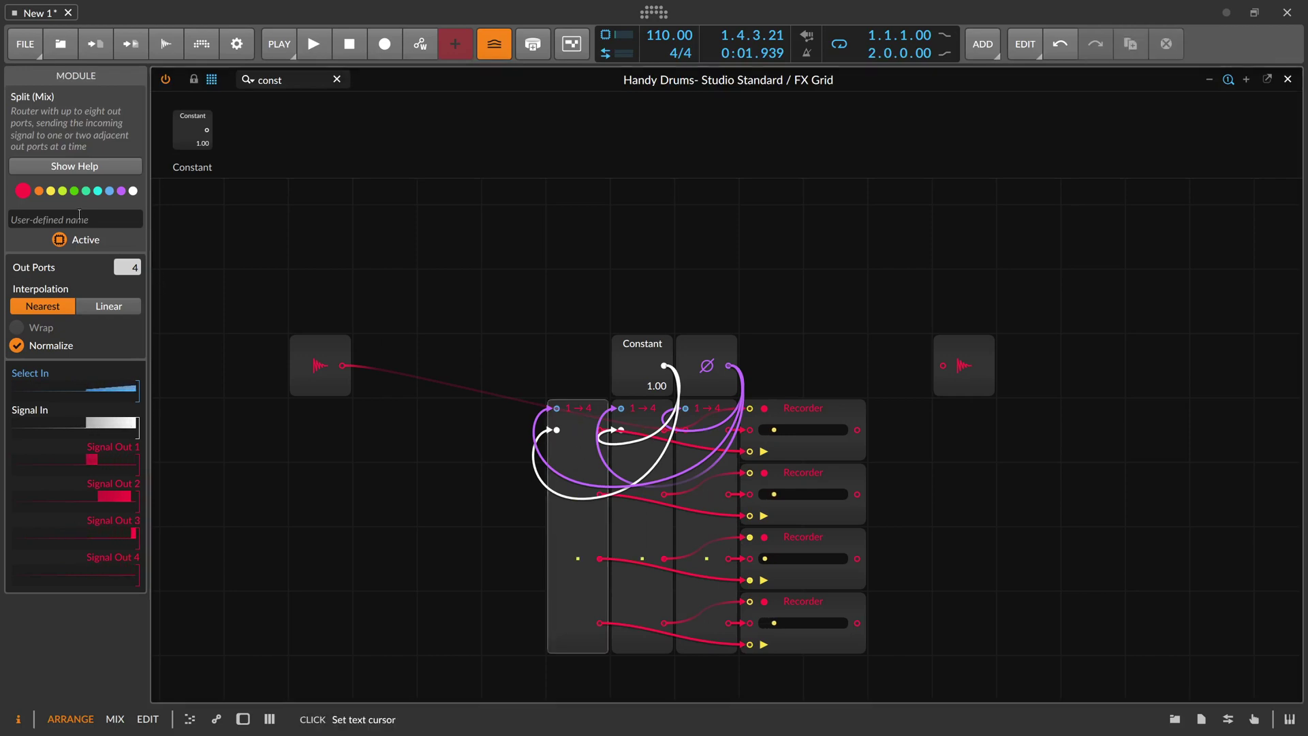
type("play")
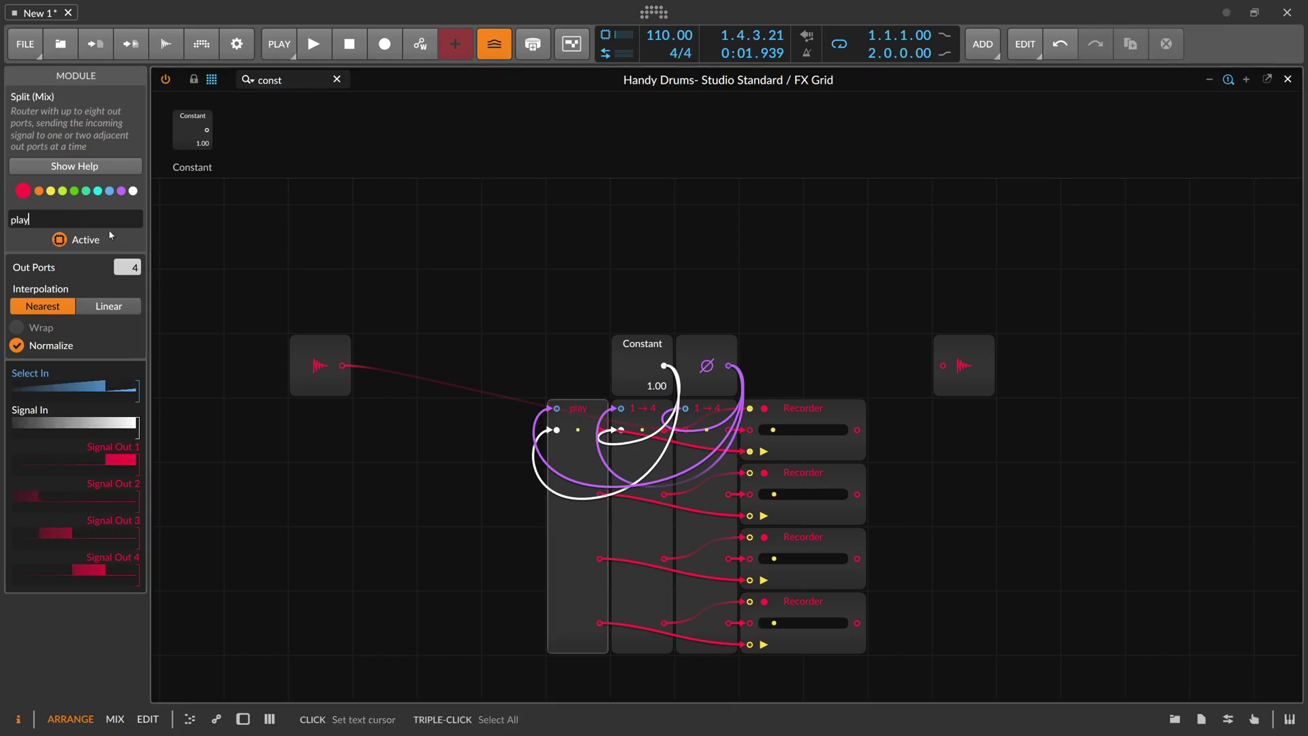
left_click(655, 415)
left_click(96, 219)
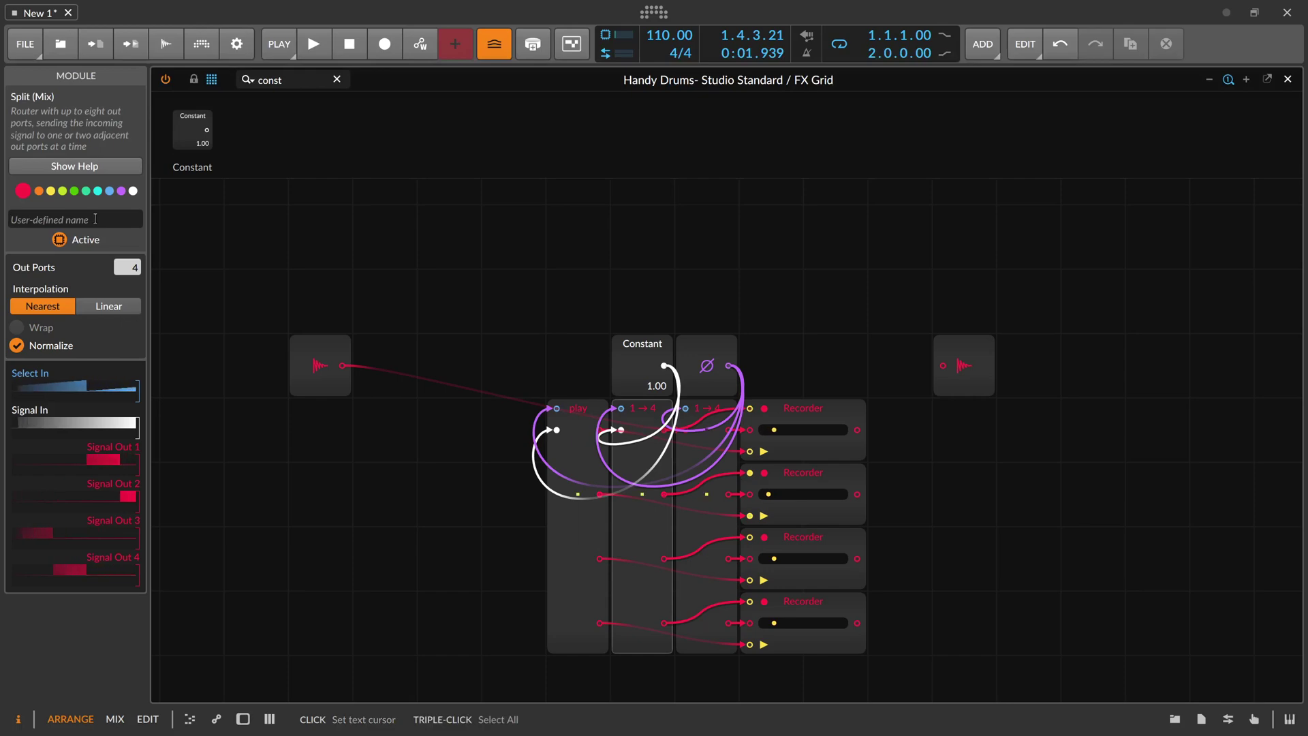
type("rec")
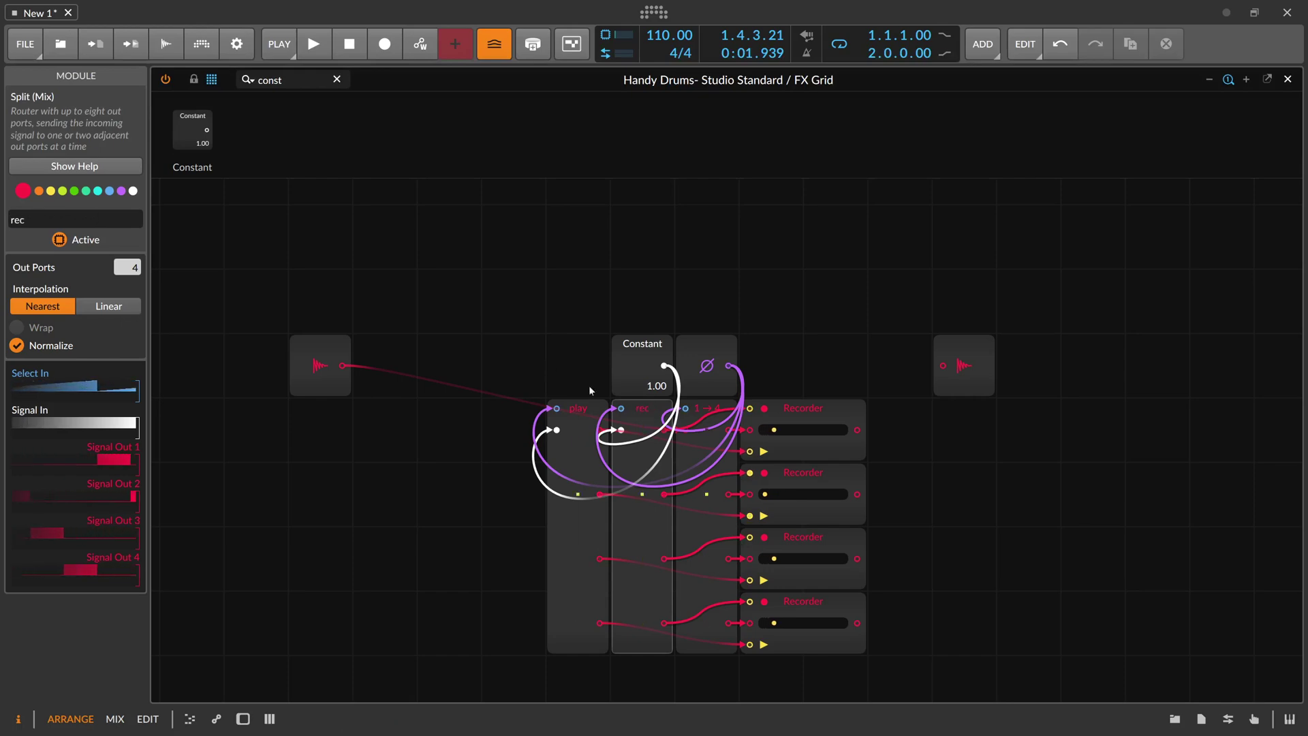
left_click(707, 436)
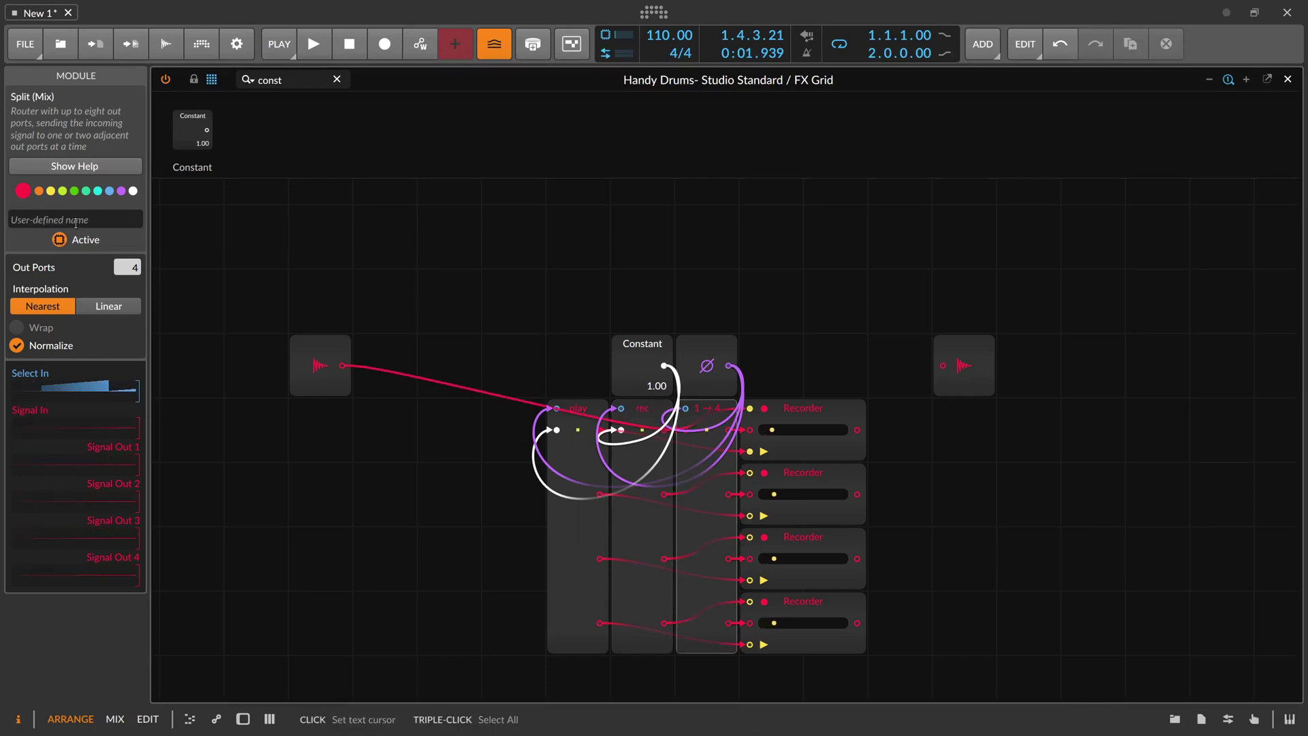
key("e")
key("d")
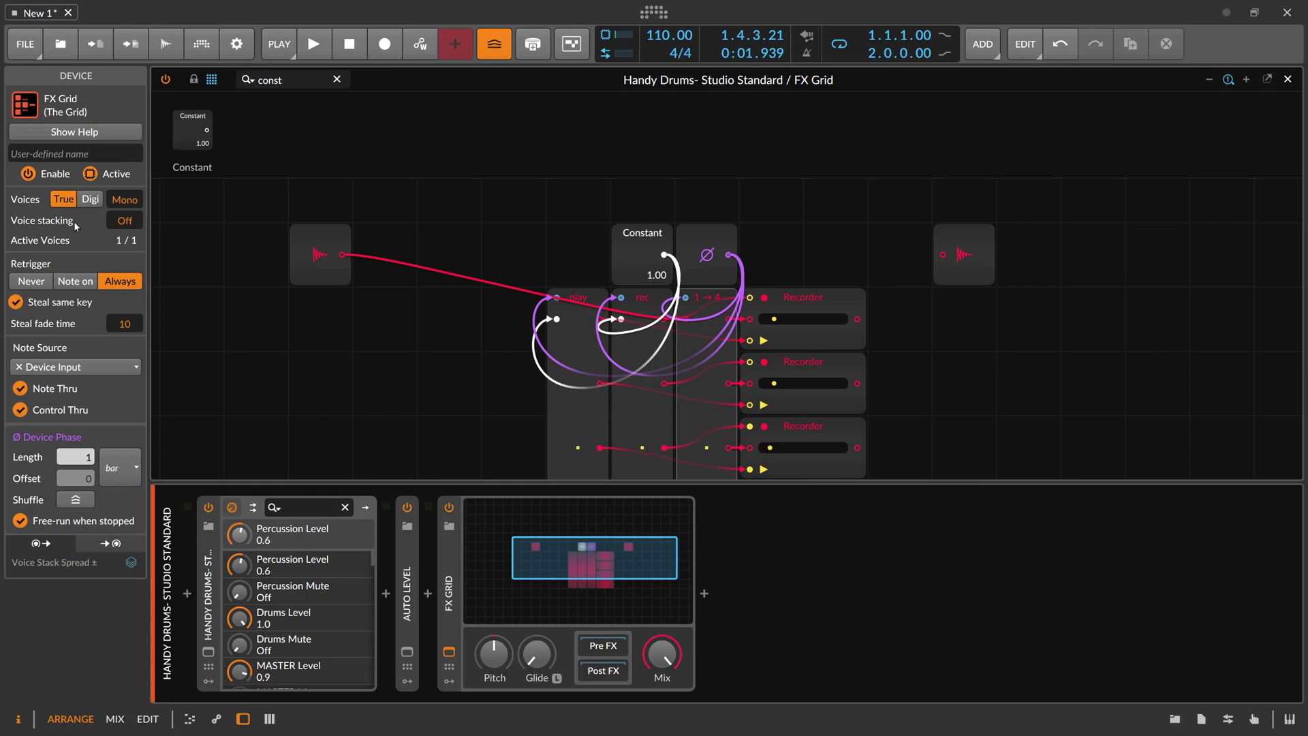
left_click(706, 358)
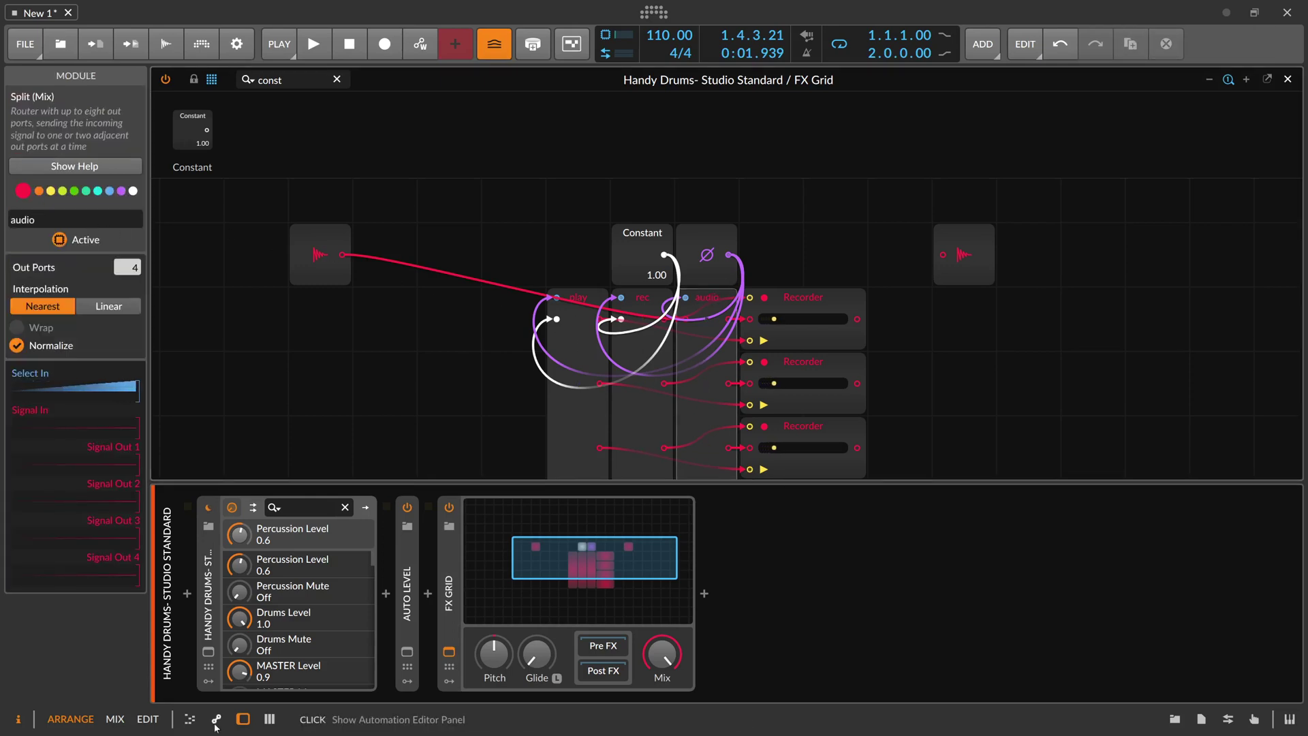
left_click(240, 719)
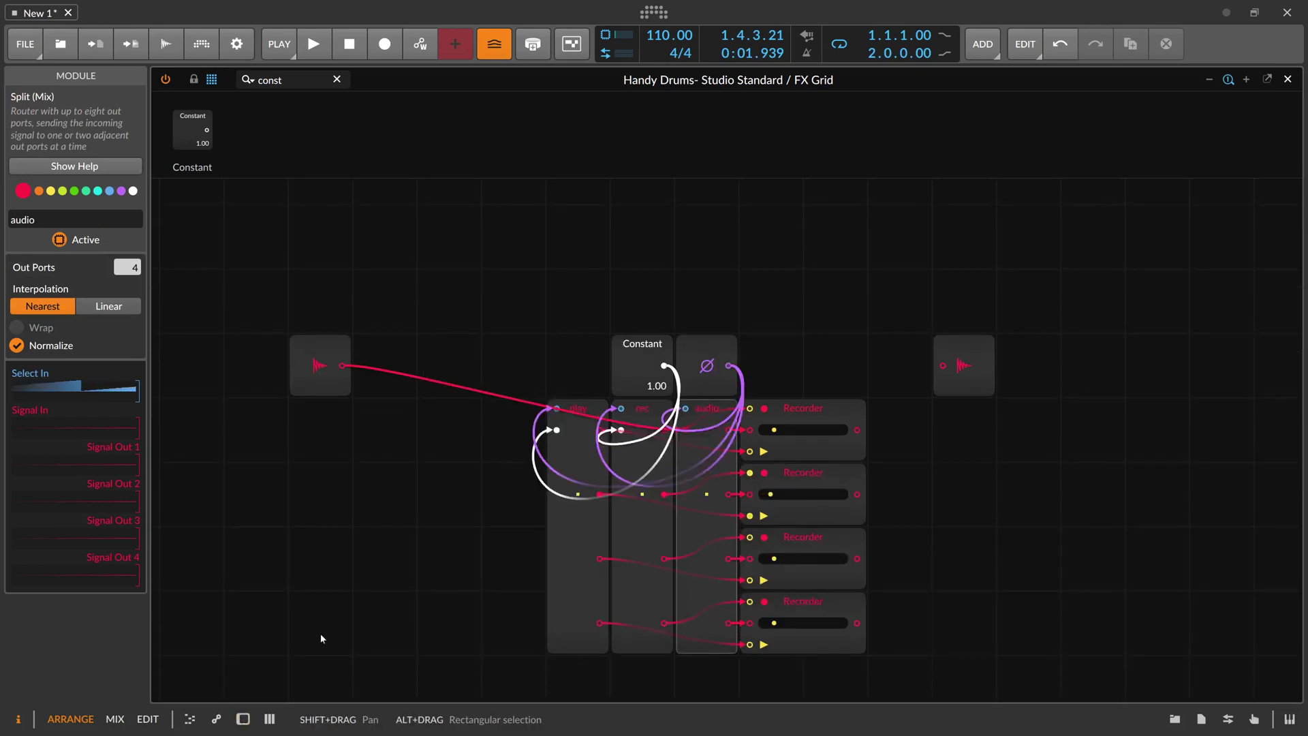
Insert a Ø Mirror phase module between Phase In and the play Split's select input.
left_click(600, 443)
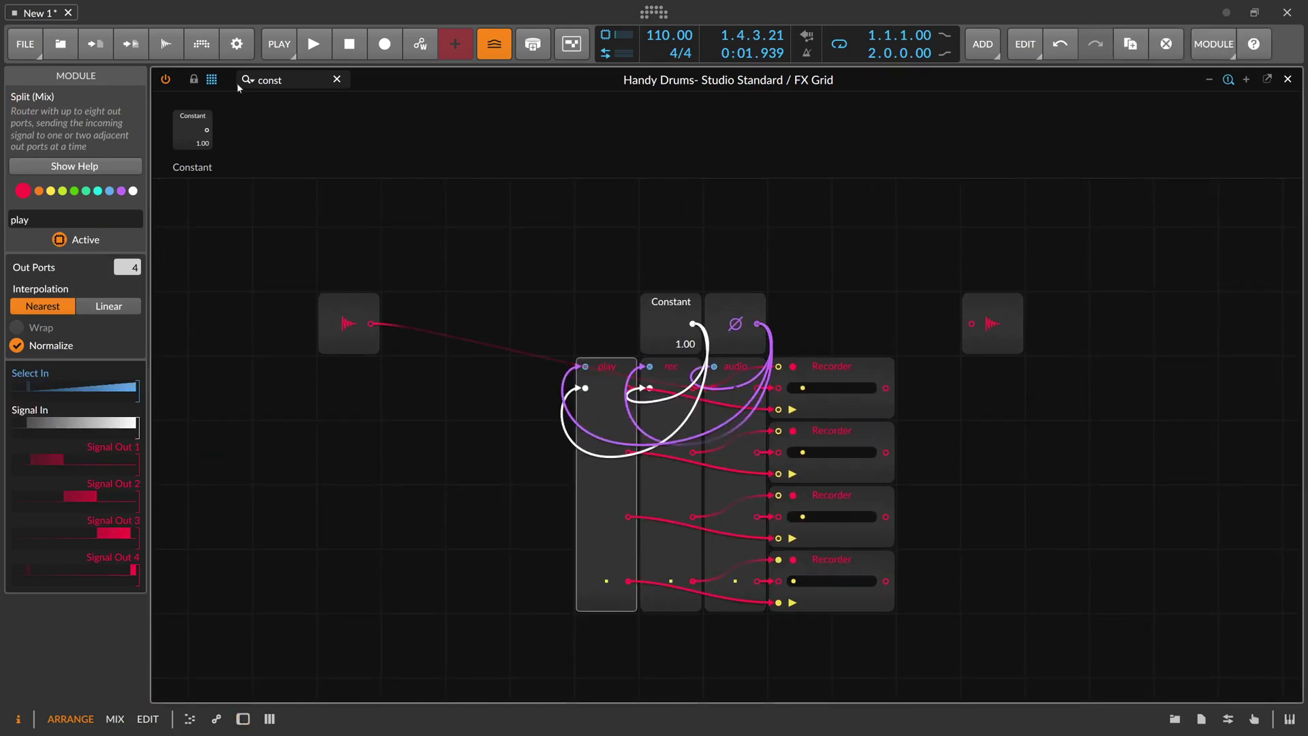
left_click(337, 79)
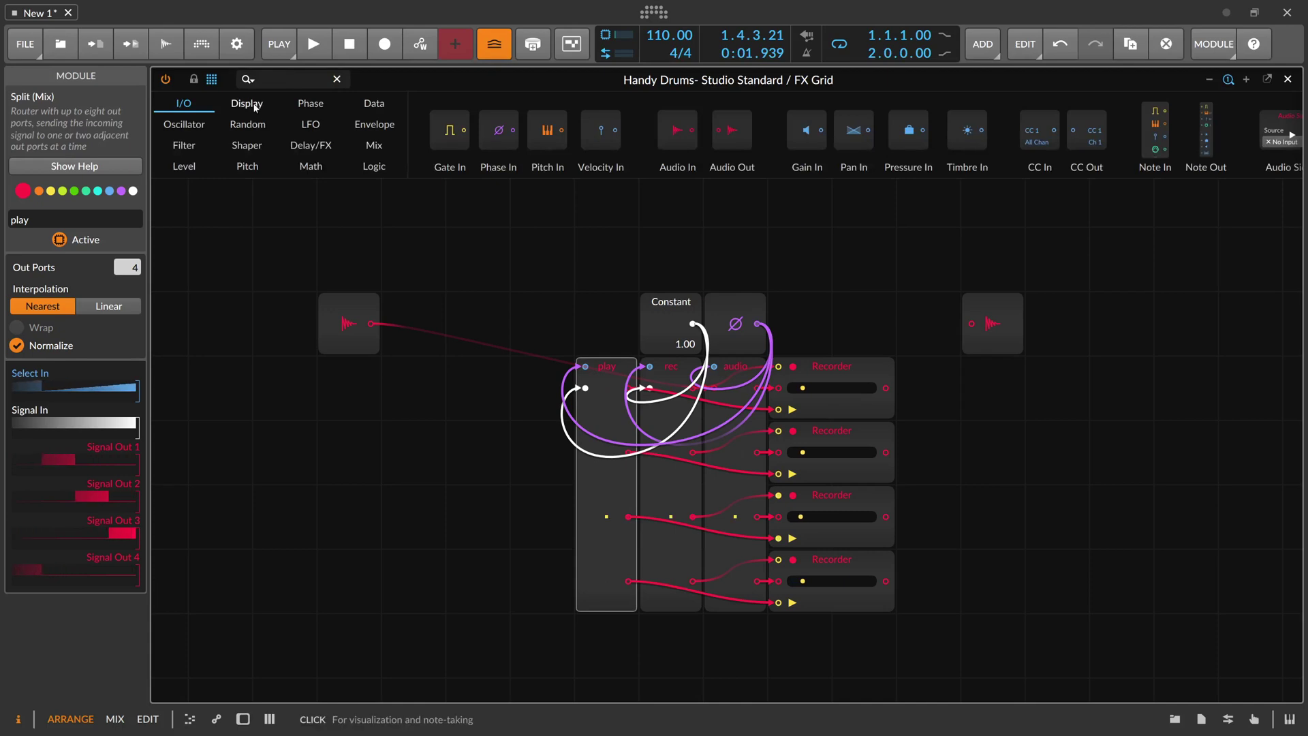
left_click(311, 103)
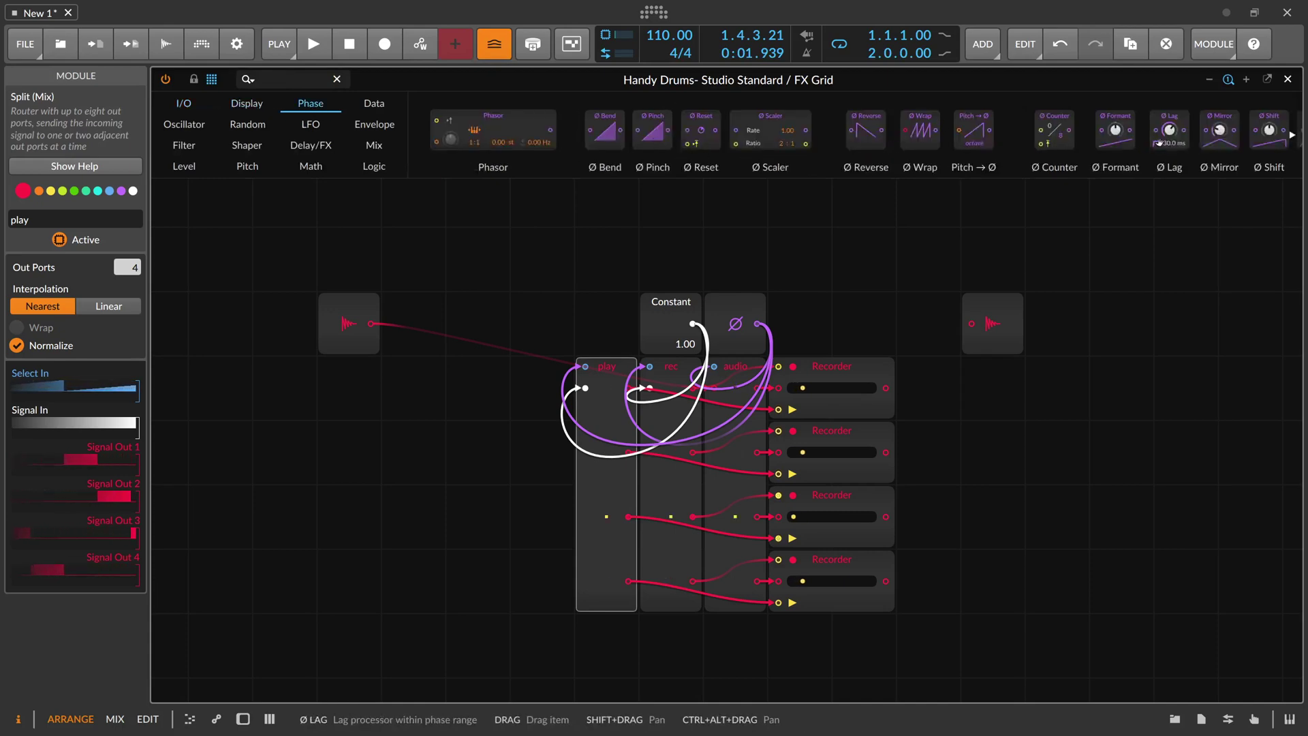
left_click_drag(1219, 133, 548, 388)
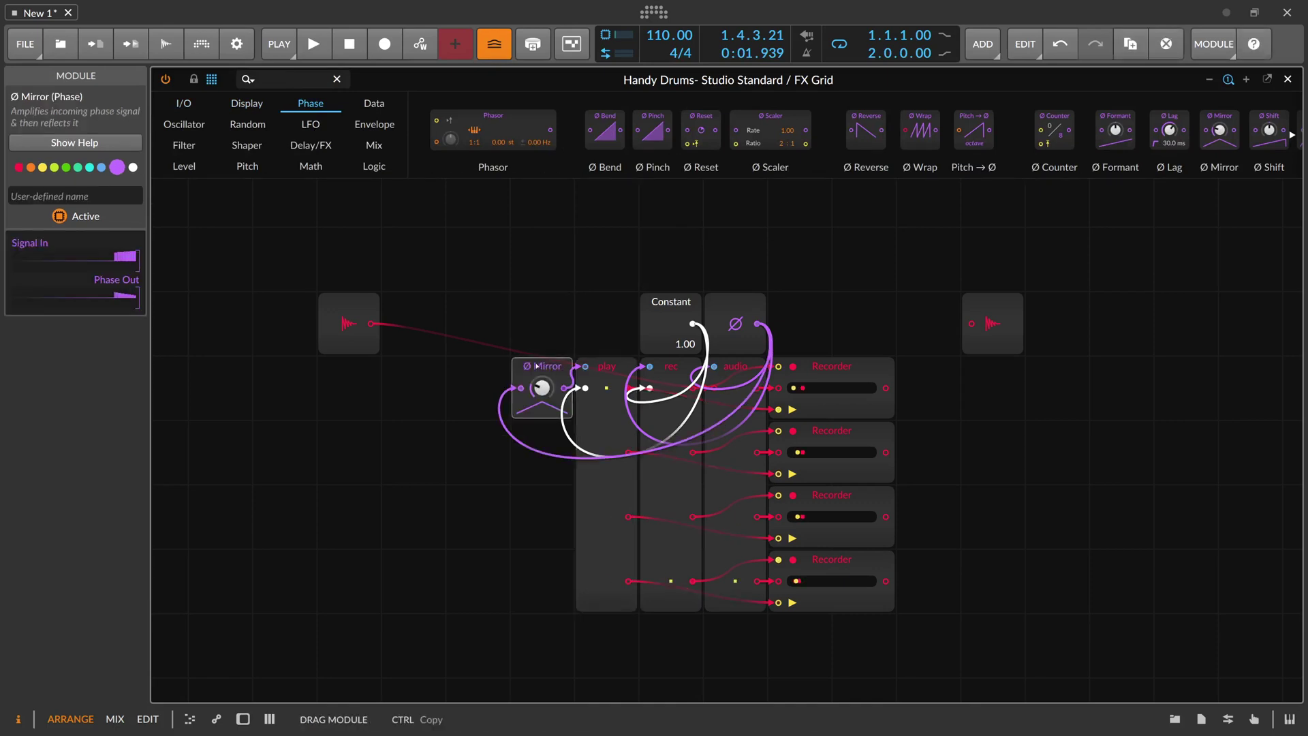
Add an Oscilloscope fed by the Ø Mirror output on its second input, colour the Ø Mirror green, and move it one cell away from the play Split.
left_click(292, 80)
type("osc")
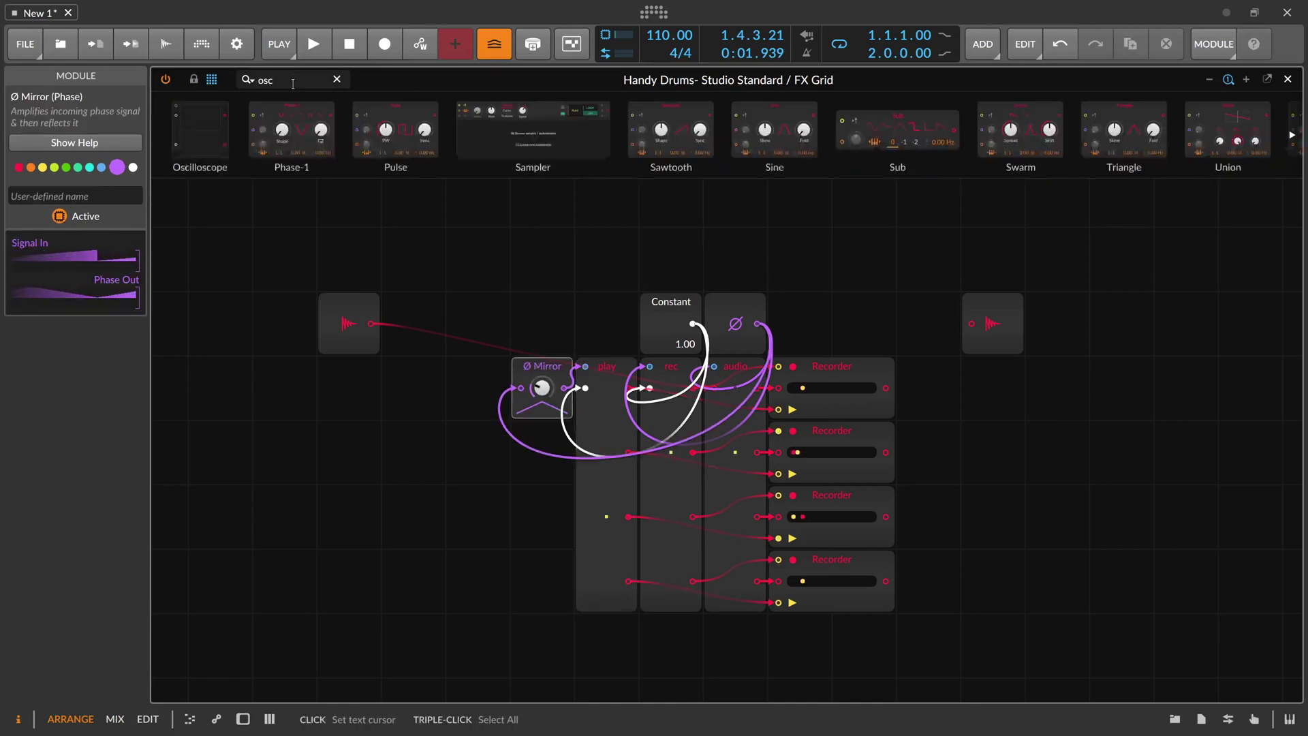
left_click_drag(204, 167, 446, 525)
left_click(534, 365)
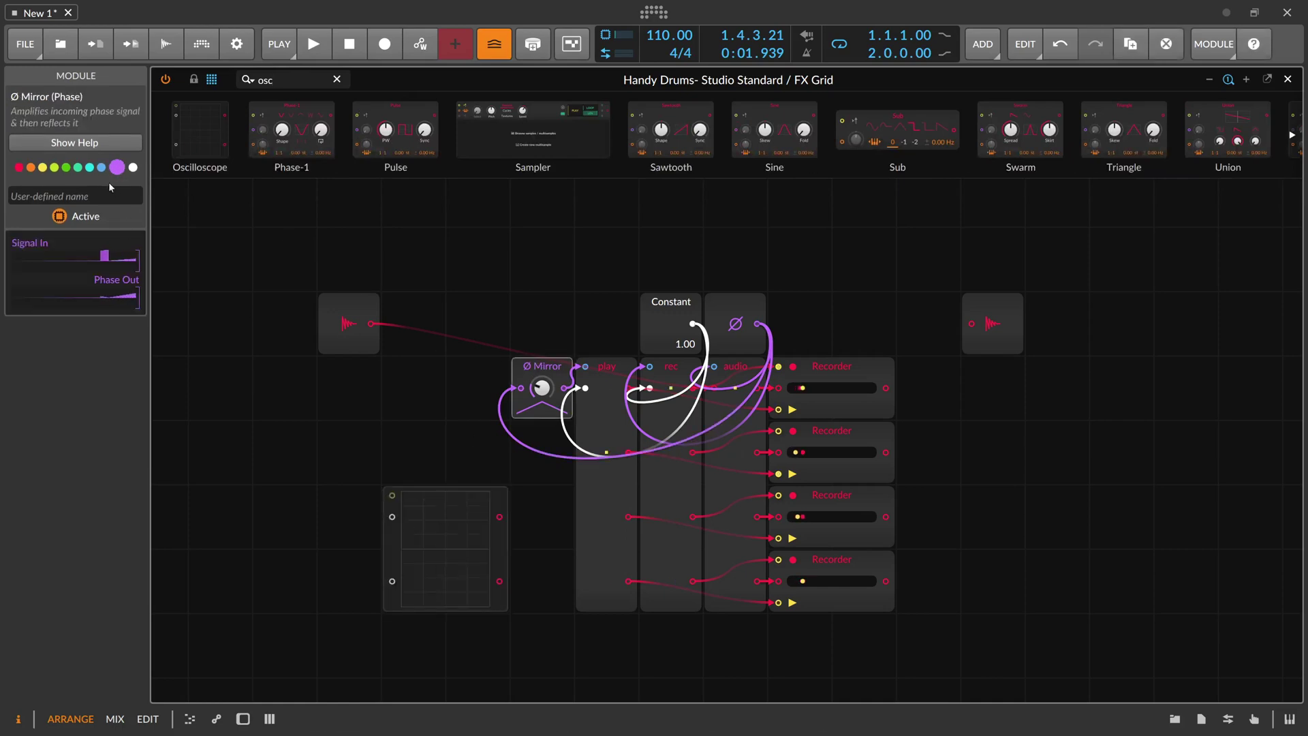
mouse_move(584, 392)
left_mouse_down()
mouse_move(526, 473)
mouse_move(391, 581)
left_mouse_up()
left_click_drag(562, 406, 497, 404)
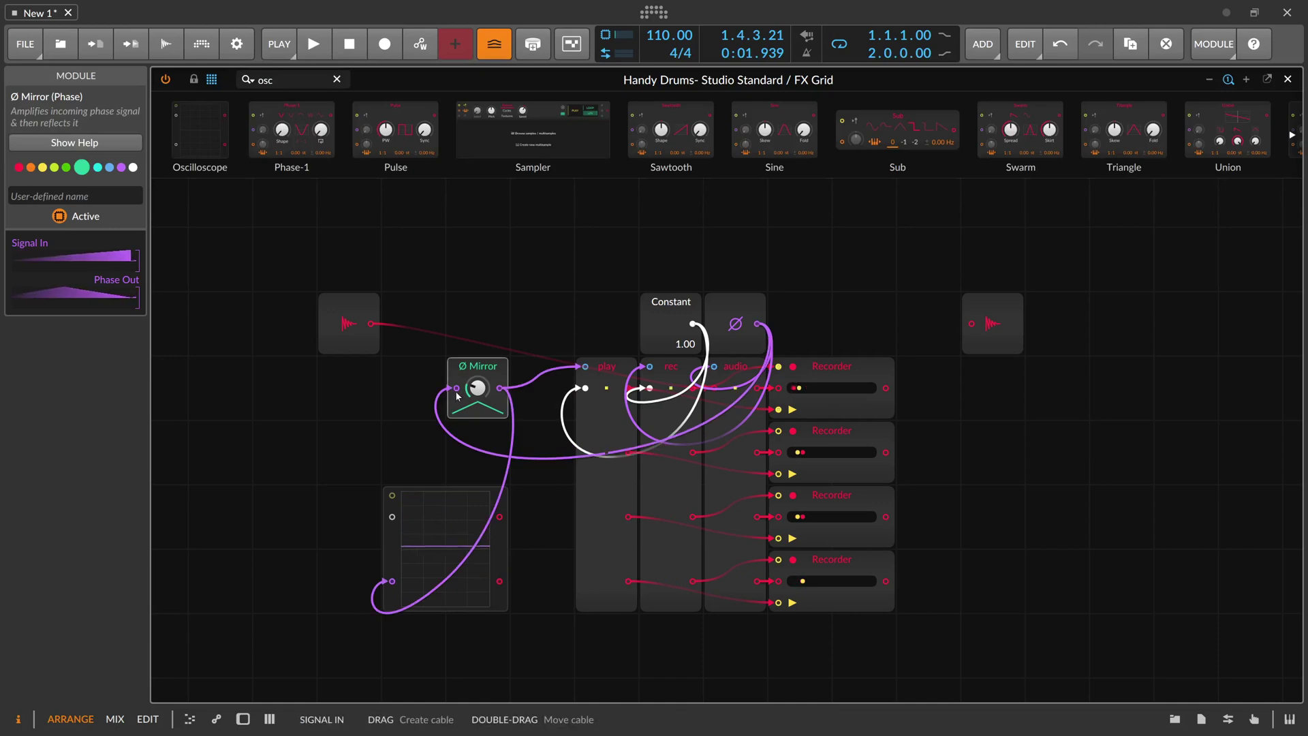
Insert an Attenuate module between the Ø Mirror output and the Oscilloscope's second signal input.
double_click(252, 80)
type("at")
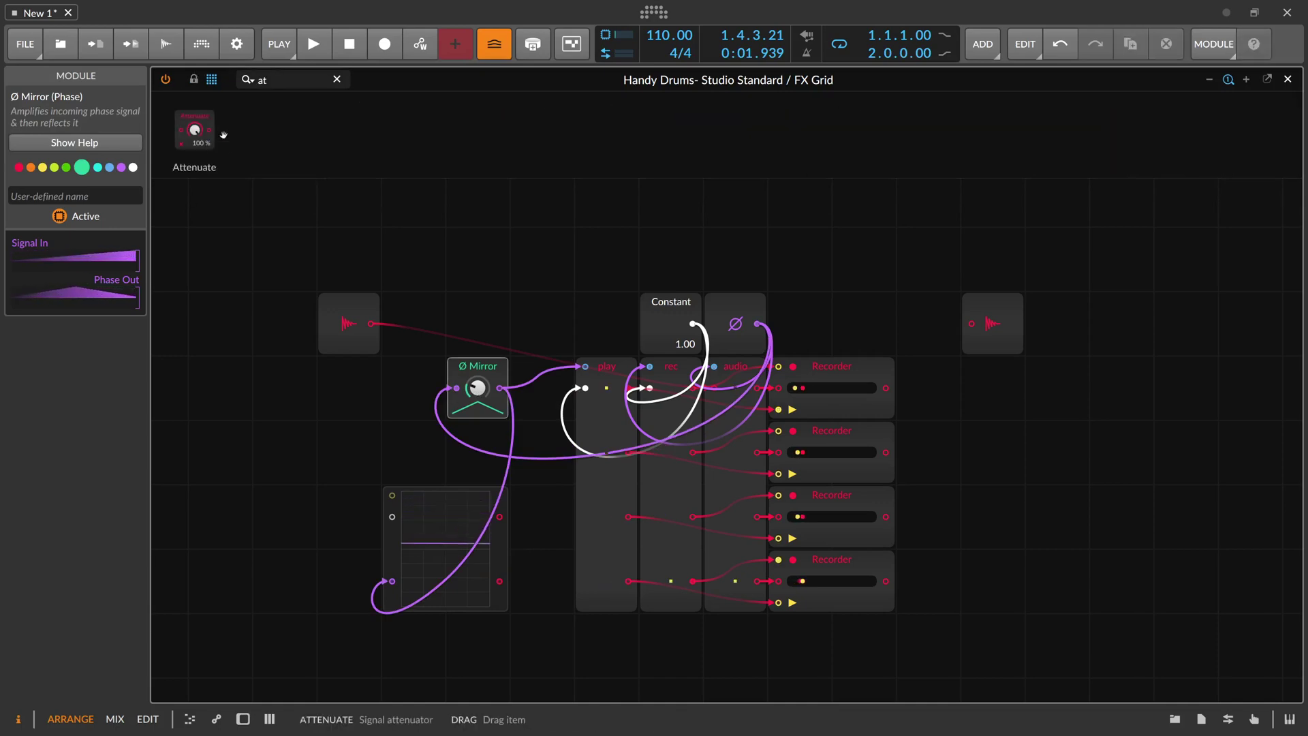
left_click_drag(389, 584, 390, 582)
left_click(392, 555)
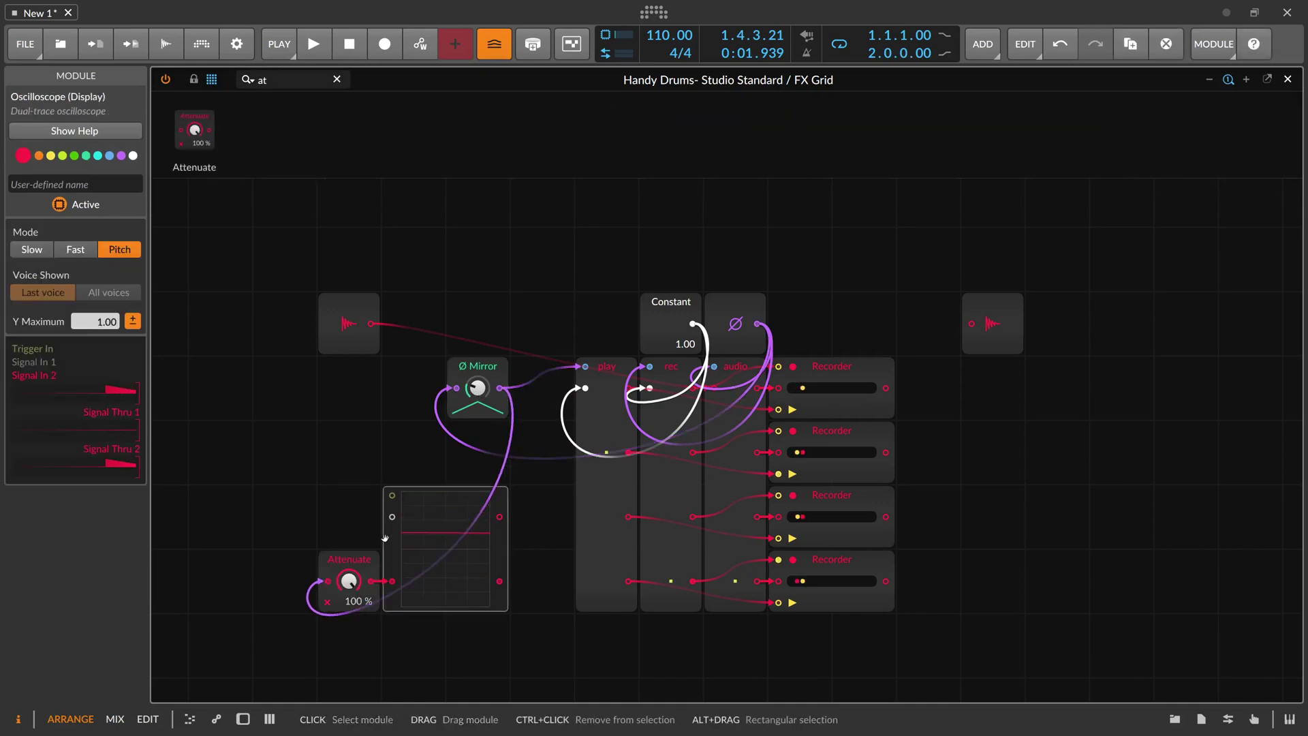
Connect Phase In to the Oscilloscope's first signal input, set it to Slow mode, and widen its display by one cell.
left_click(482, 370)
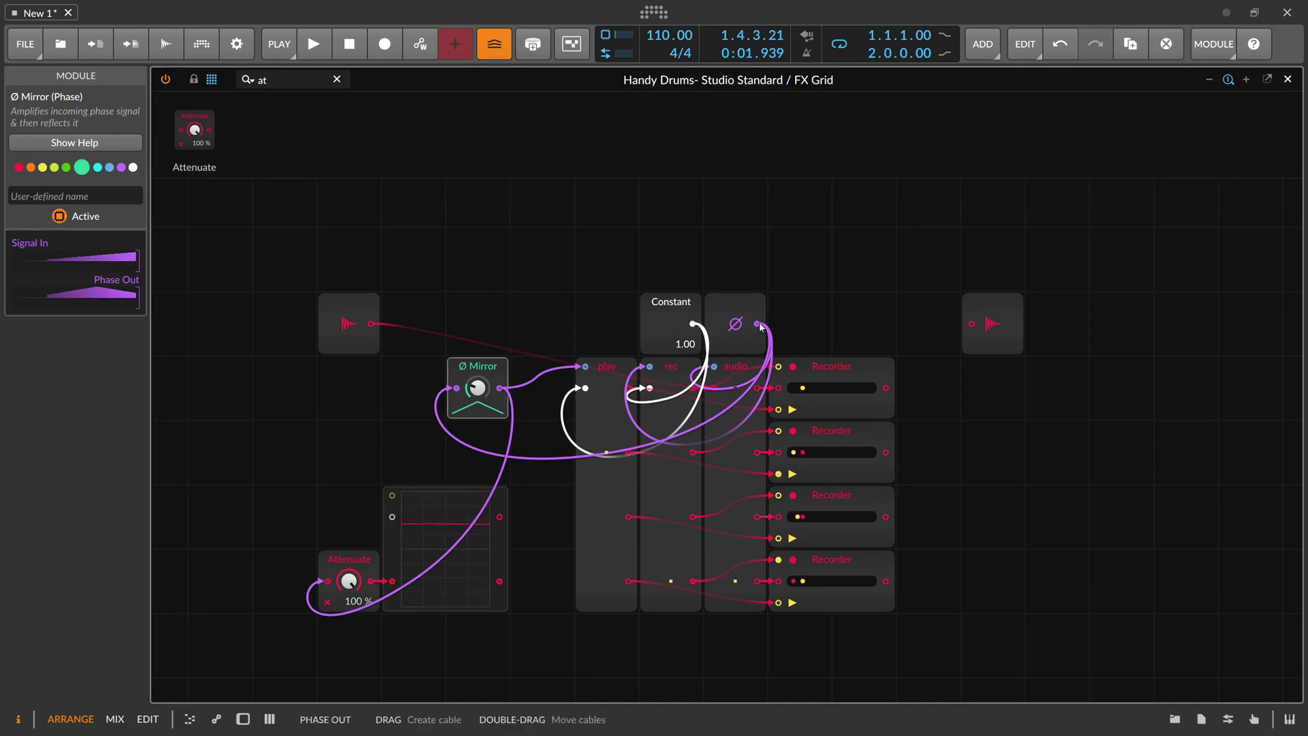
mouse_move(756, 323)
left_mouse_down()
mouse_move(393, 504)
mouse_move(392, 516)
left_mouse_up()
left_click(395, 553)
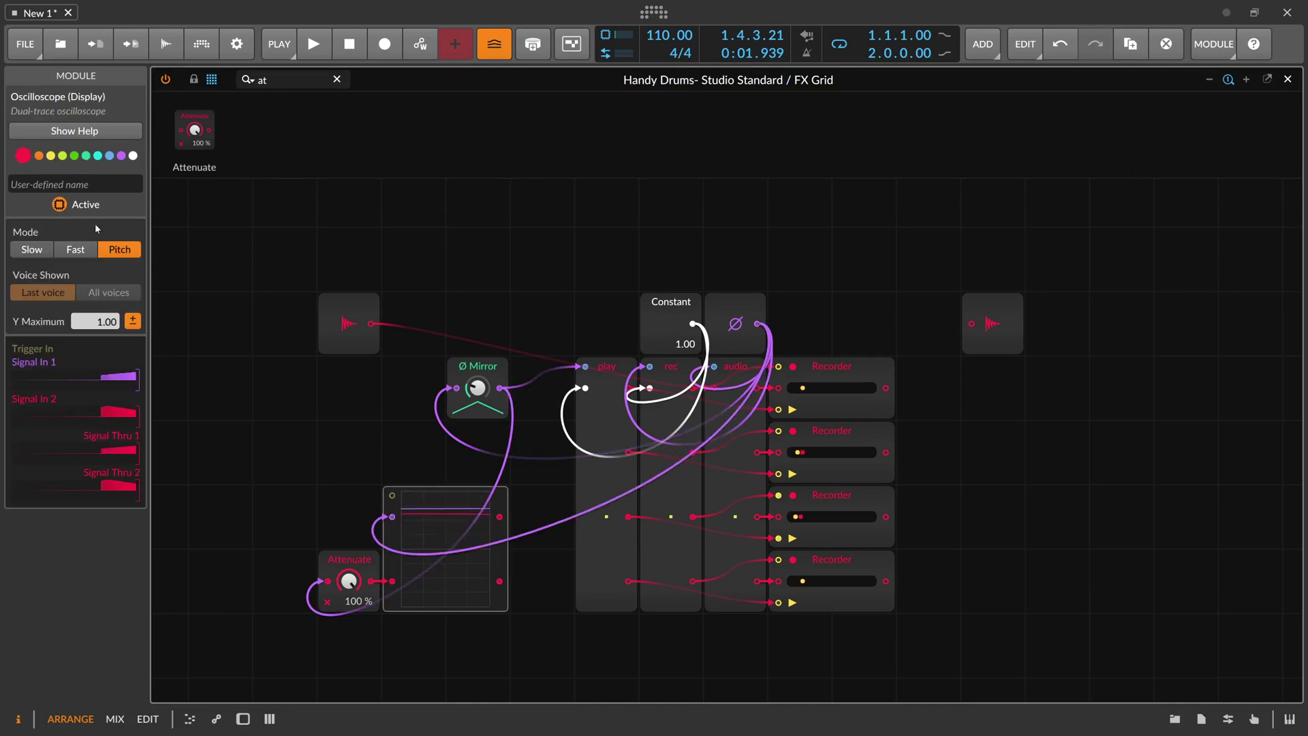
left_click(32, 250)
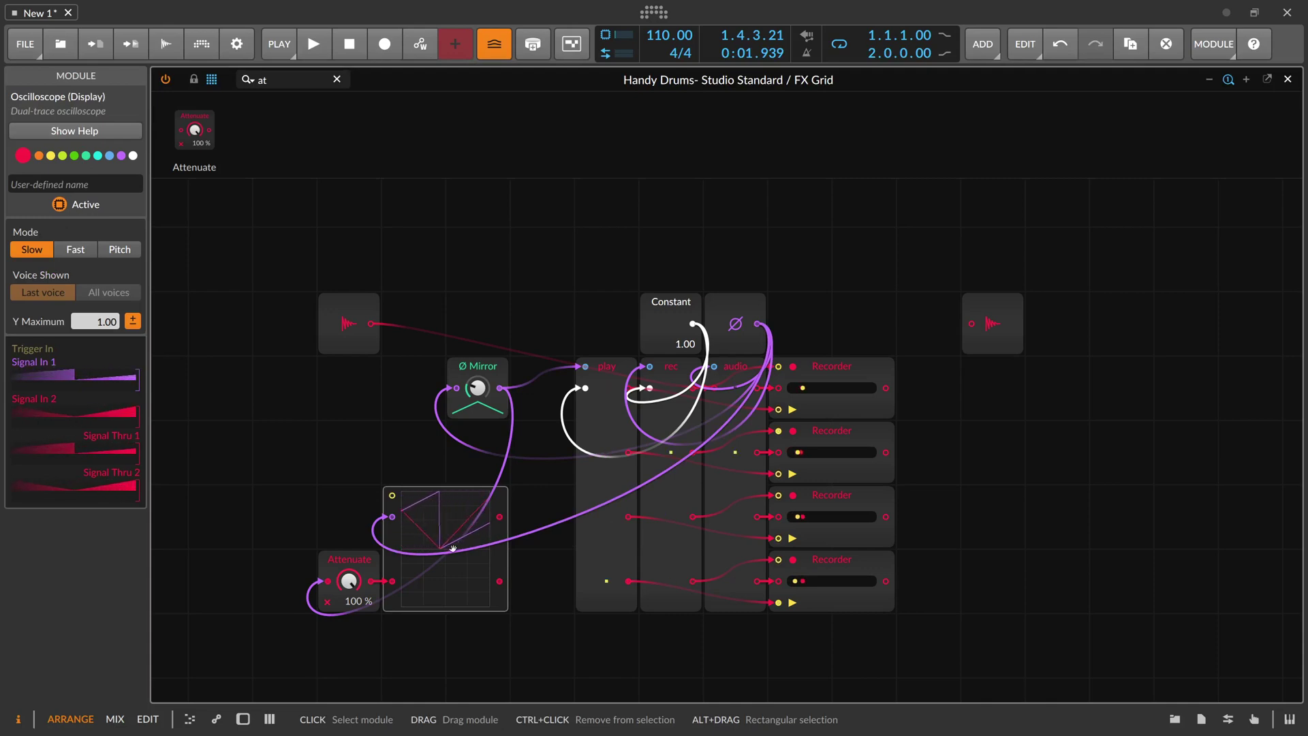
left_click_drag(508, 558, 566, 558)
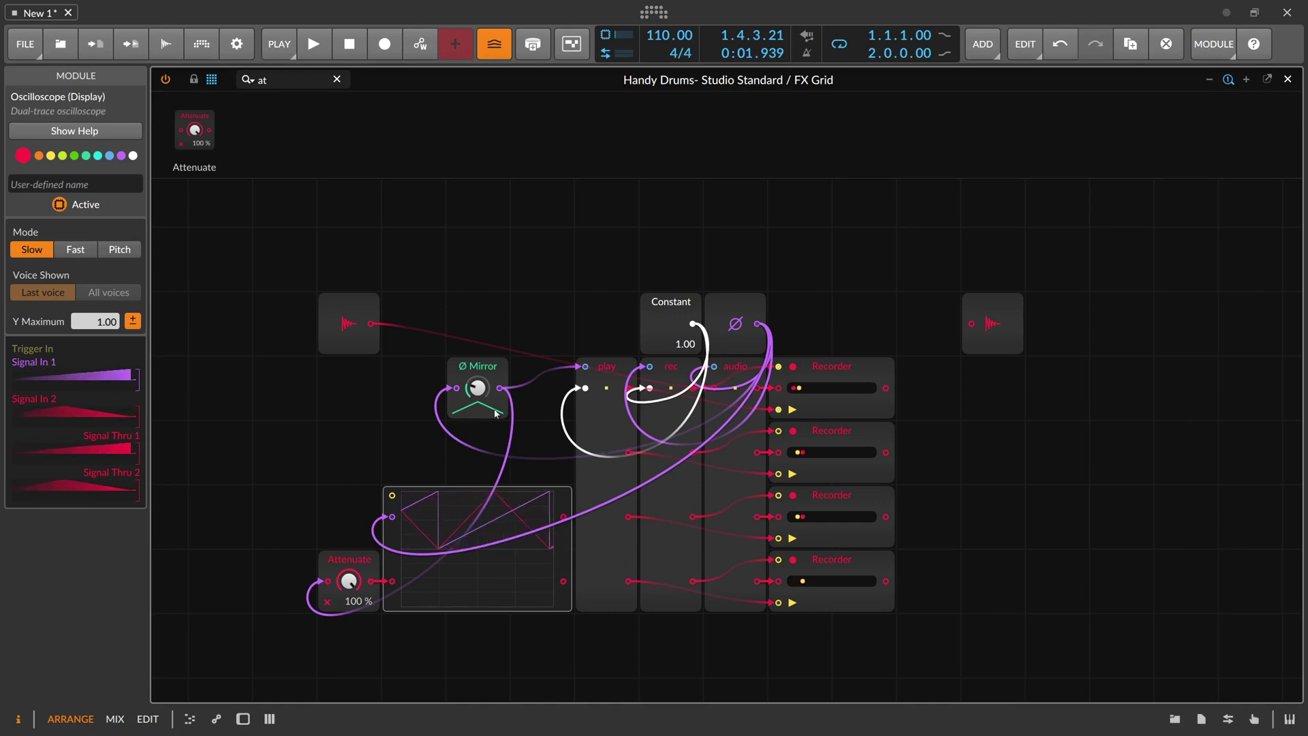
Raise the Ø Mirror amount to its middle setting for a two-peak curve, and delete the Oscilloscope and Attenuate modules.
left_click_drag(476, 388, 476, 390)
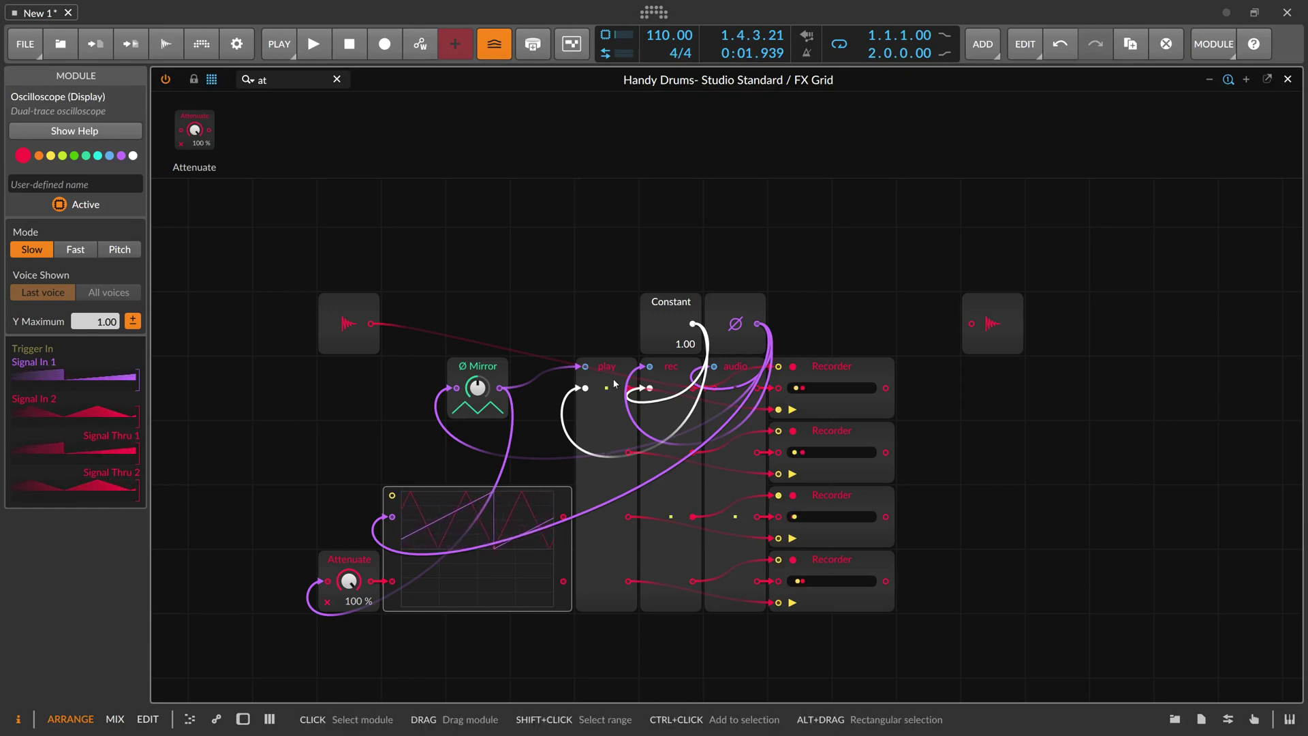
left_click_drag(328, 469, 422, 629)
key("Delete")
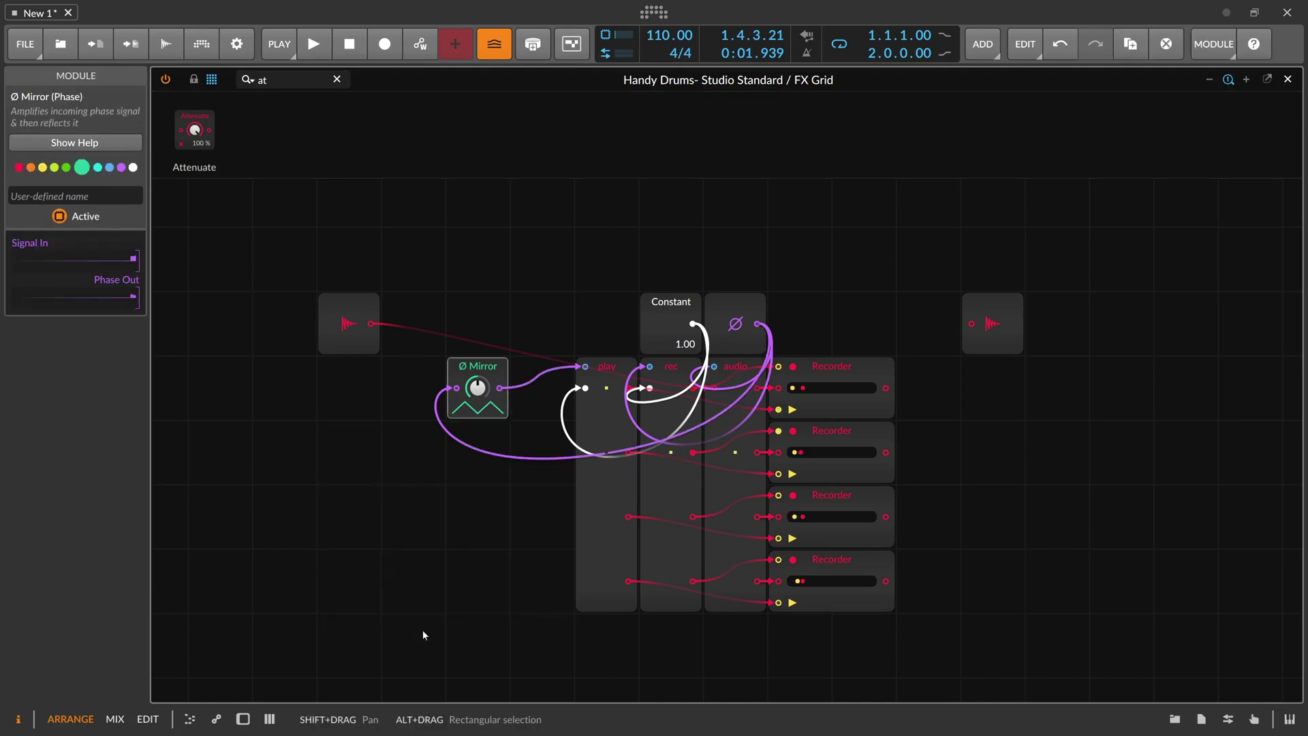
Move the Ø Mirror directly above the play Split and shift the Audio Out two cells farther from the Recorders.
left_click_drag(477, 368, 606, 304)
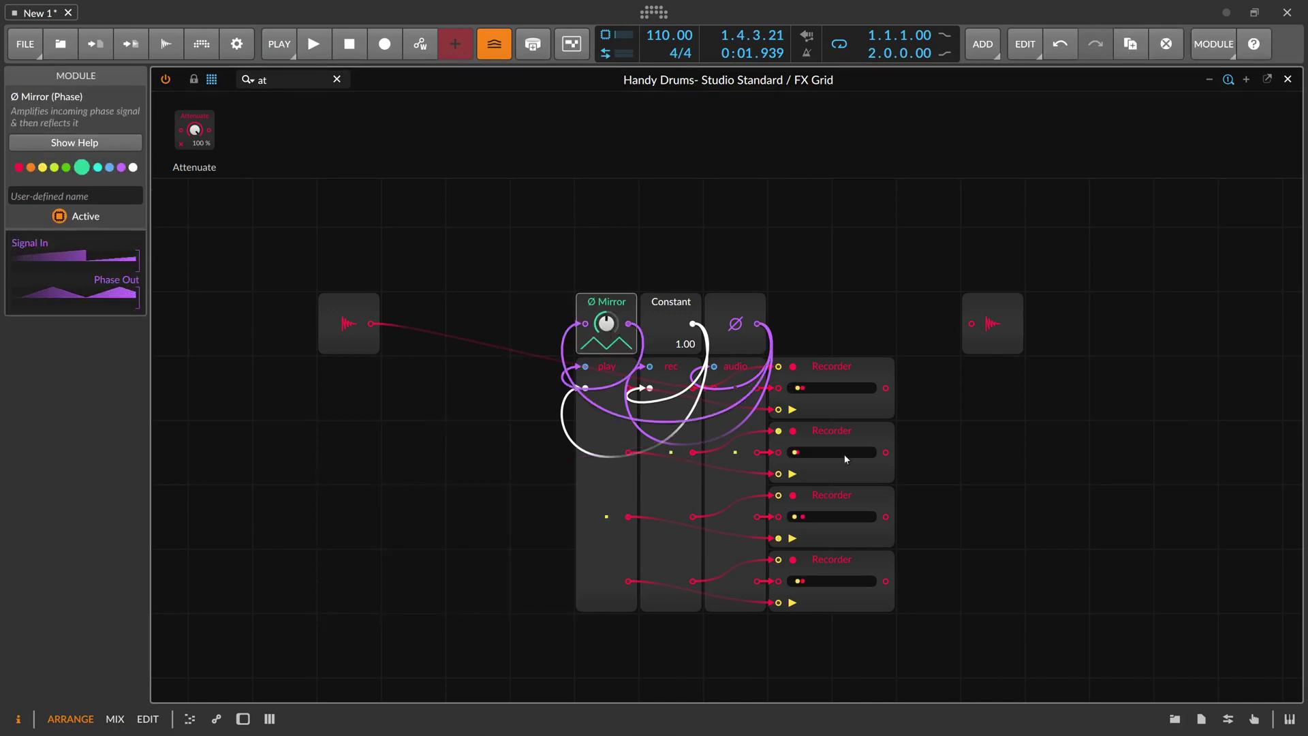
left_click_drag(798, 333, 686, 309)
left_click_drag(885, 299, 1022, 300)
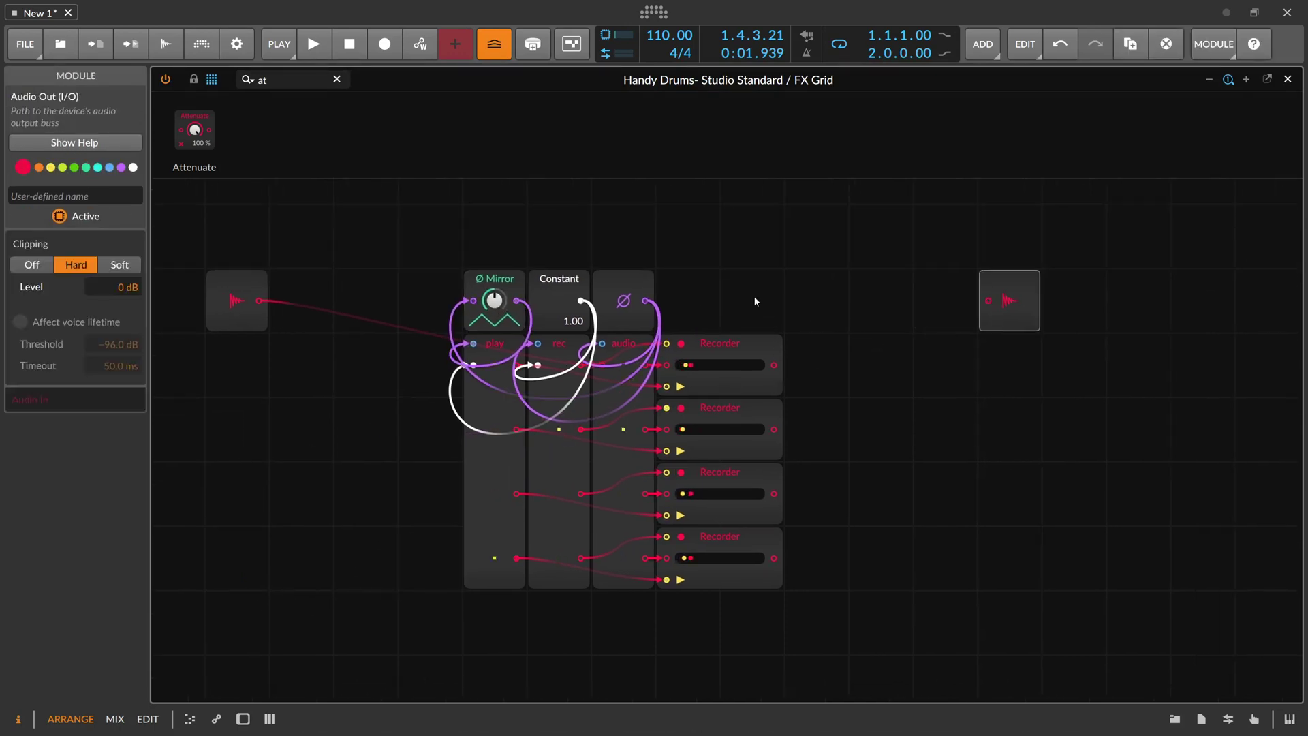
Find the Sum module and place it directly beside the first Recorder so that it takes that Recorder's output.
triple_click(279, 81)
type("sa")
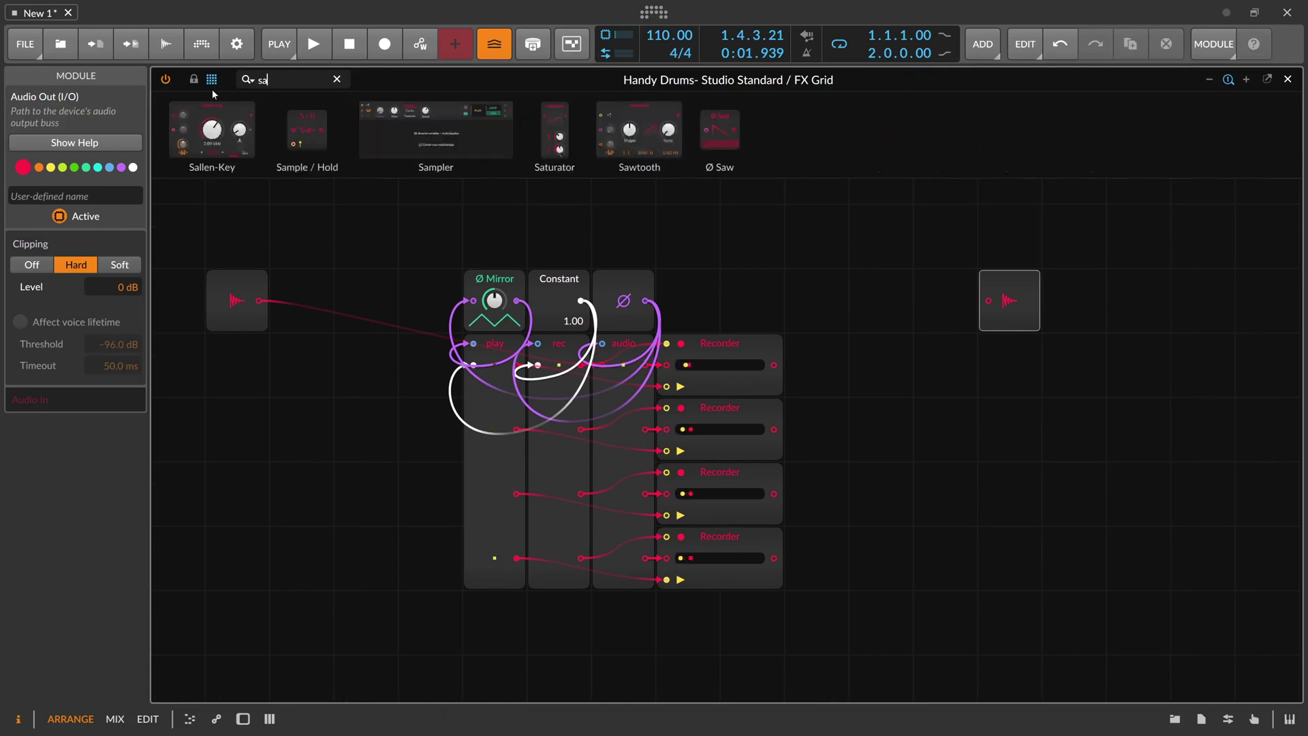
key("BackSpace")
type("um")
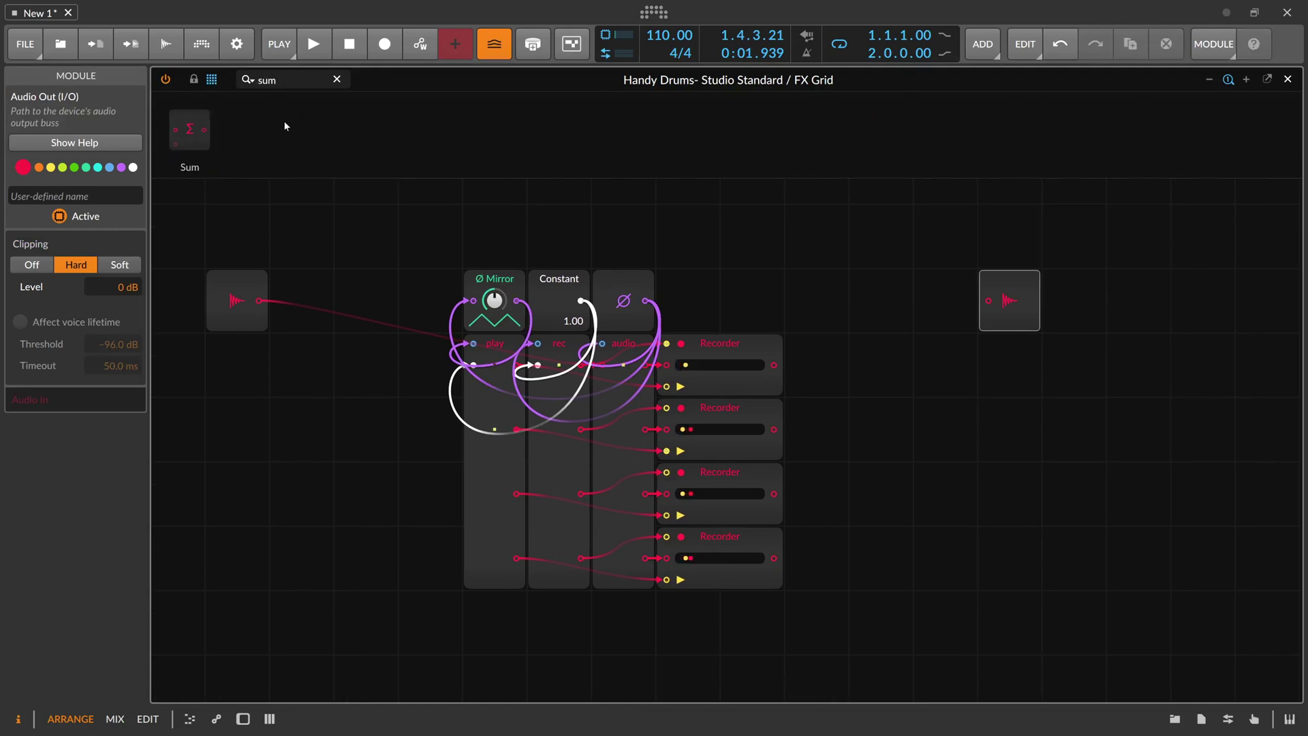
left_click_drag(188, 123, 815, 358)
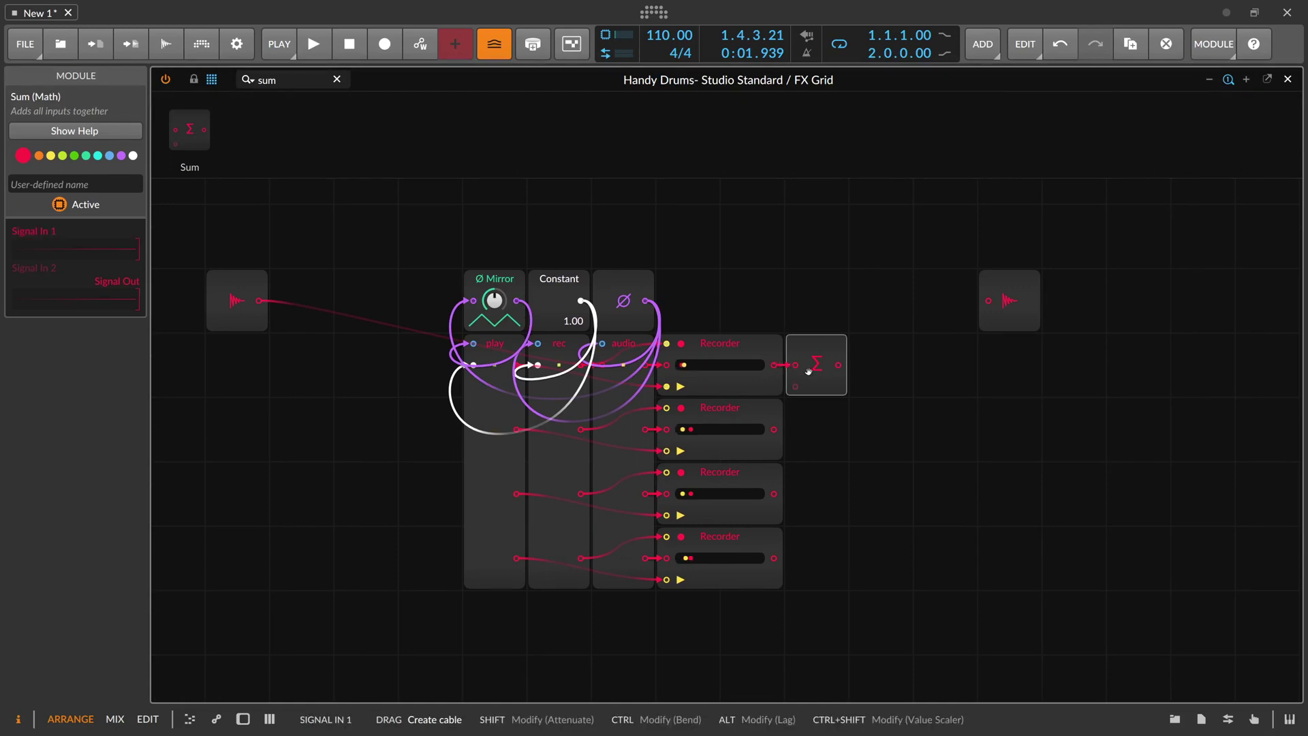
Connect the outputs of the second, third and fourth Recorders to Sum inputs 2, 3 and 4.
left_click_drag(774, 424, 795, 387)
left_click(777, 494)
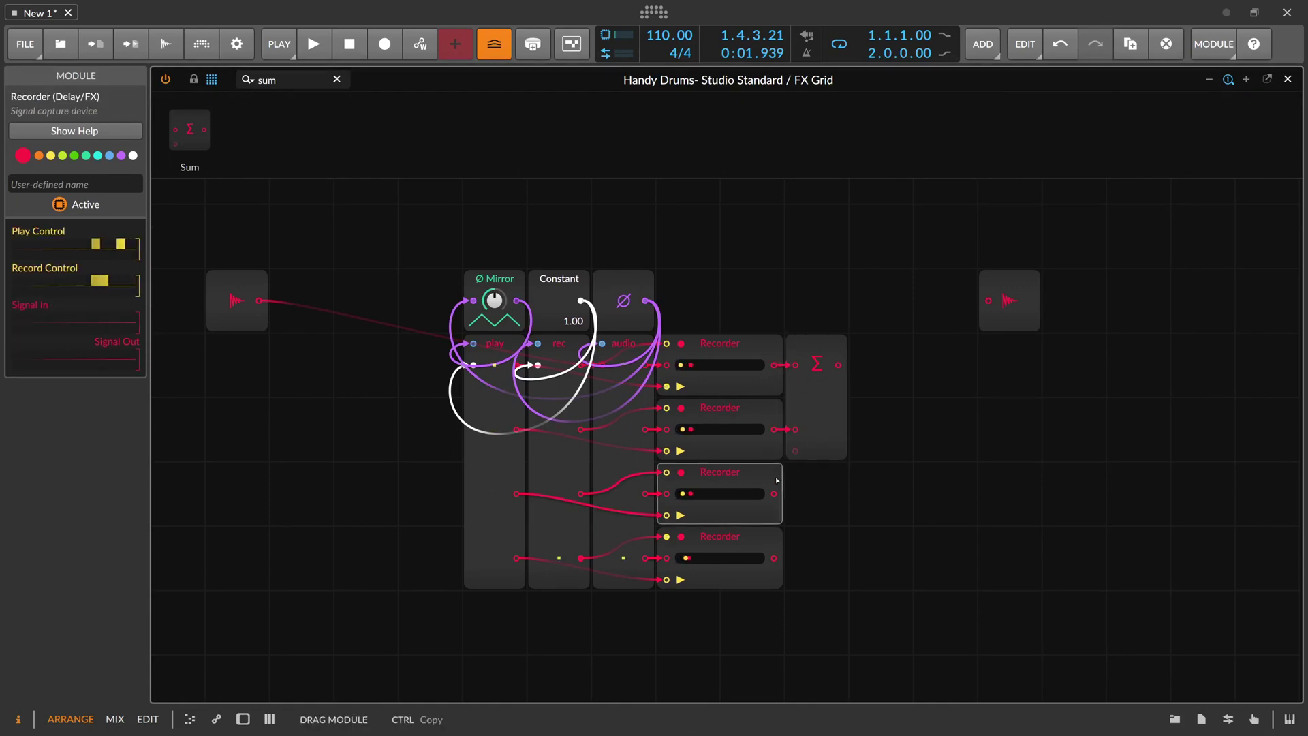
left_click_drag(775, 494, 795, 450)
left_click_drag(774, 558, 789, 520)
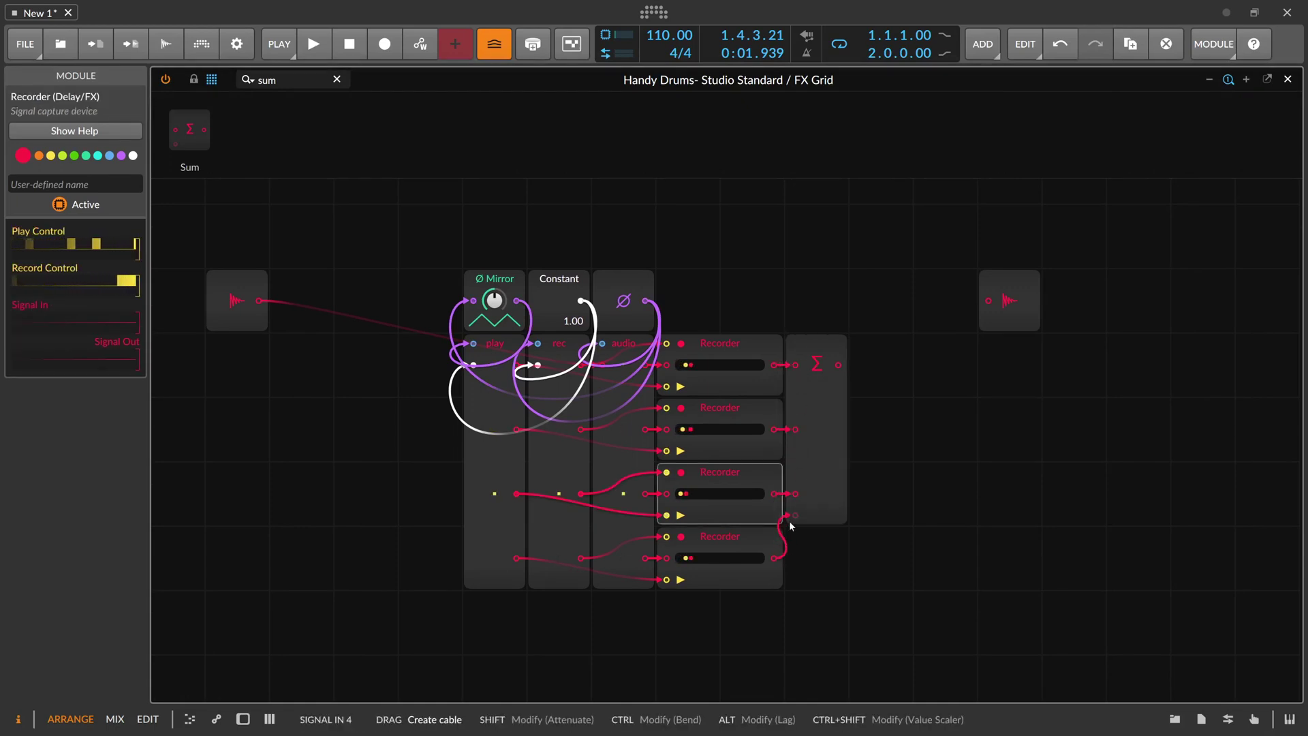
Clear the module search and connect the Sum output to the Audio Out.
left_click(825, 492)
left_click(467, 252)
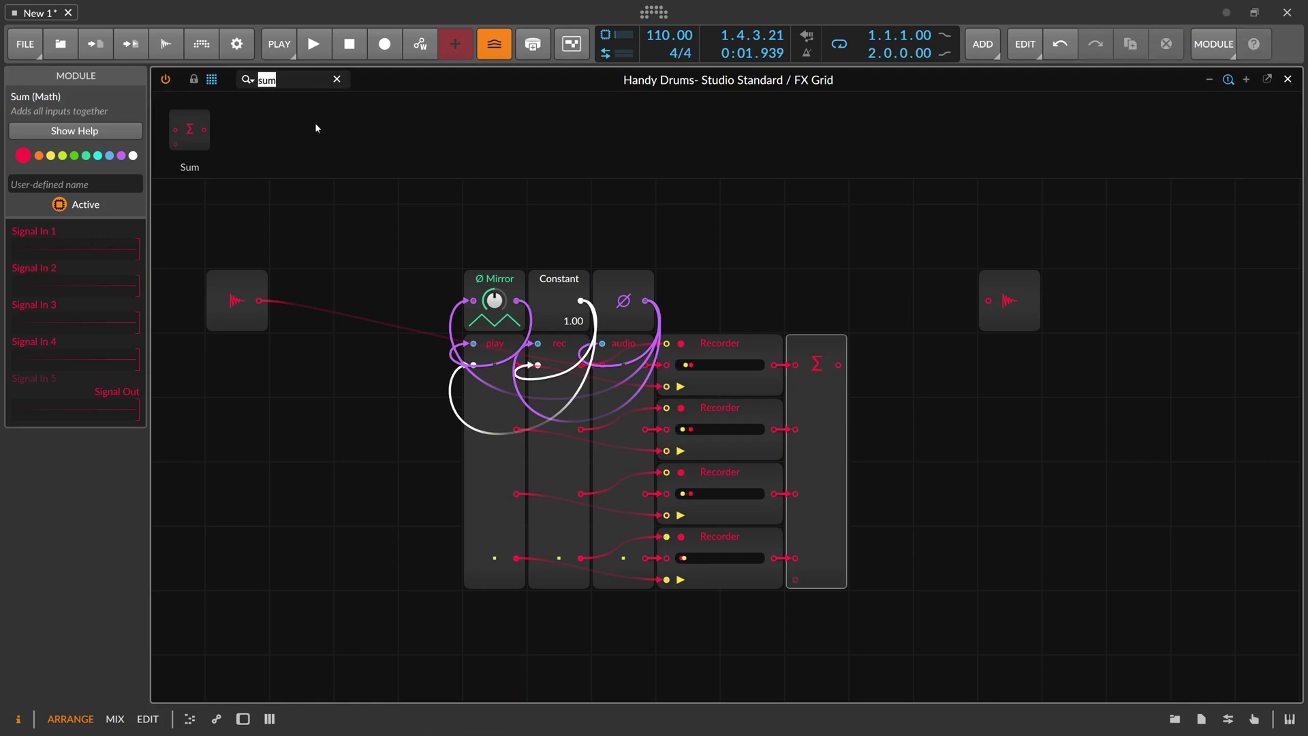
key("BackSpace")
left_click_drag(839, 365, 988, 301)
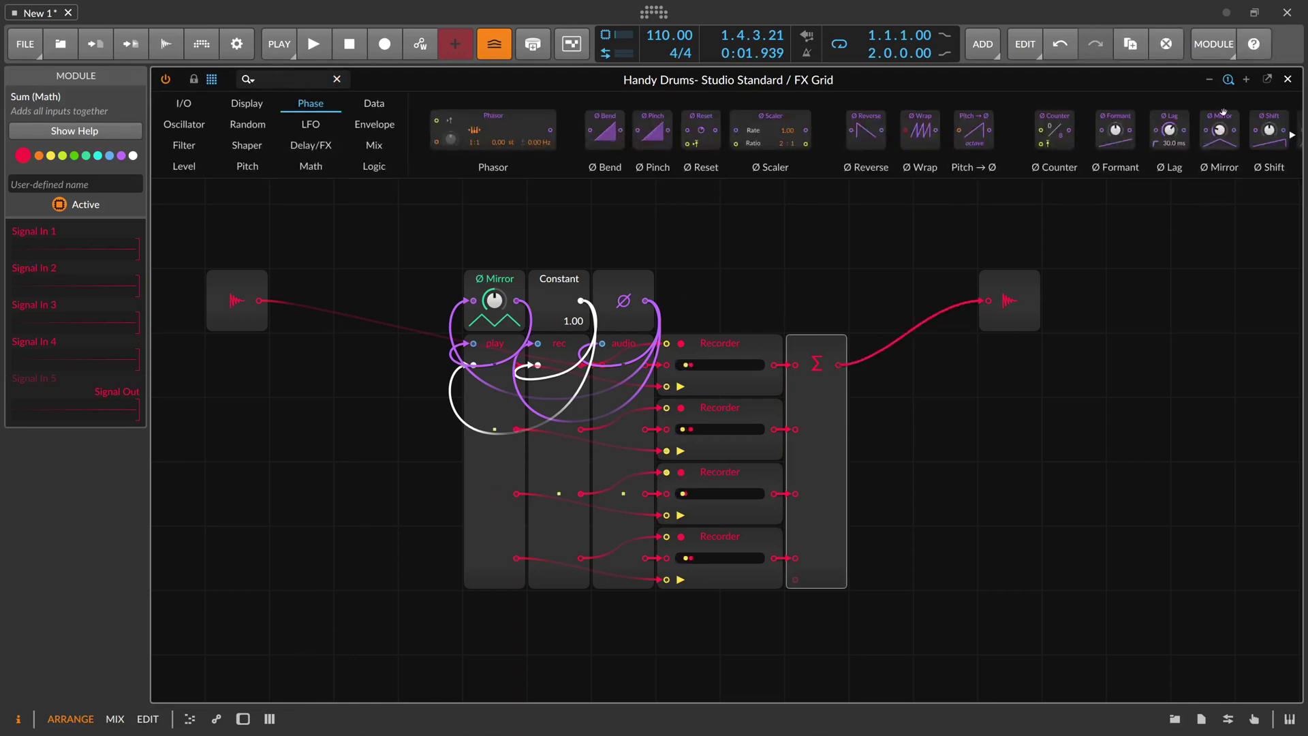
Close the Grid editor, start playback, and check the FX Grid's Mix at 100 % in the drum track's device chain.
left_click(1287, 79)
key("space")
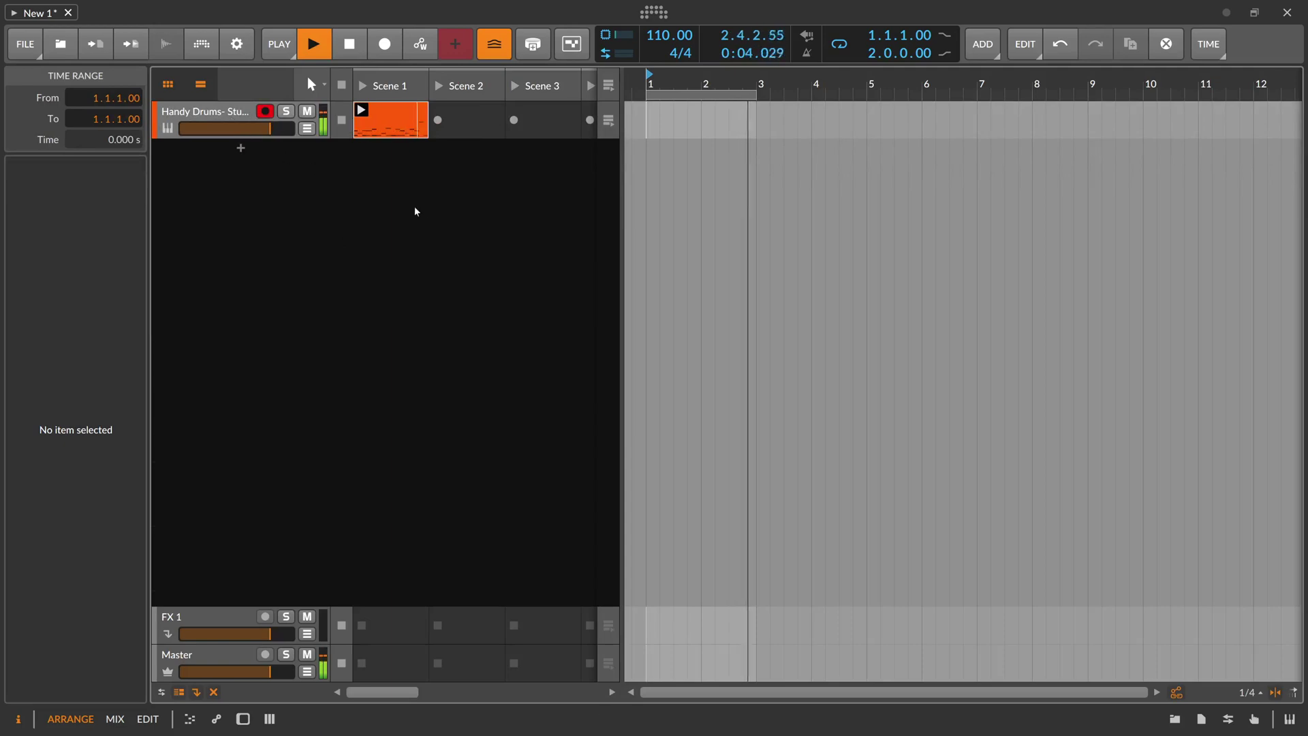
left_click(222, 114)
key("d")
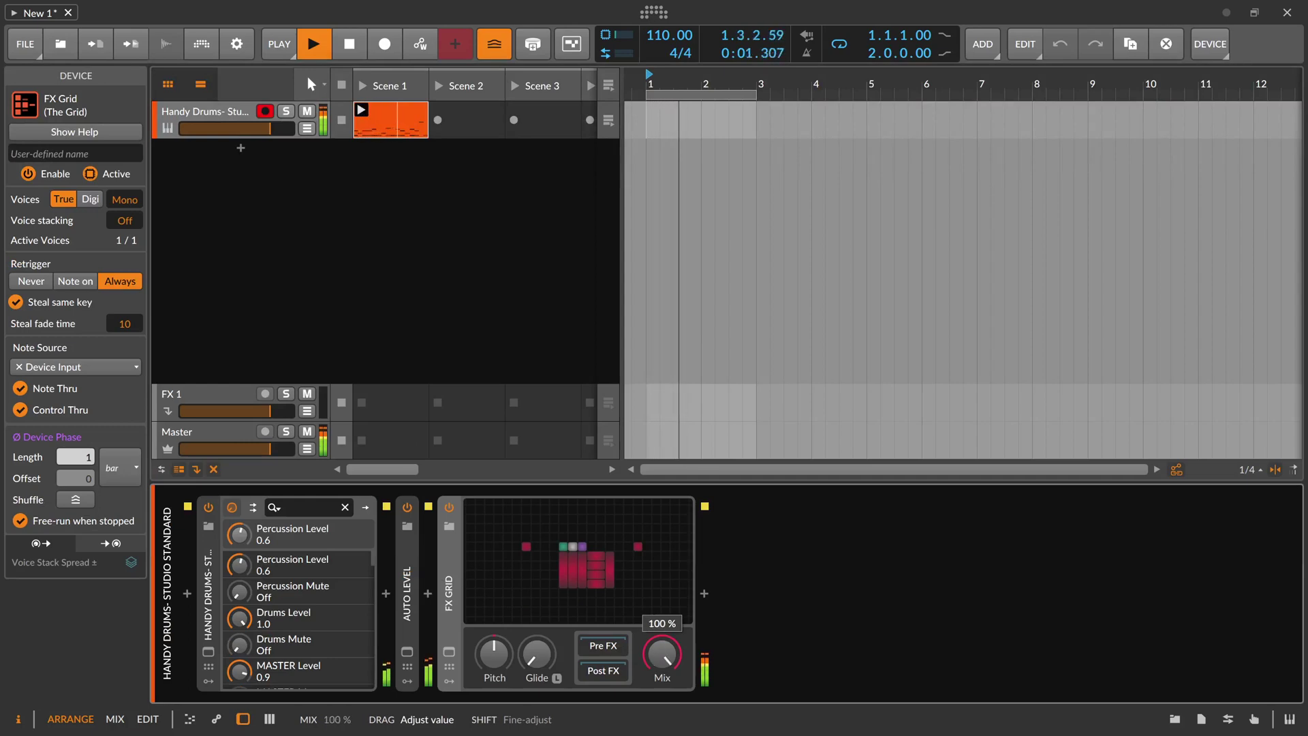
left_click_drag(651, 653, 651, 517)
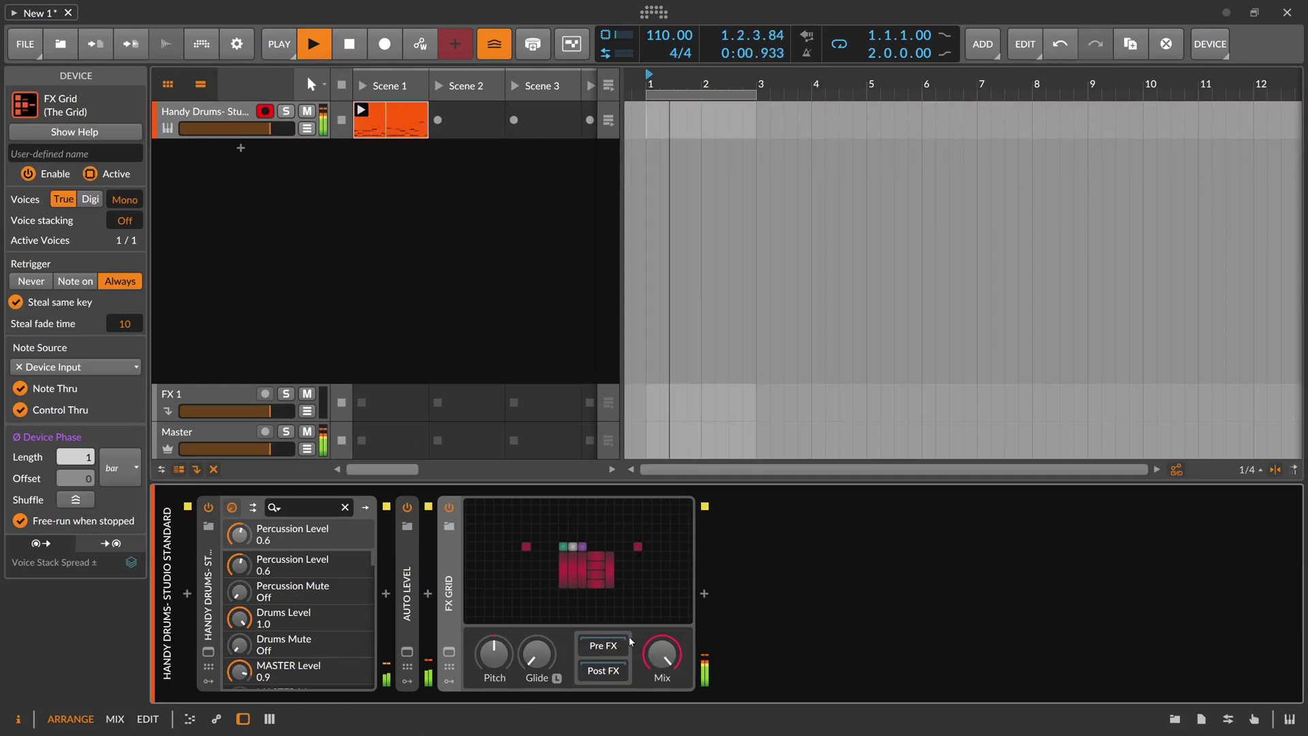
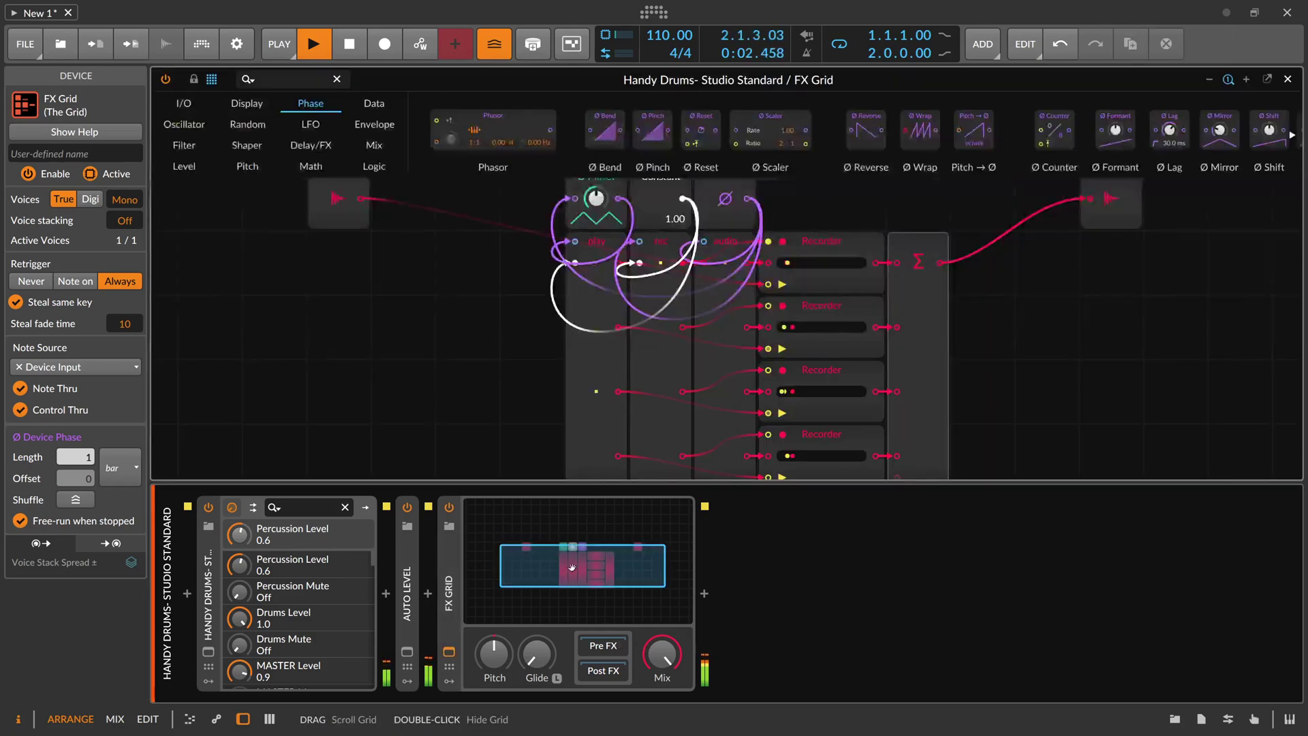
Show the Grid editor at full height, try the Ø Mirror at 12 st and 36 st, and return it to 24 st.
left_click(244, 719)
left_click_drag(442, 530, 411, 529)
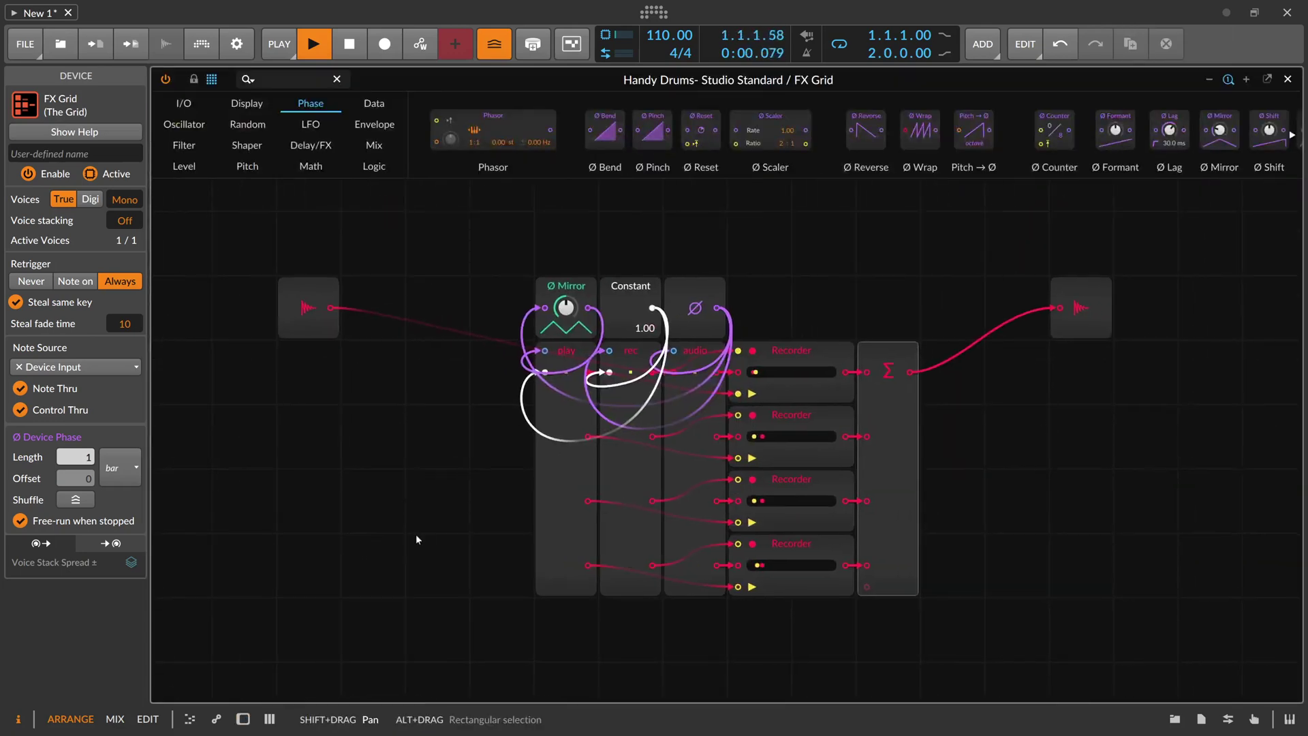
left_click(563, 308, "ctrl")
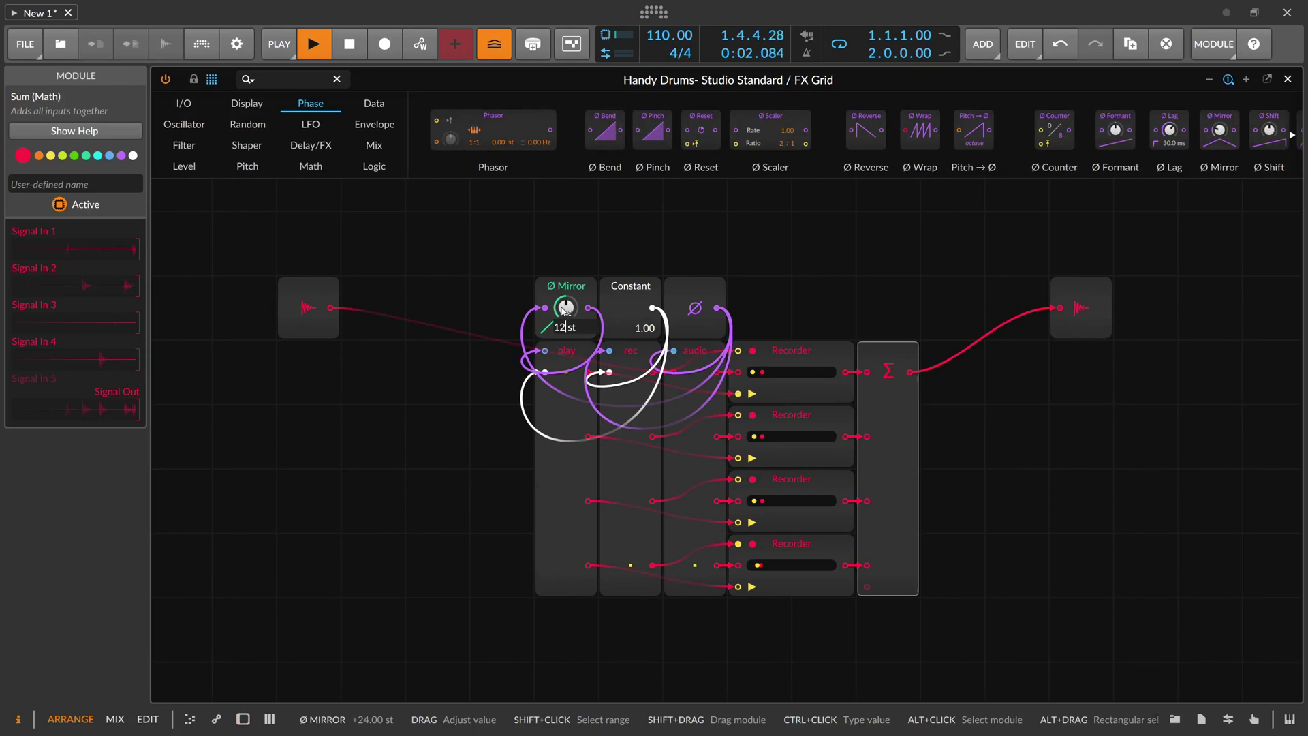
key("Return")
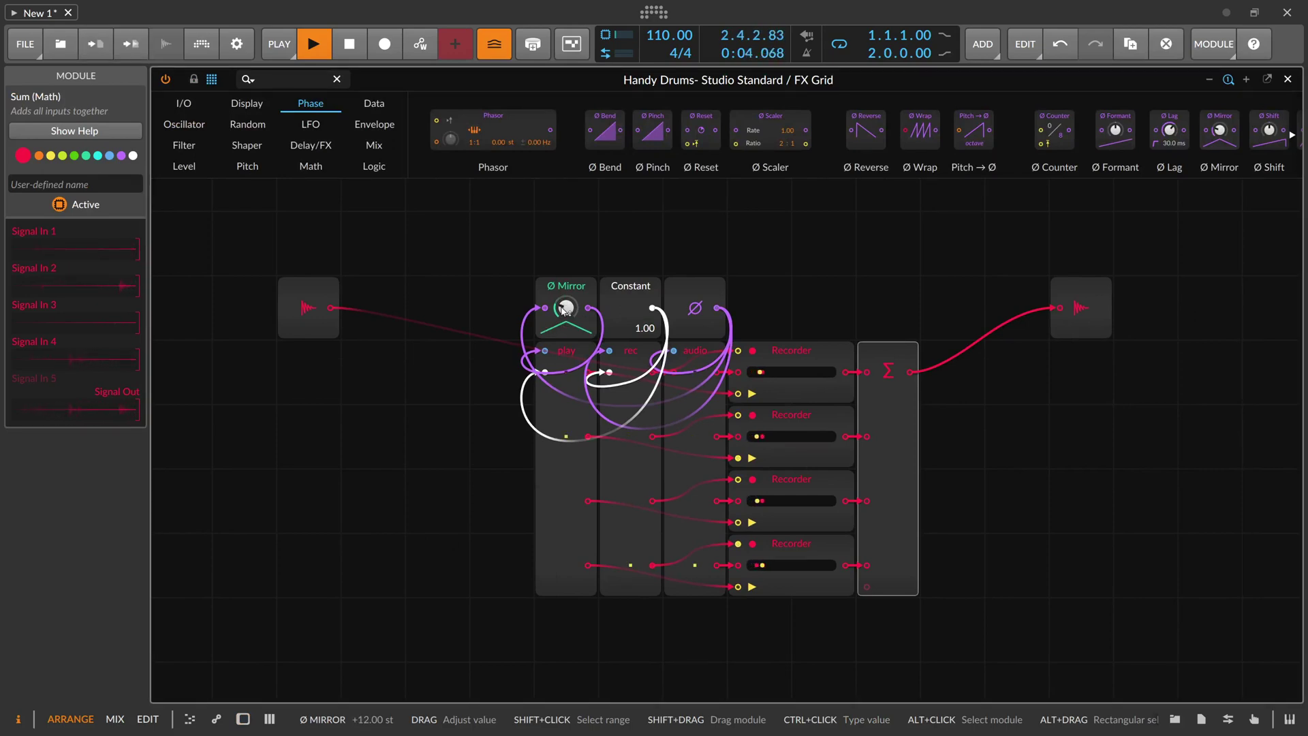
left_click(564, 309, "ctrl")
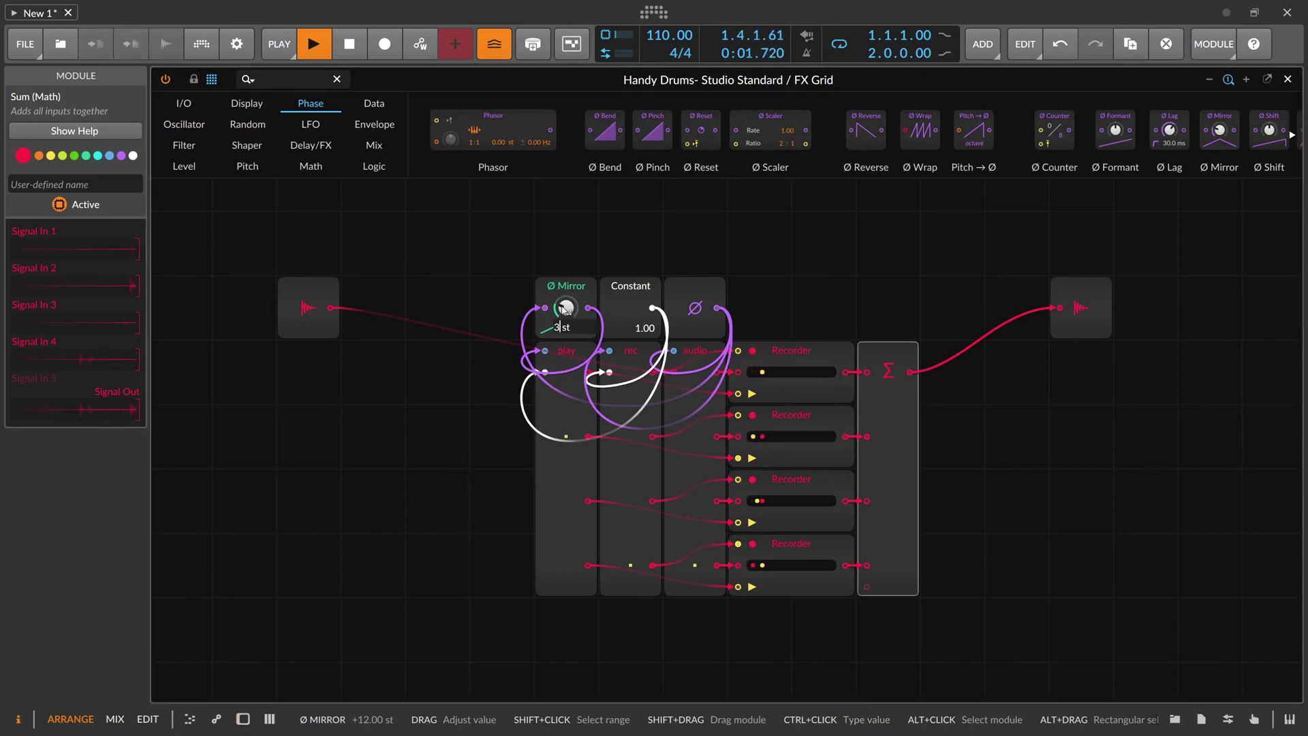
key("Return")
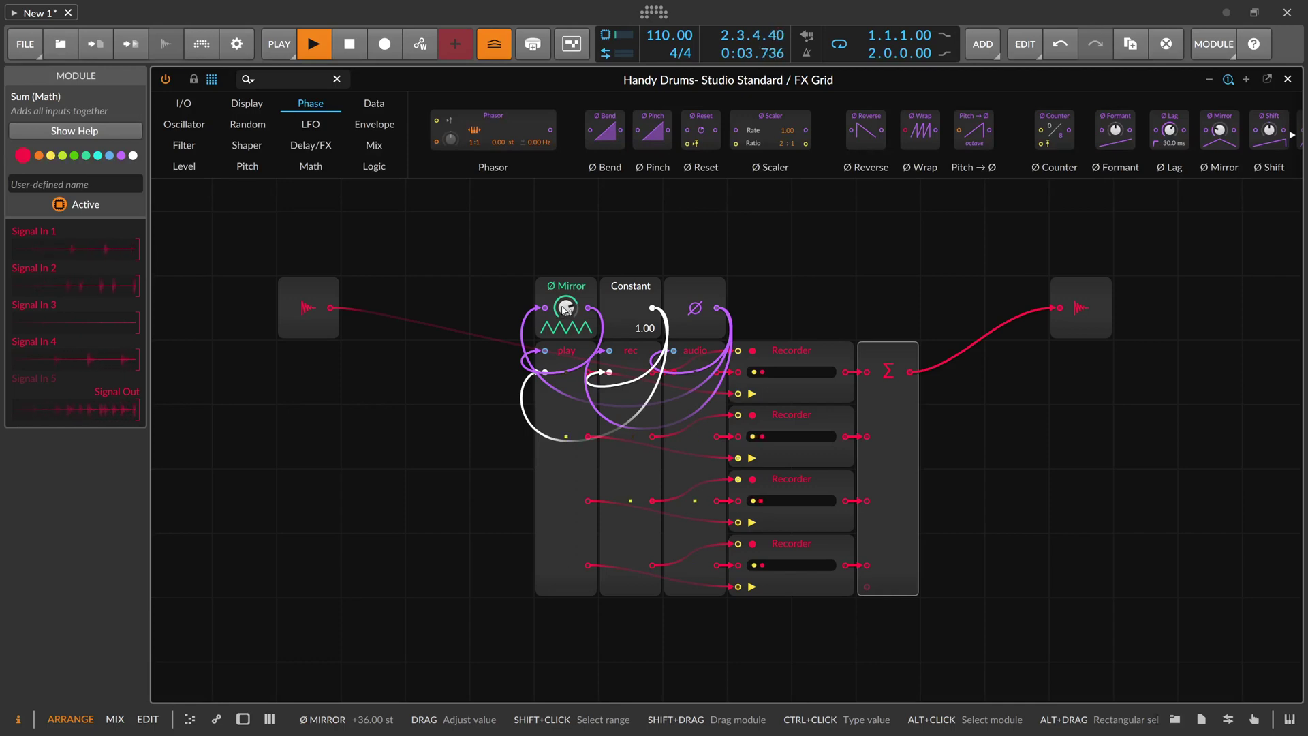
left_click(565, 309, "ctrl")
type("24")
key("Return")
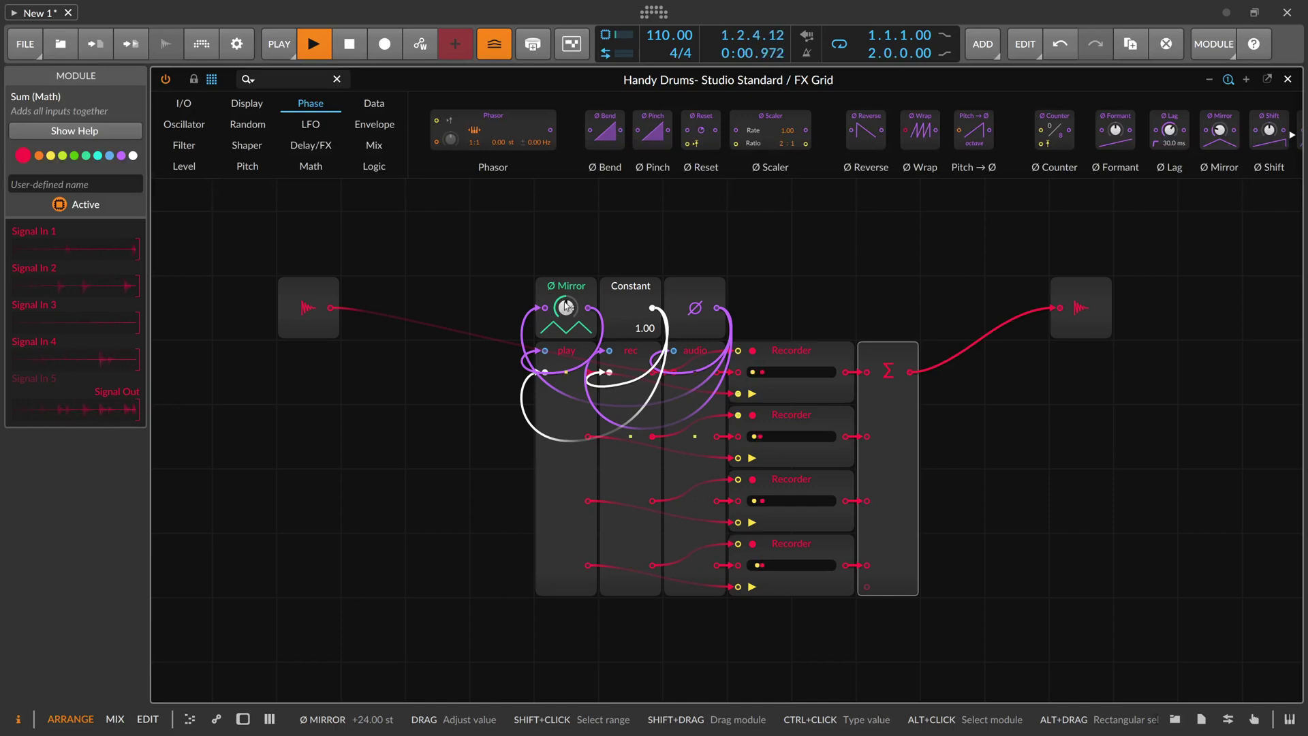
Stop playback, mute the Handy Drums track, and reopen its FX Grid at full height.
left_click(1287, 79)
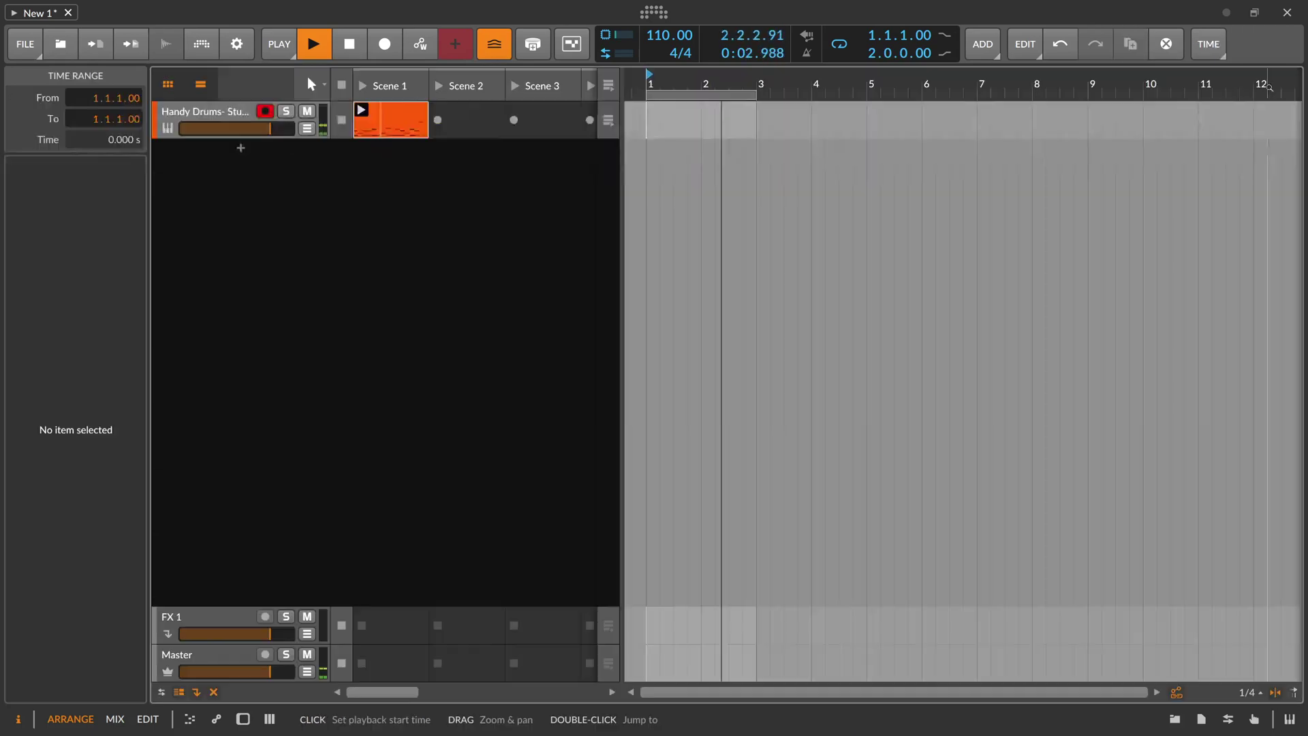
key("space")
left_click(307, 111)
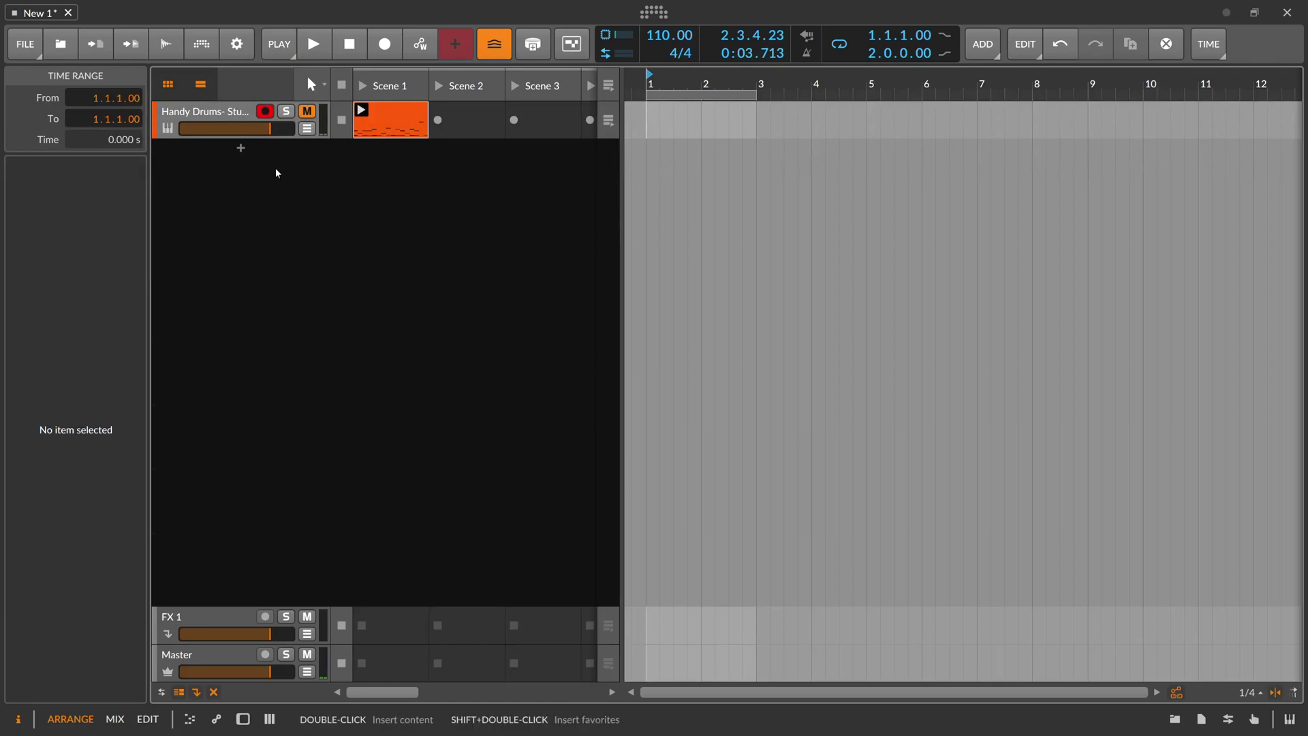
double_click(228, 113)
double_click(578, 560)
left_click(243, 719)
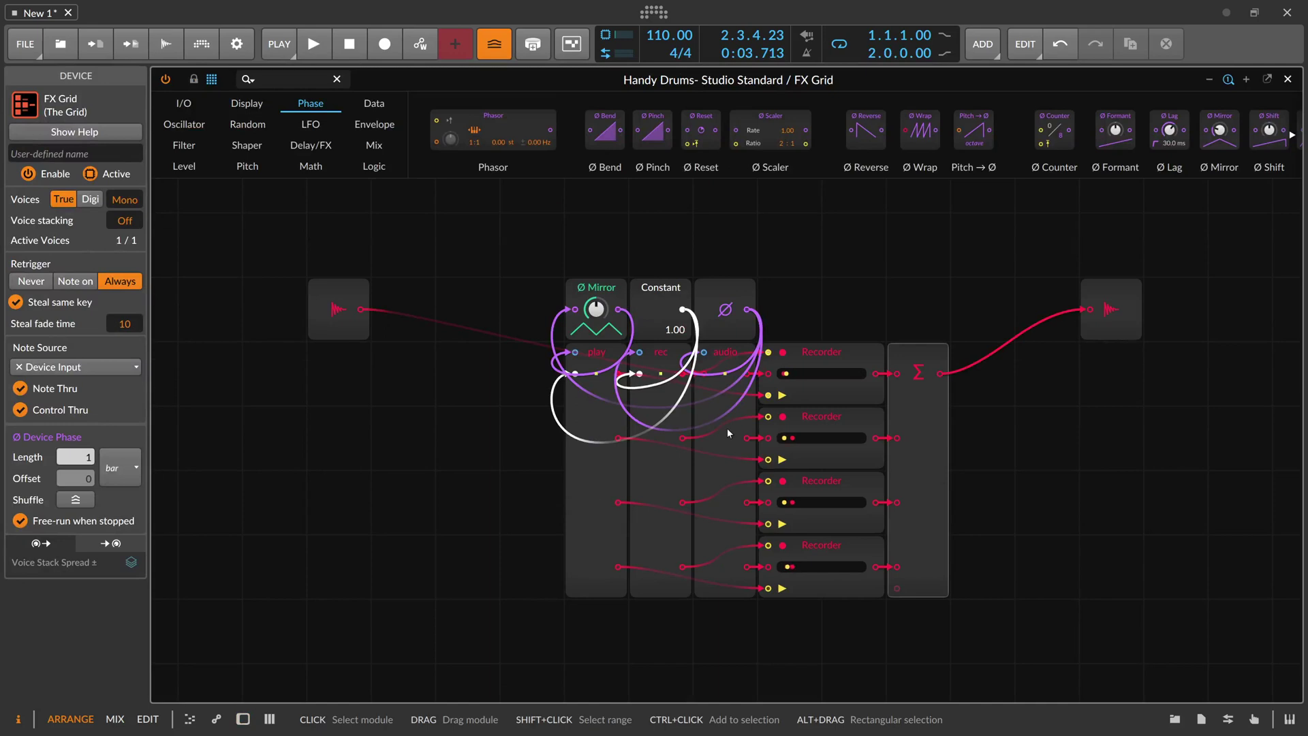
Examine the whole patch and the play Split's Select In and output signals.
left_click(876, 496)
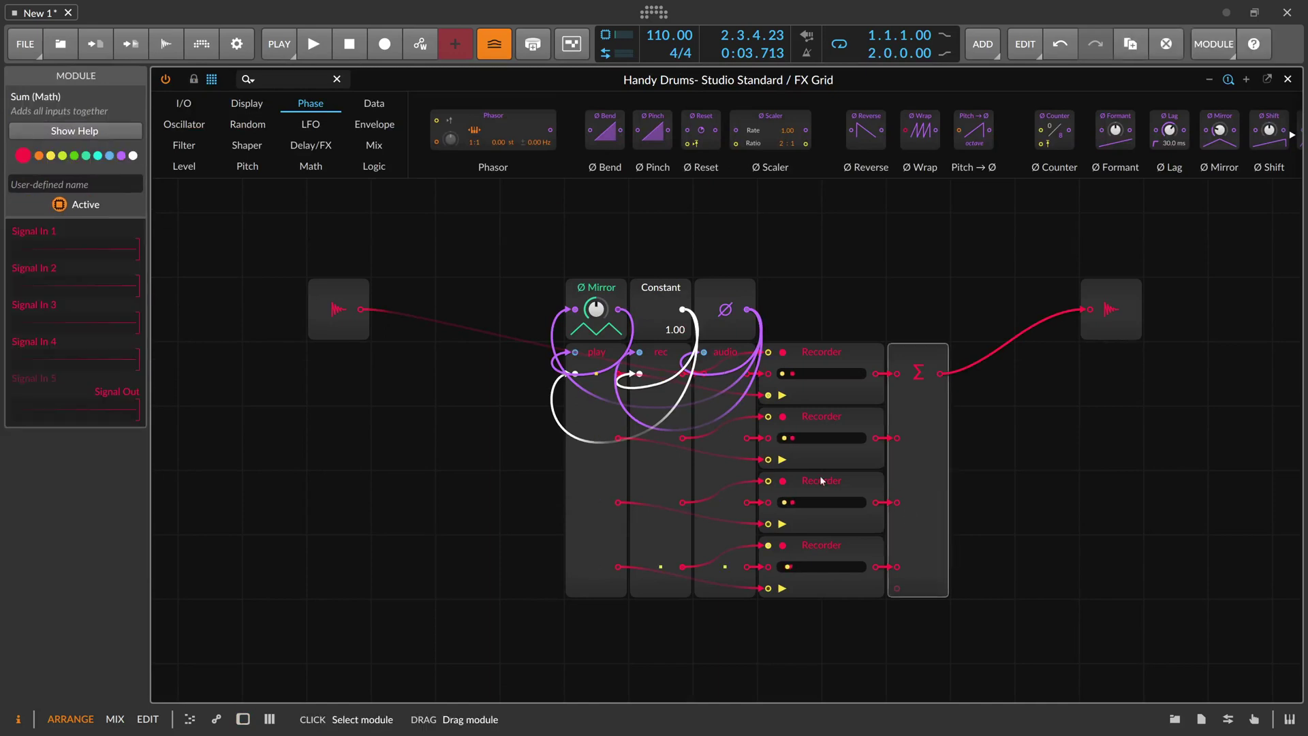
left_click_drag(504, 441, 400, 393)
scroll(427, 386, "down", 1)
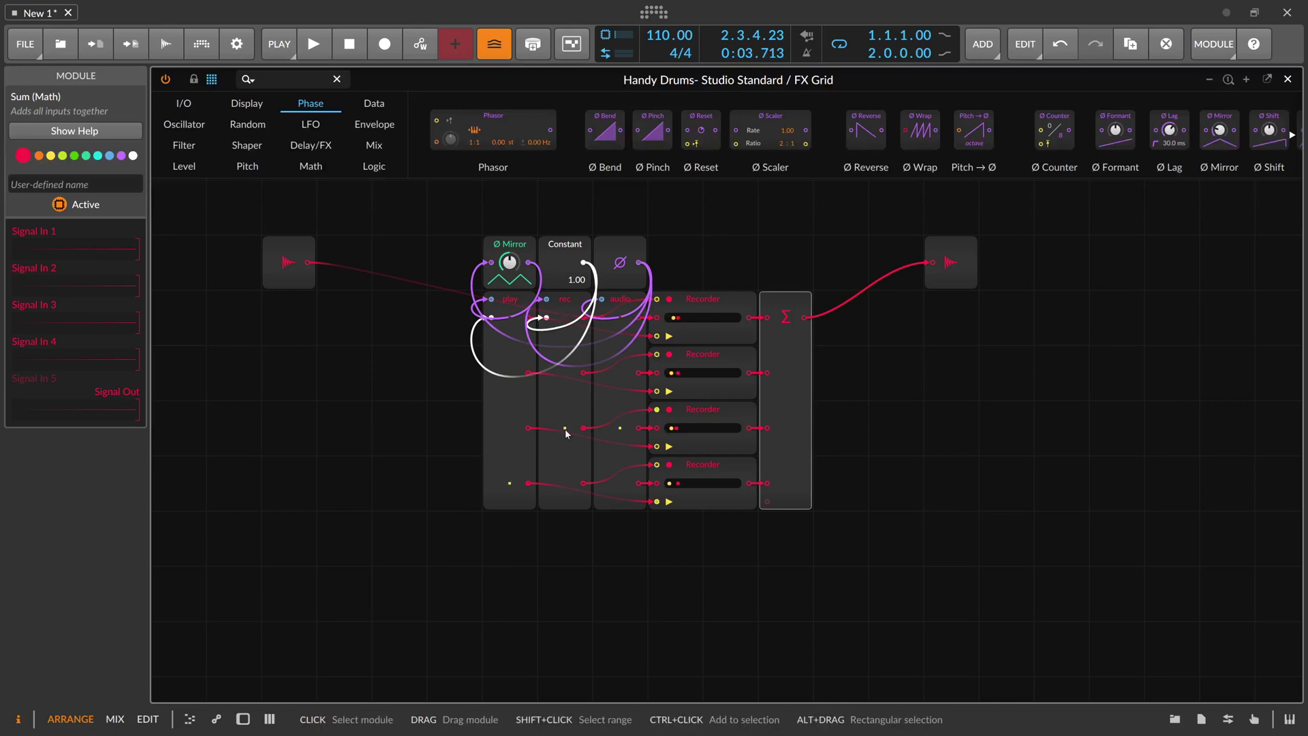
left_click(519, 424)
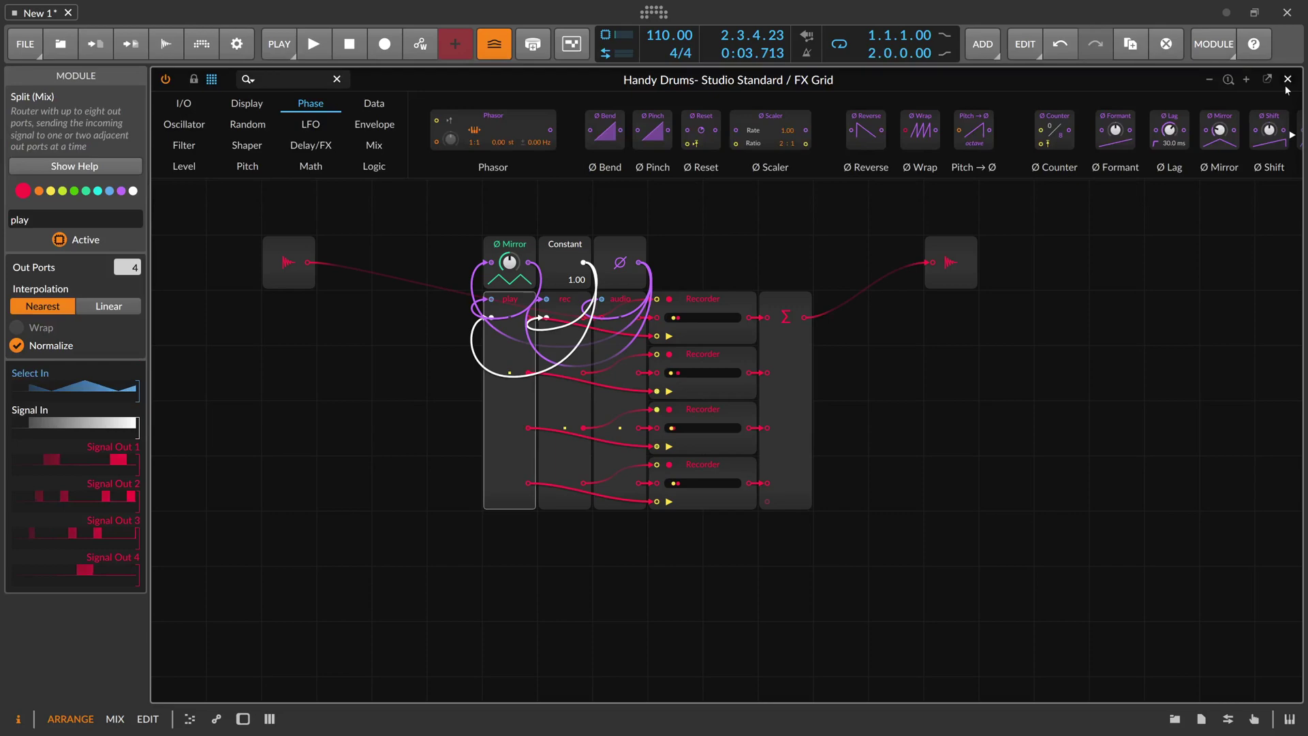
Open the Scene 1 drum clip and mark its notes from 1.1.1 to 1.1.3 and from 1.1.3 to 1.2.1.
key("Escape")
double_click(424, 120)
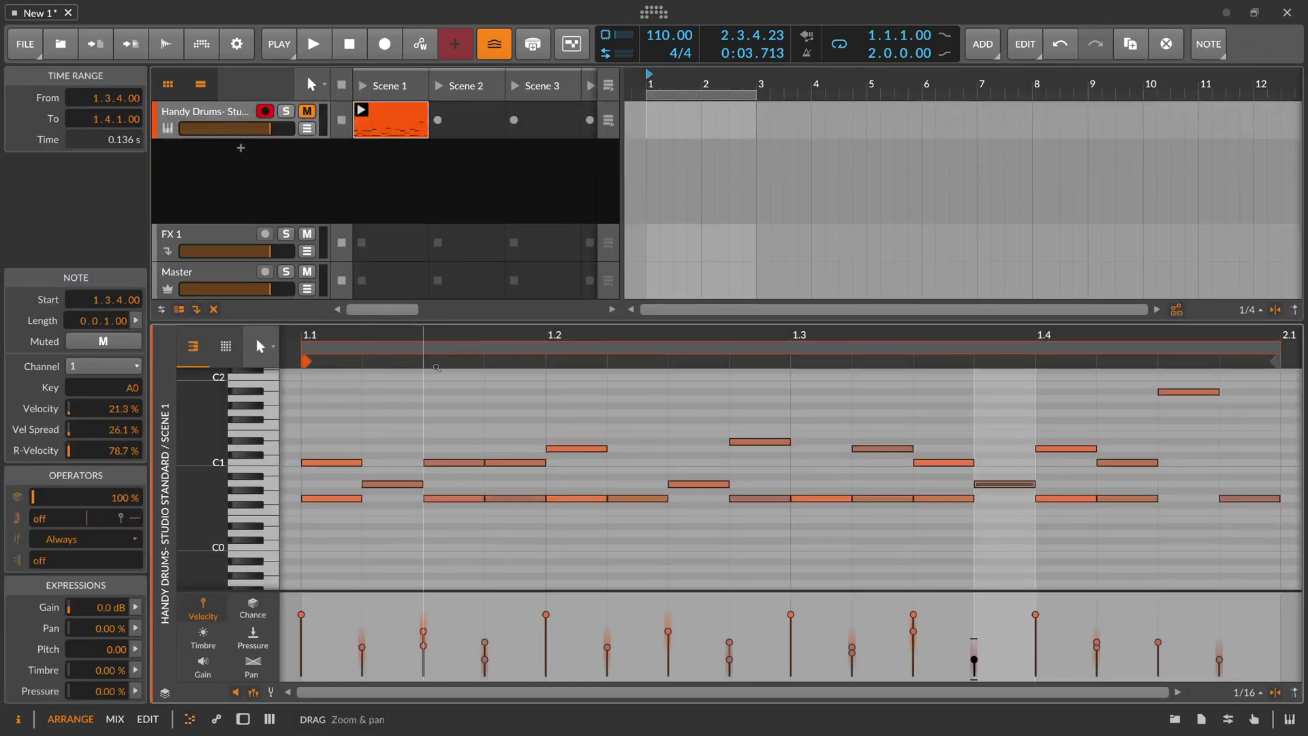
left_click_drag(317, 423, 420, 537)
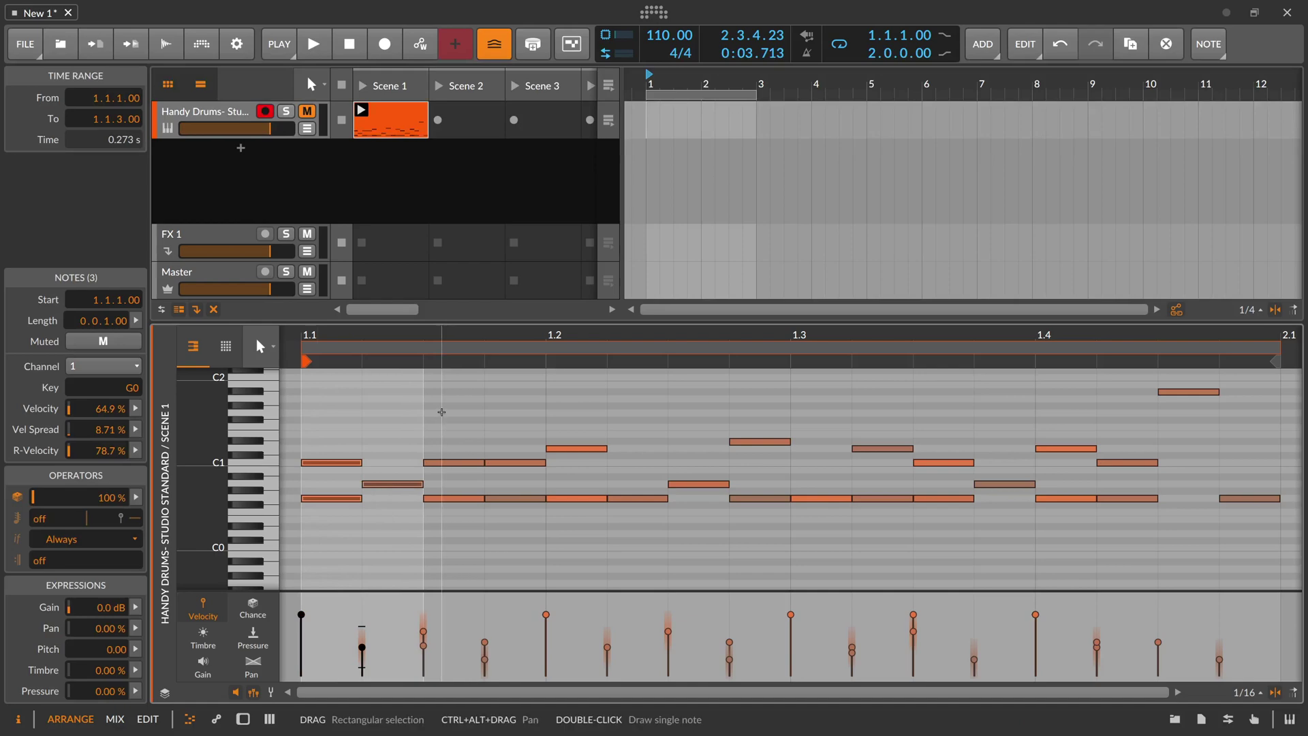
left_click_drag(441, 411, 507, 519)
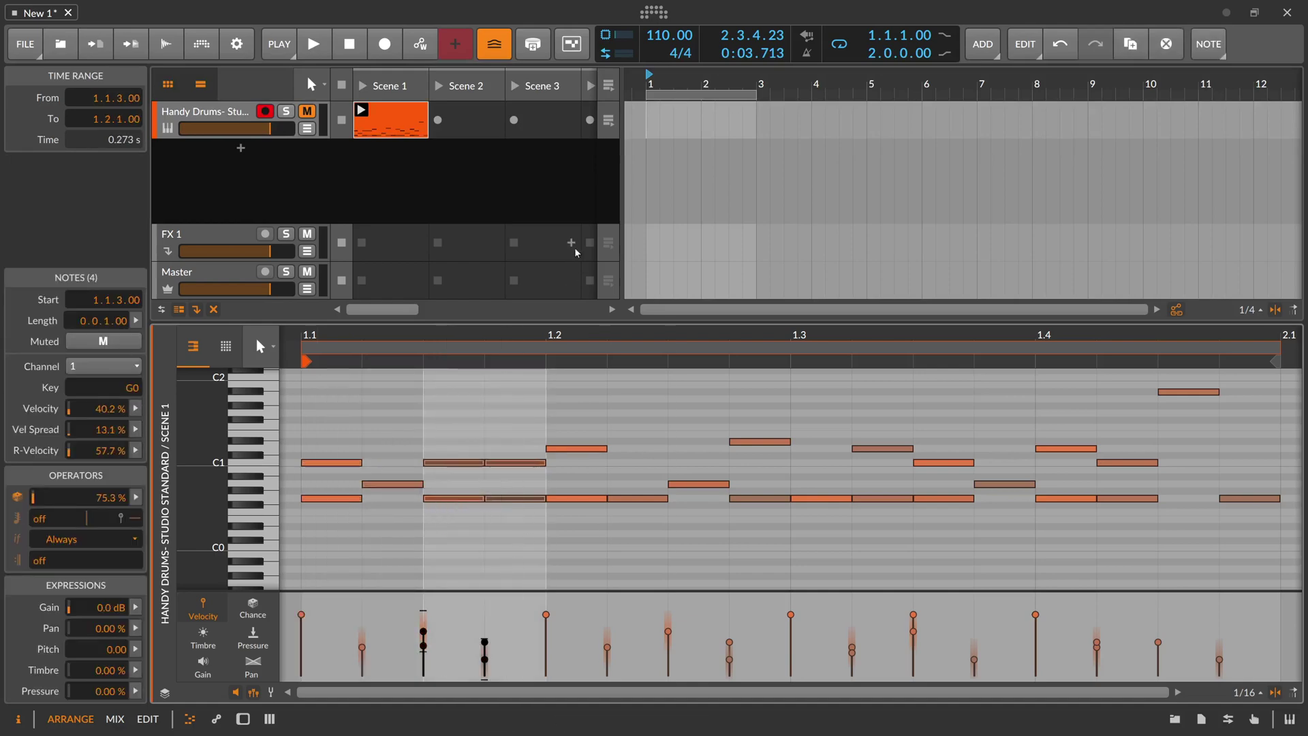
Reopen the FX Grid at full height and duplicate the fourth Recorder four times, stacking the copies below it.
double_click(247, 117)
left_click(577, 566)
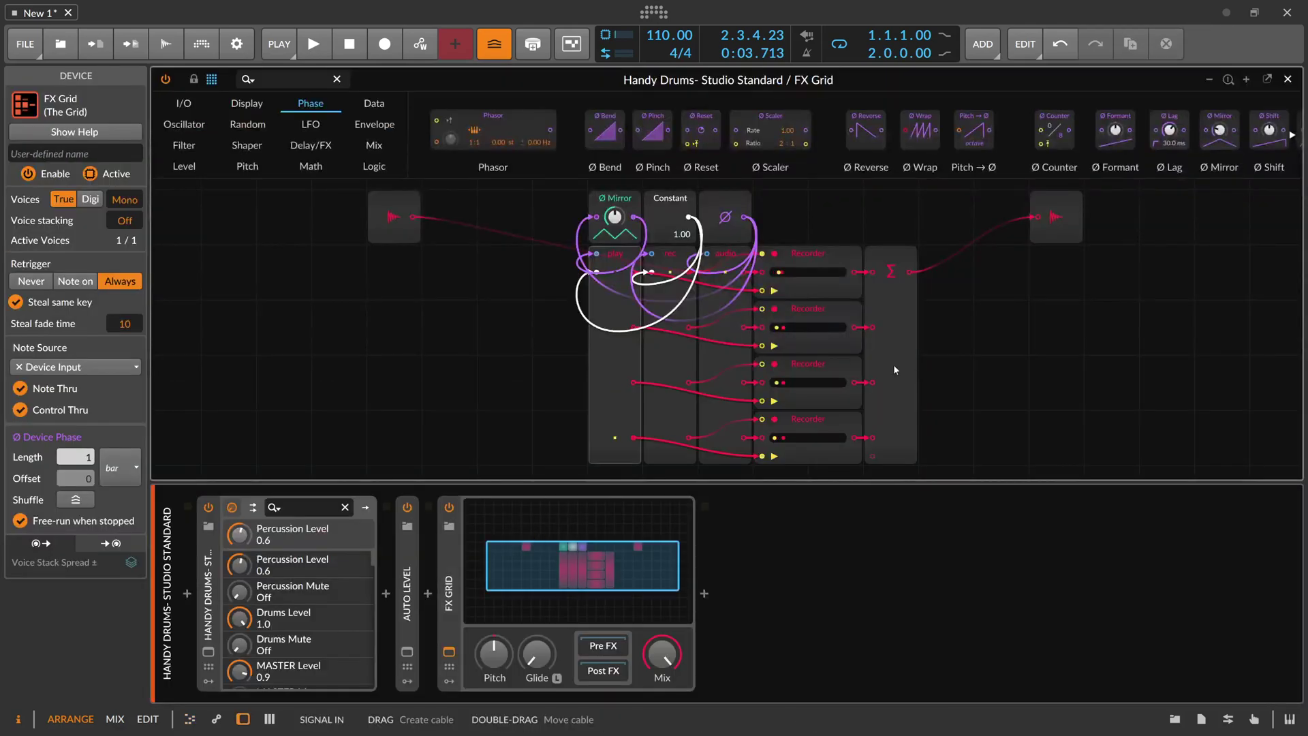
left_click(876, 357)
left_click(242, 718)
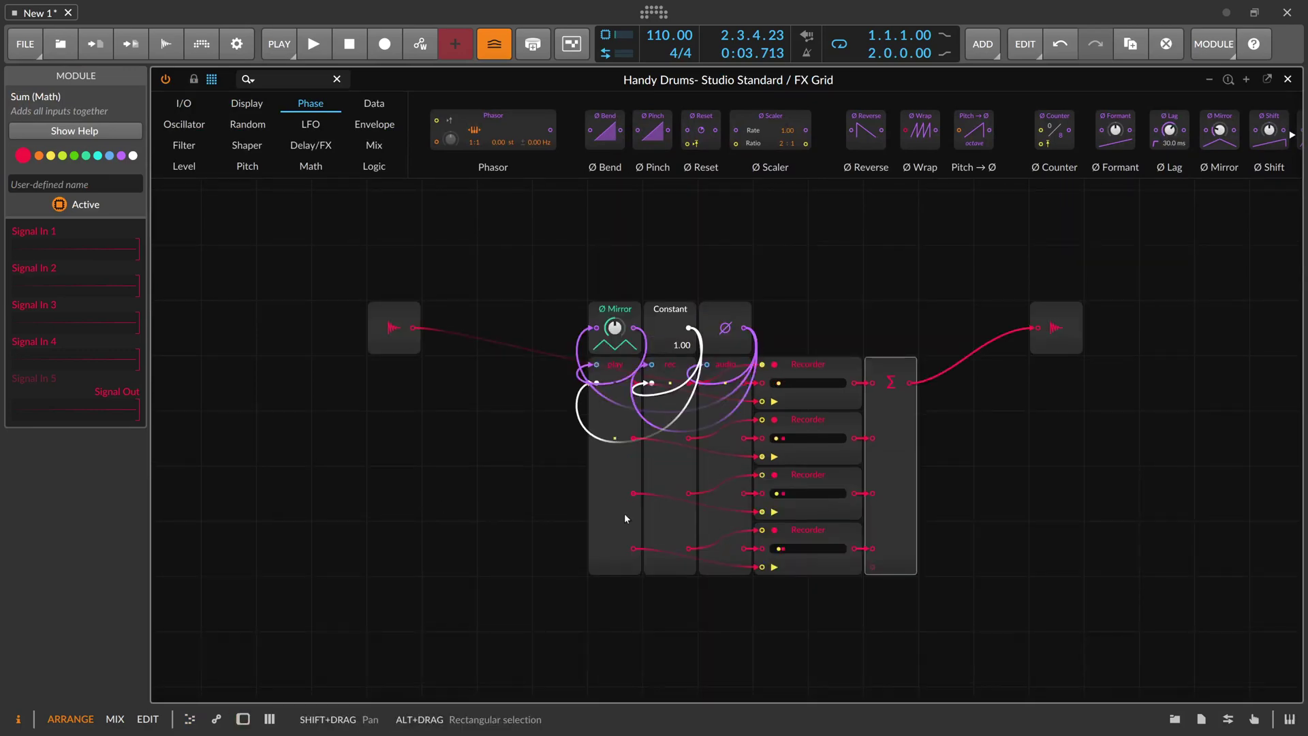
left_click(803, 534)
key("ctrl+d")
scroll(784, 515, "down", 3)
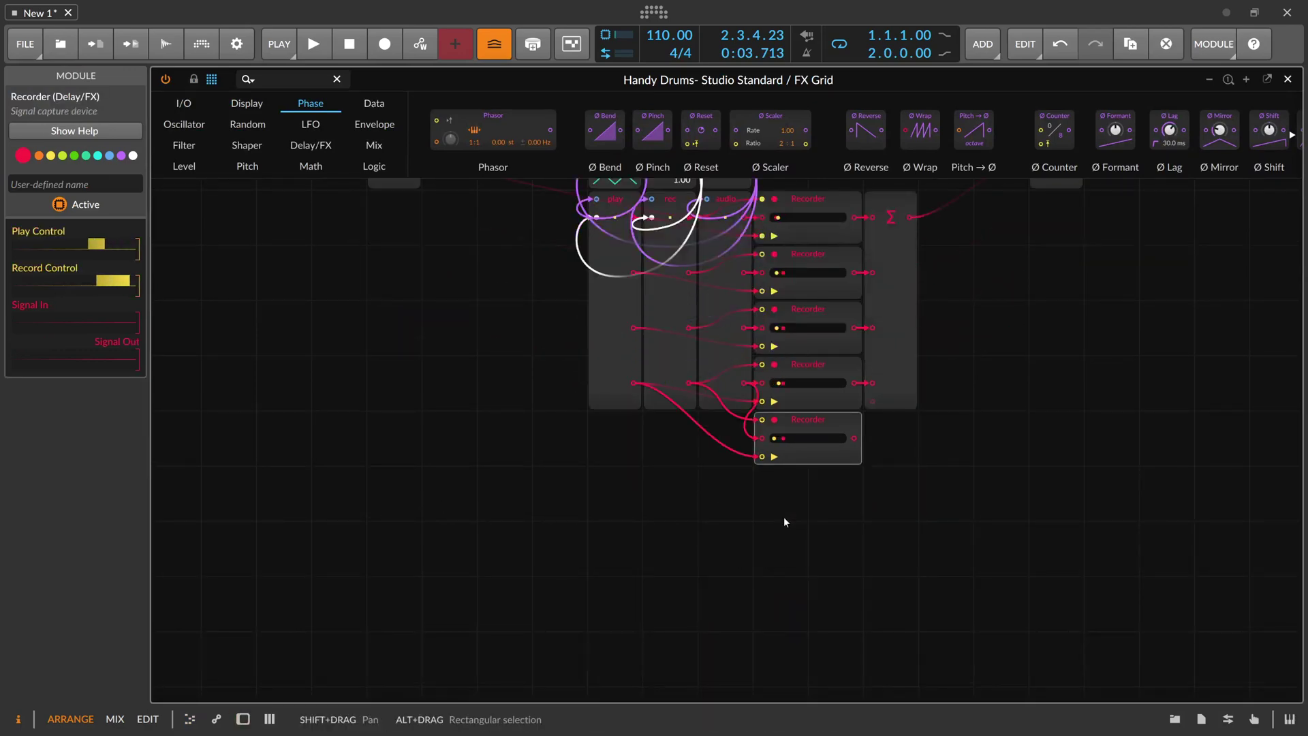
key("ctrl+d")
key("ctrl+d")
key("ctrl+d")
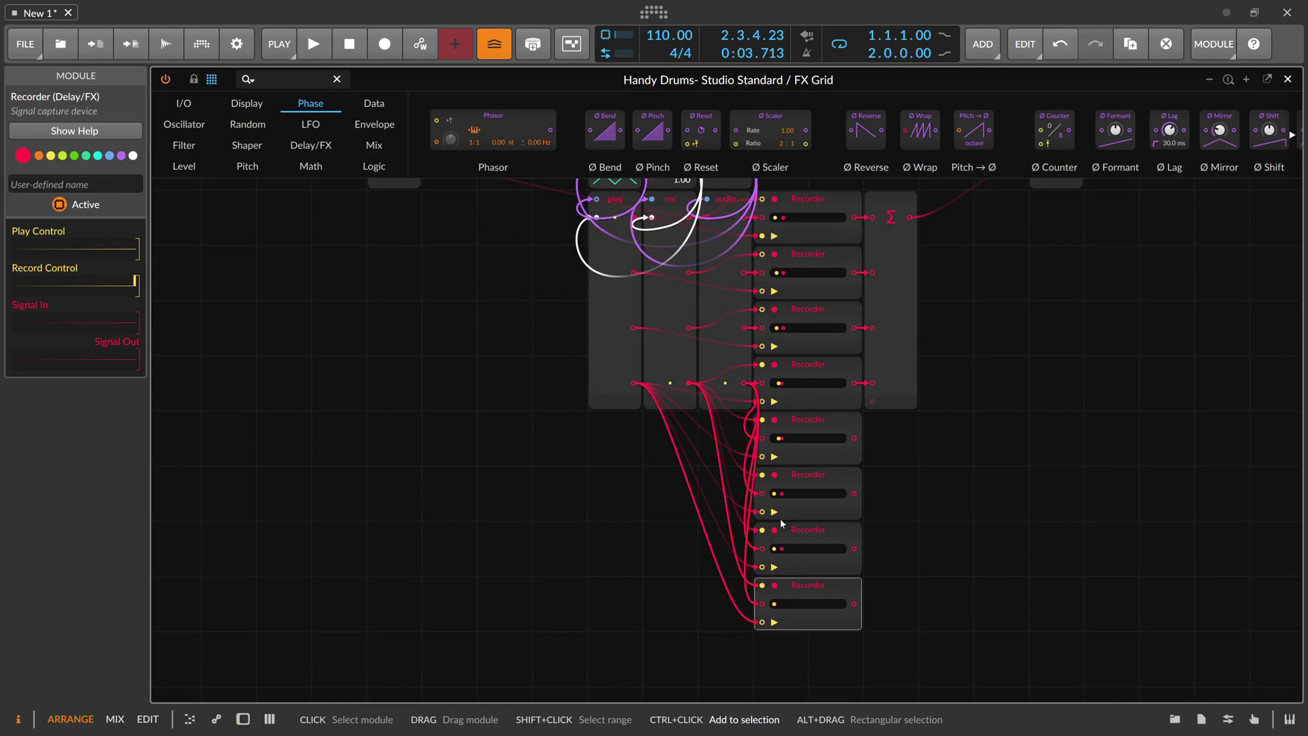
Connect the outputs of the four new Recorders to Sum inputs 5 through 8.
left_click(874, 409)
left_click_drag(868, 422, 872, 402)
left_click_drag(855, 493, 872, 457)
left_click_drag(854, 548, 872, 511)
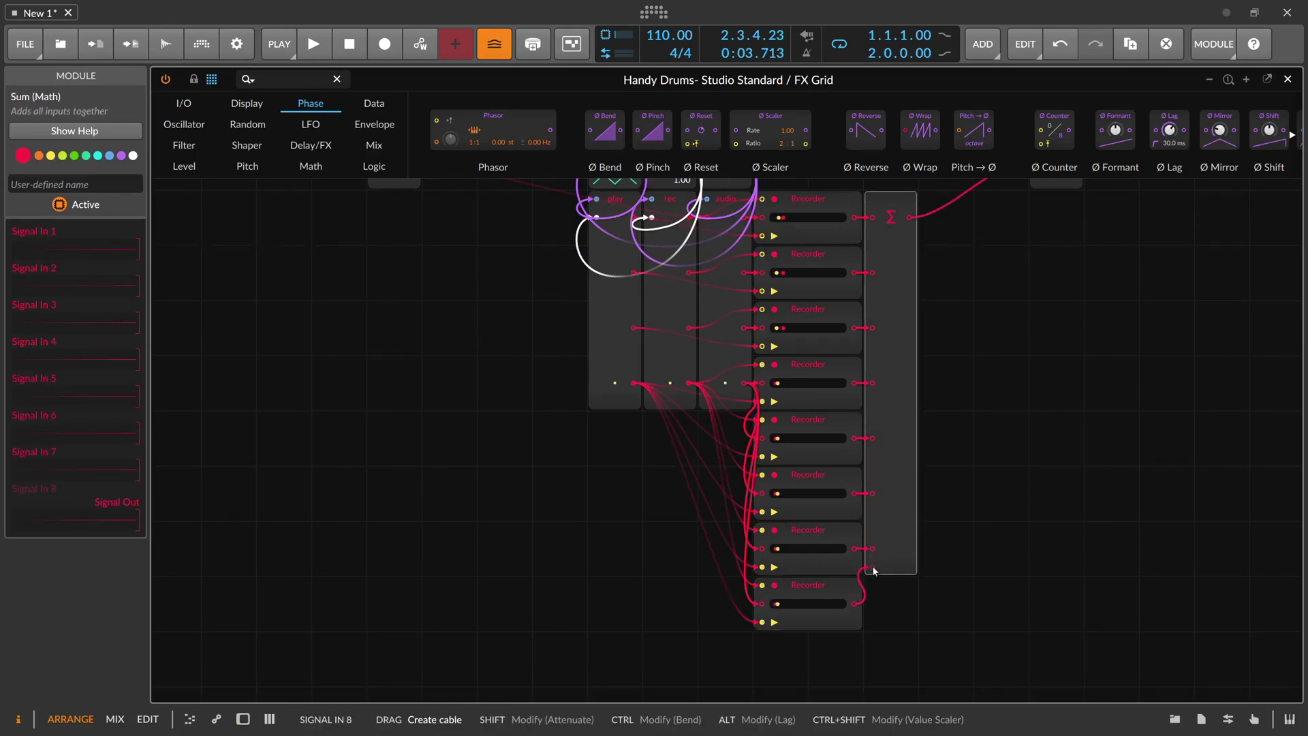
left_click_drag(854, 604, 872, 598)
Set the Out Ports of the audio, rec and play Splits to 8 each.
left_click(737, 409)
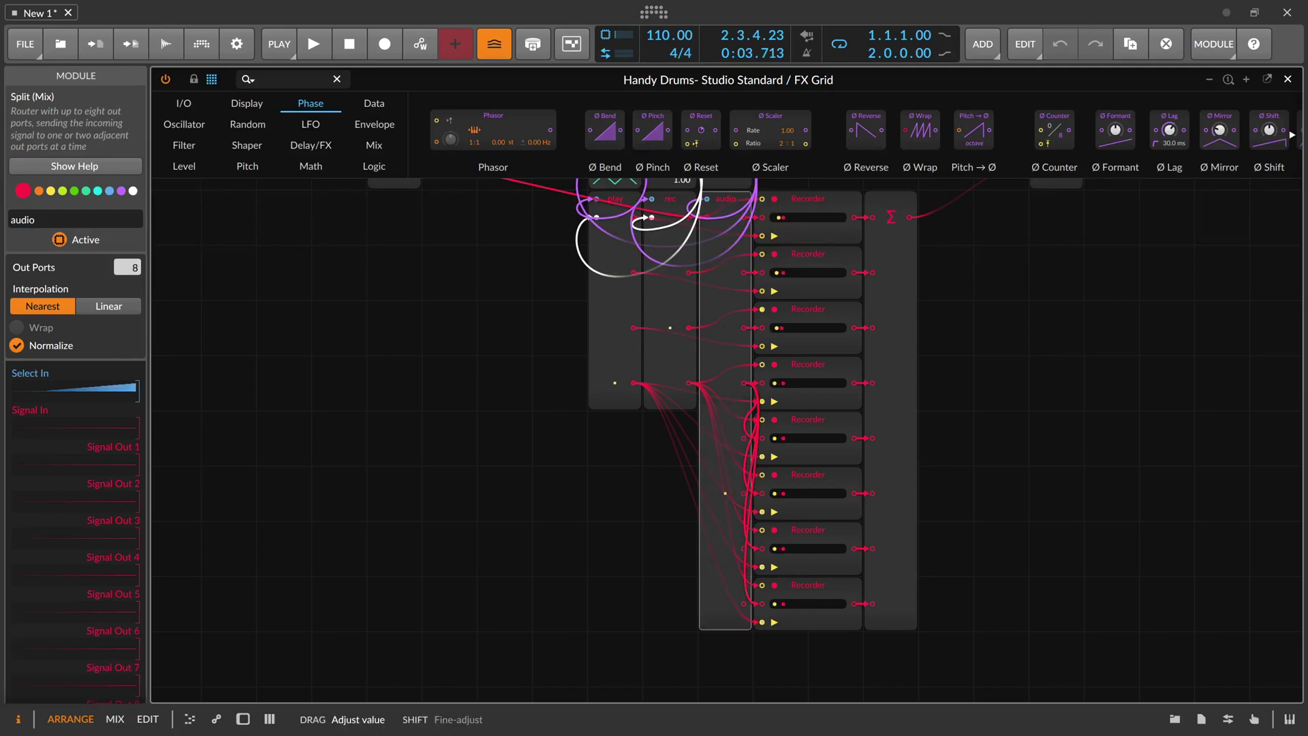
left_click(674, 327)
left_click_drag(134, 271, 134, 225)
left_click(606, 351)
left_click_drag(134, 272, 134, 252)
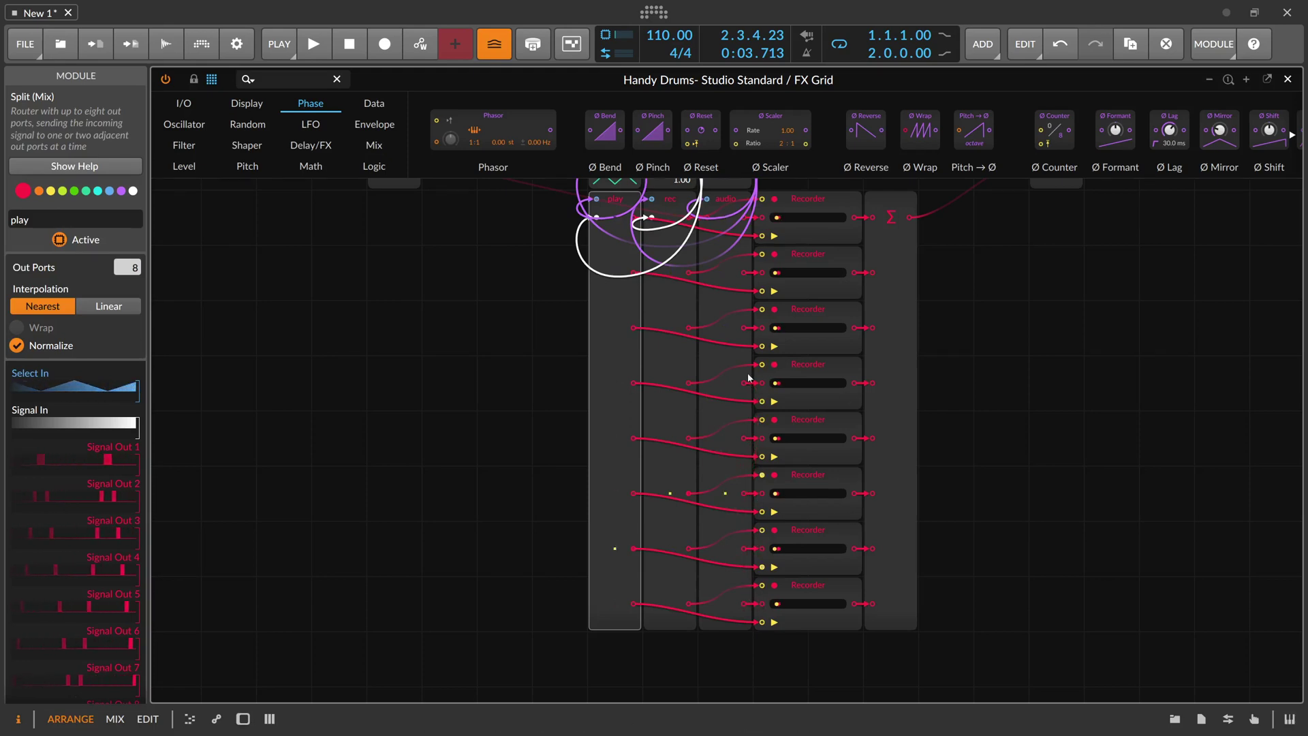
Play the drum clip through the expanded patch and examine how the eight Recorders record and play back in the FX Grid.
left_click_drag(534, 315, 474, 345)
scroll(474, 346, "down", 1)
left_click_drag(382, 348, 345, 363)
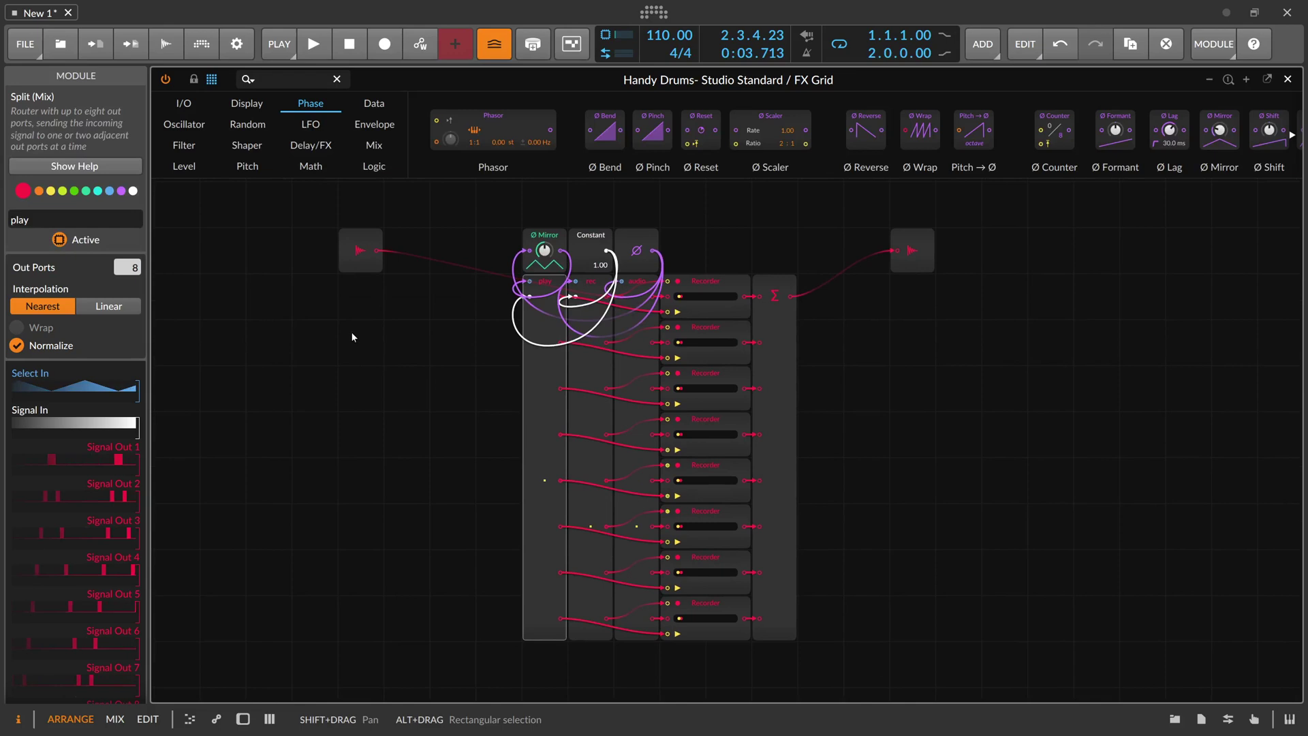
left_click(1288, 80)
left_click(306, 112)
key("space")
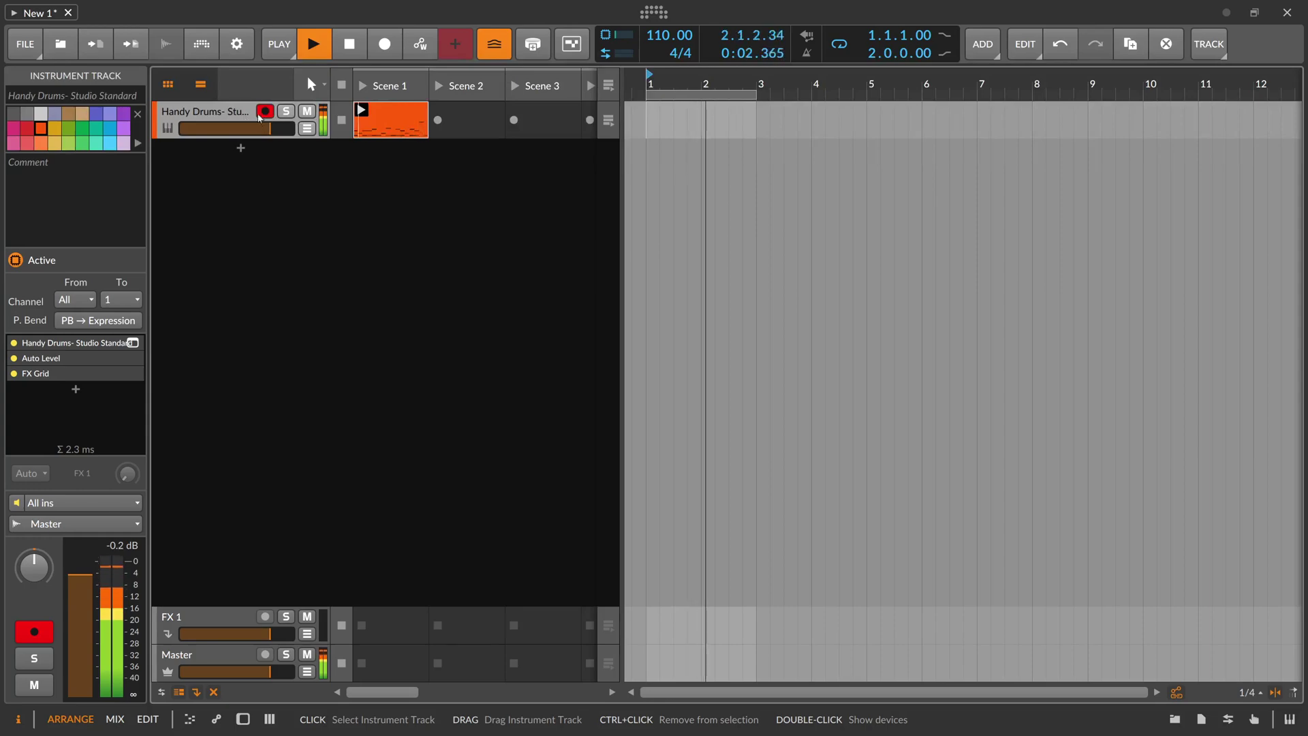
double_click(265, 123)
left_click(546, 543)
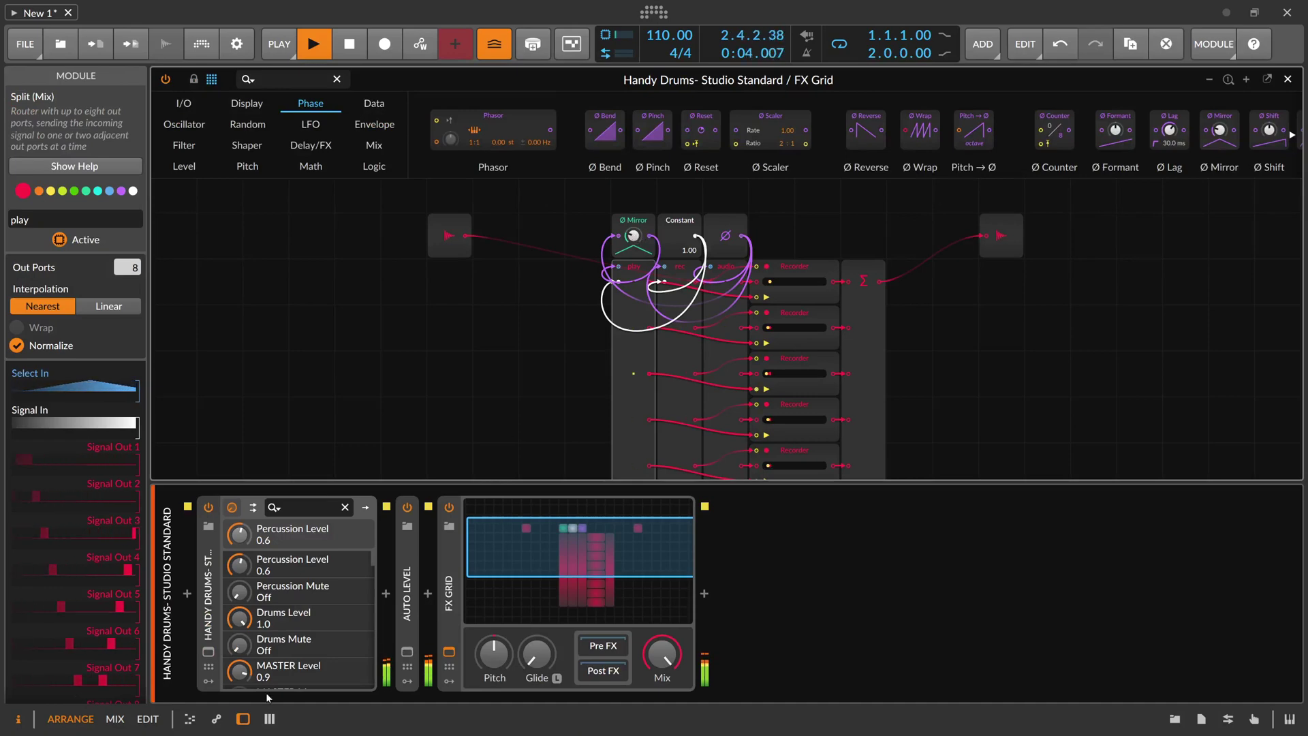
left_click(242, 719)
left_click_drag(471, 464, 408, 358)
scroll(408, 357, "down", 1)
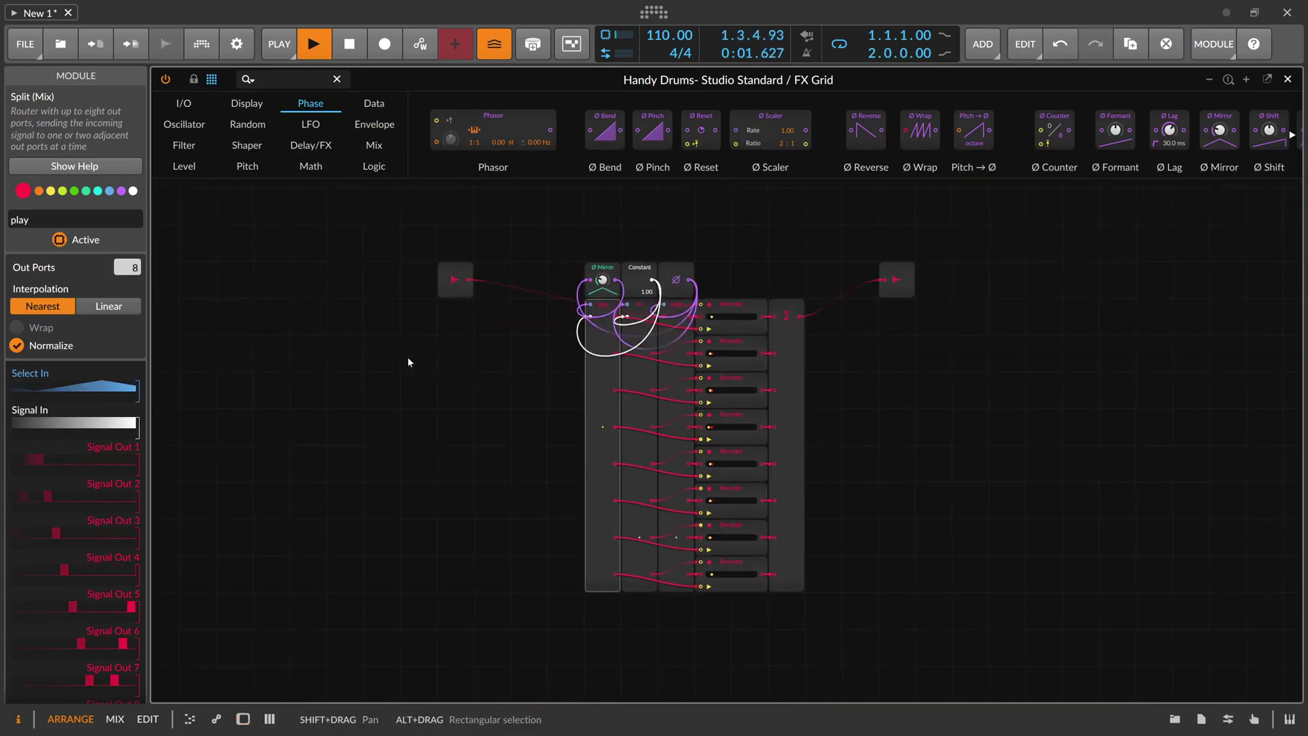
left_click(1287, 79)
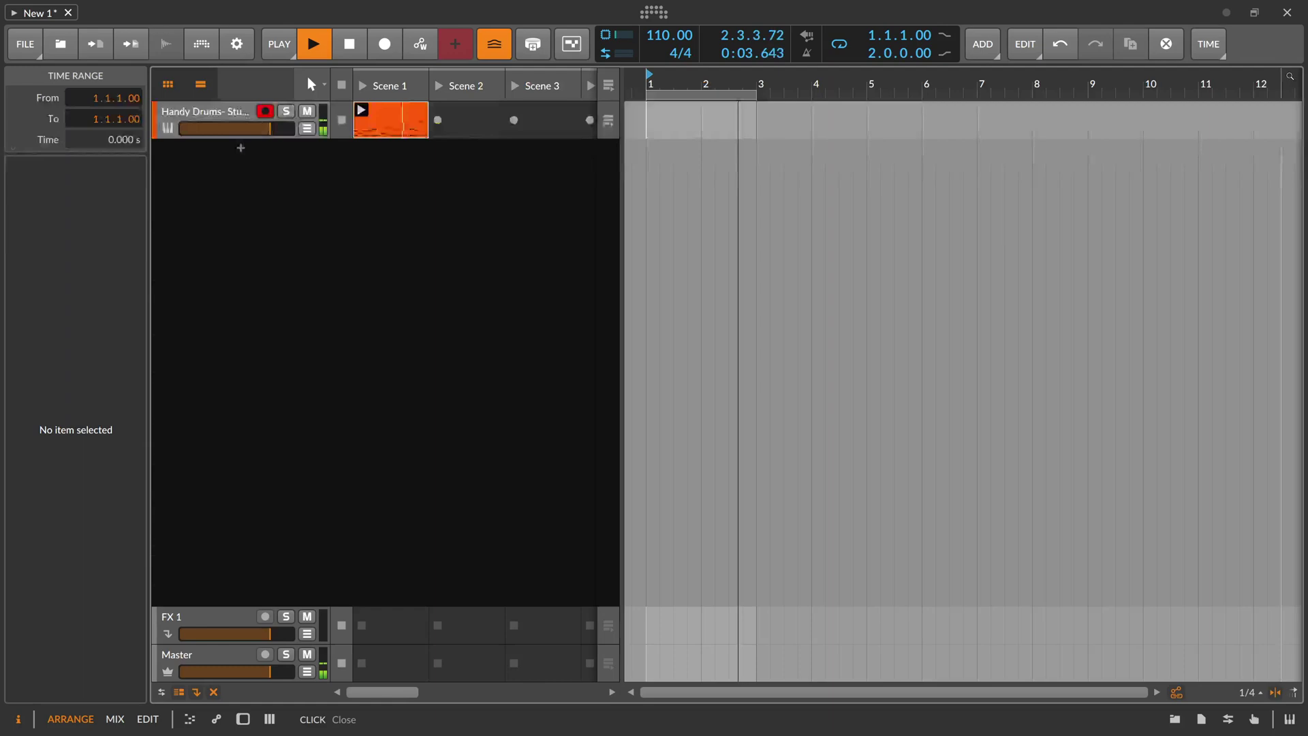
Show the drum track's devices, turn the FX Grid's Mix fully down, and stop playback.
double_click(243, 121)
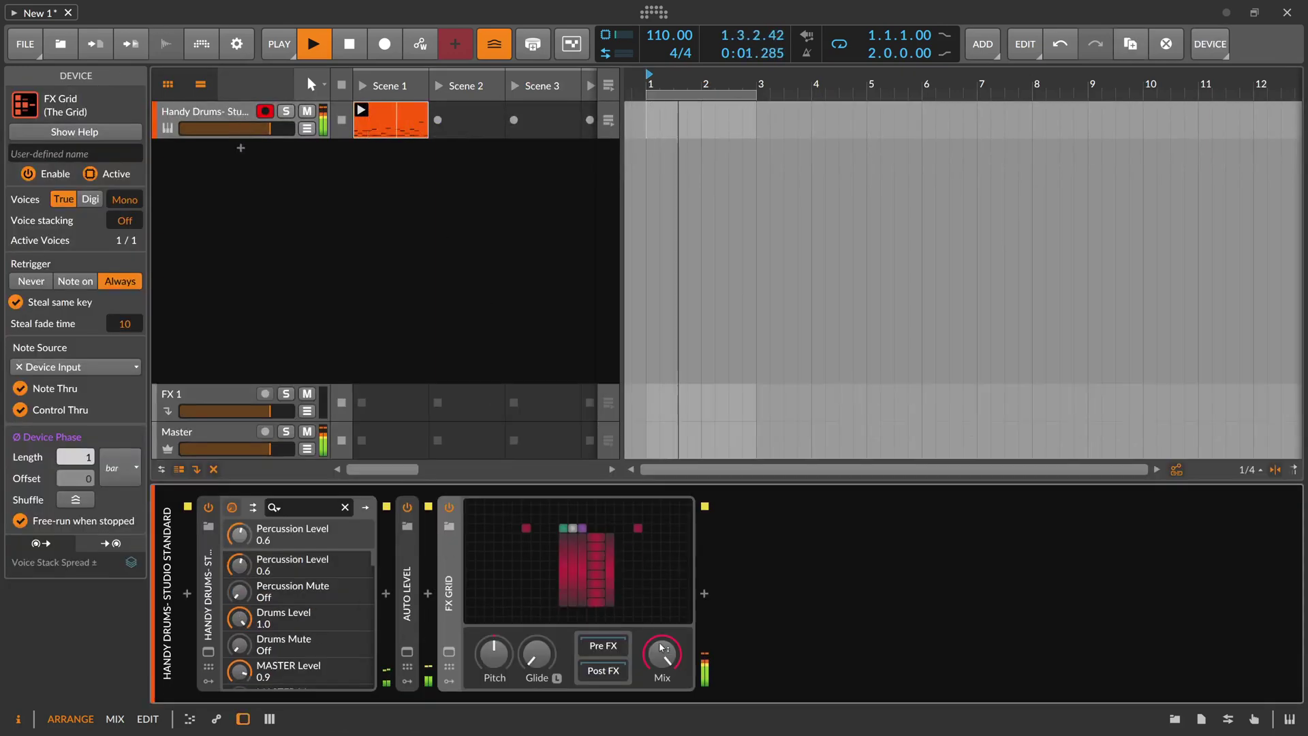
mouse_move(657, 647)
left_mouse_down()
mouse_move(664, 655)
mouse_move(665, 599)
mouse_move(664, 655)
left_mouse_up()
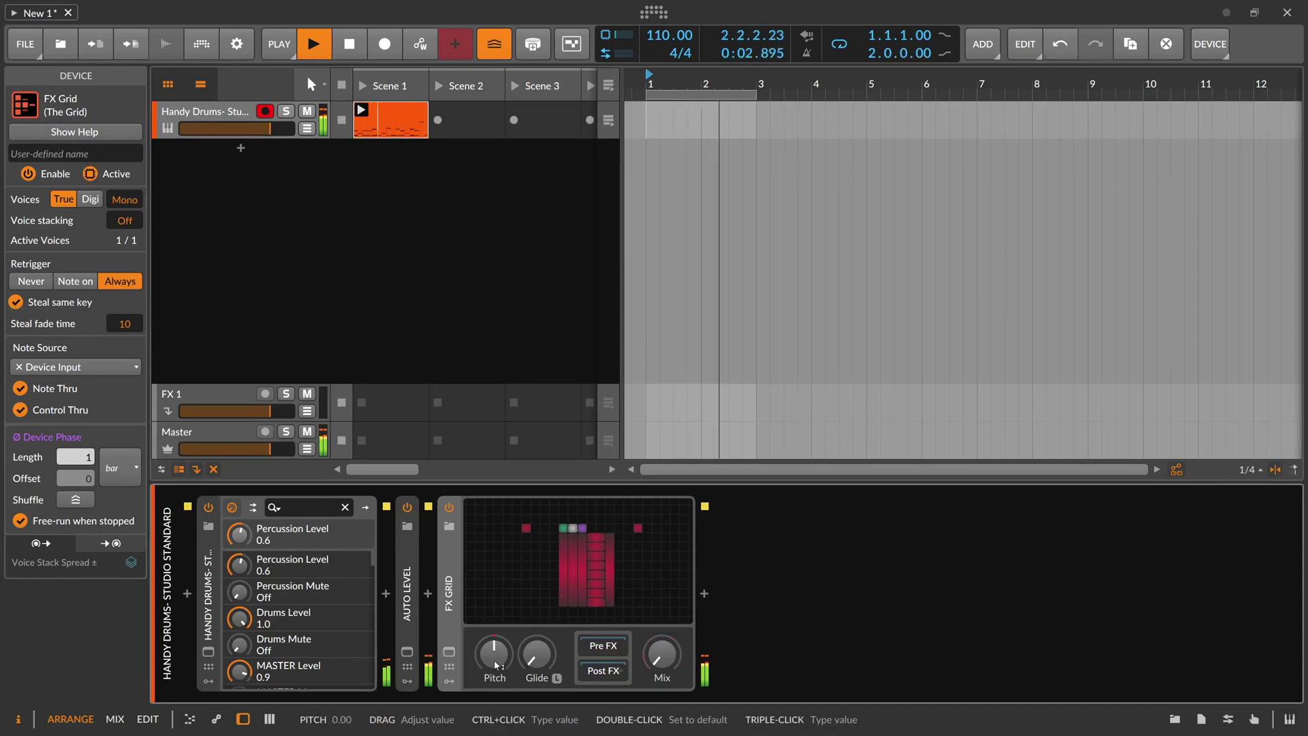
key("space")
Add a Steps modulator to the FX Grid, flatten its 16 steps to zero, and set its timebase to eighth notes.
left_click(449, 681)
left_click(476, 529)
type("step")
key("Return")
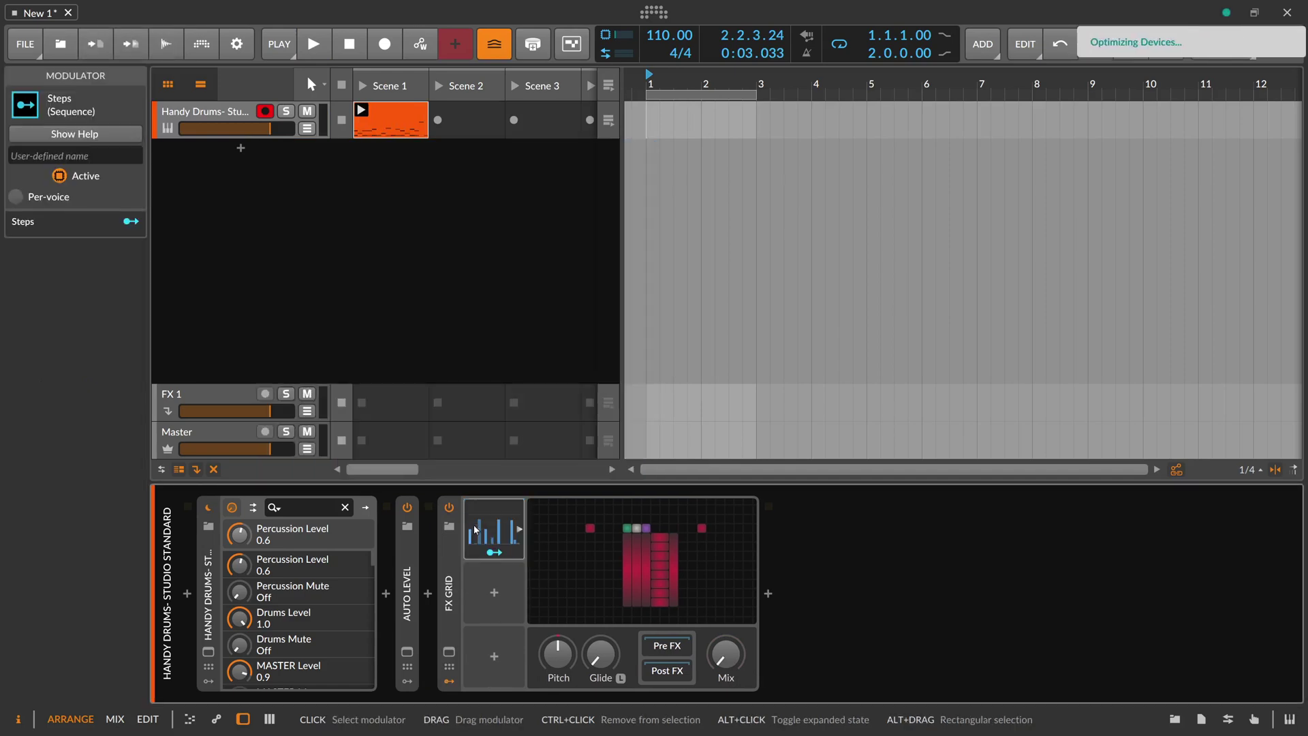
mouse_move(559, 581)
left_mouse_down()
mouse_move(811, 624)
mouse_move(913, 623)
left_mouse_up()
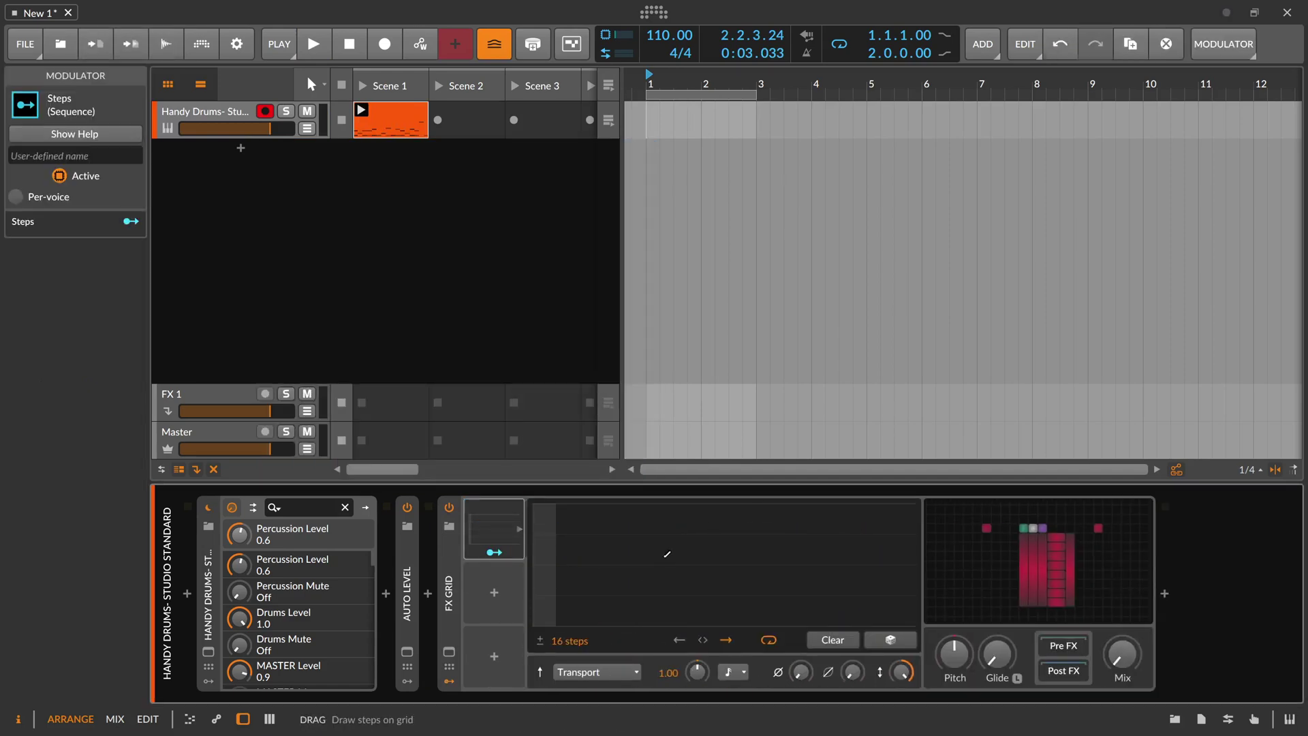
left_click(725, 671)
left_click(756, 395)
Raise the last two steps of the Steps modulator to full and map it to the FX Grid's Mix at 1.000.
mouse_move(908, 612)
left_mouse_down()
mouse_move(911, 481)
mouse_move(874, 481)
left_mouse_up()
left_click_drag(1122, 655, 1122, 613)
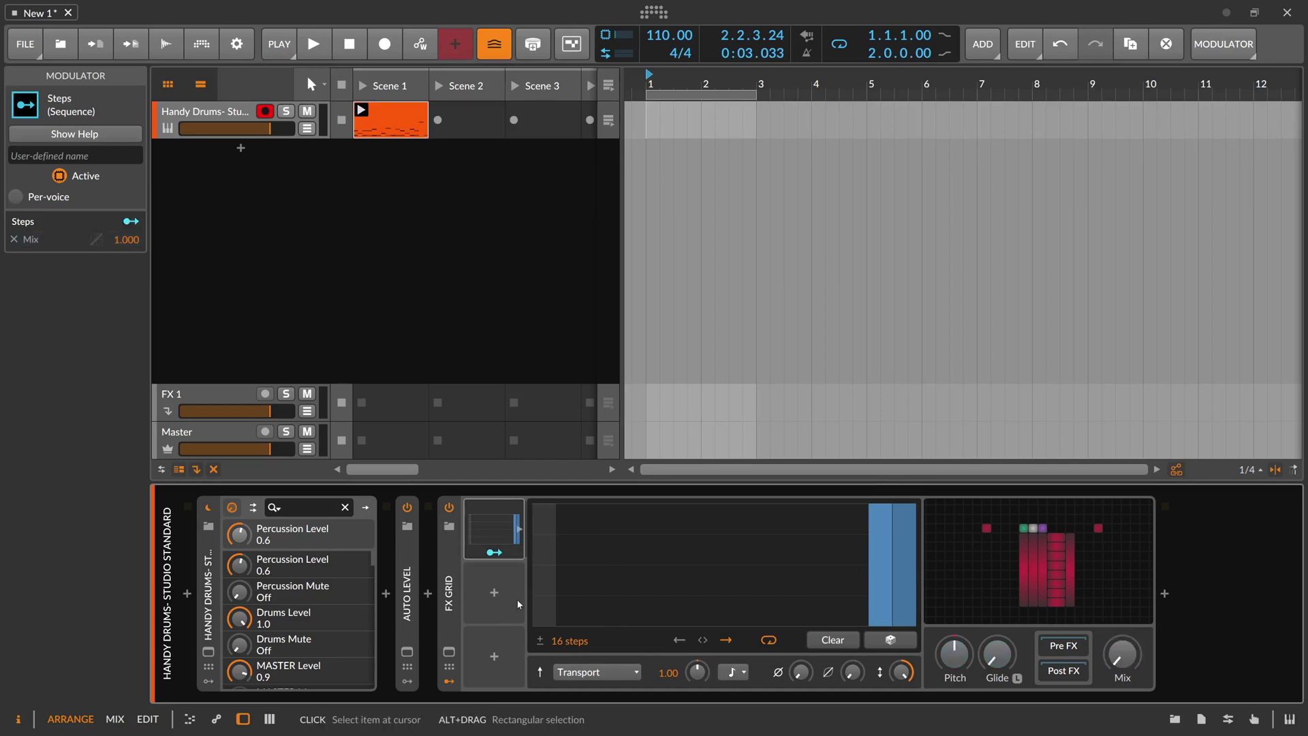
Extend the arranger loop region to 8 bars and, during playback, raise steps 13 and 14 of the Steps modulator to full.
key("space")
left_click_drag(757, 96, 1073, 124)
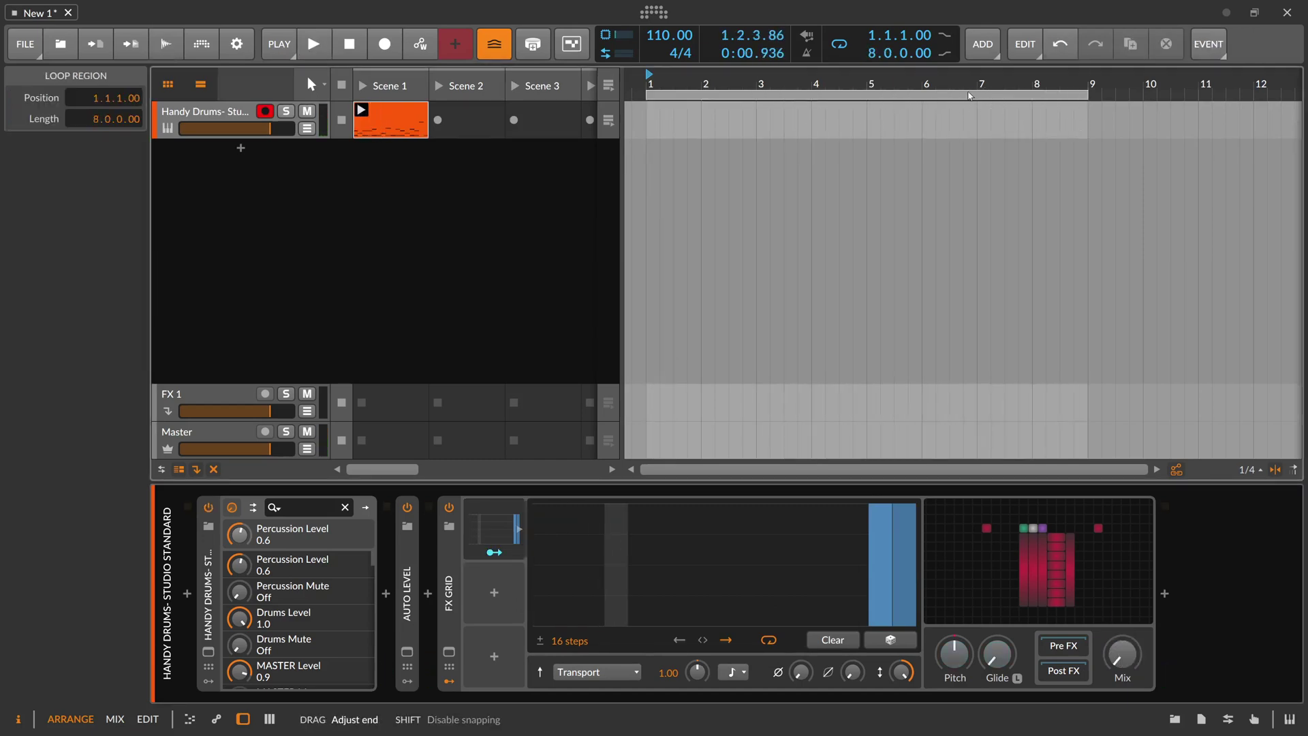
left_click_drag(949, 81, 680, 205)
key("space")
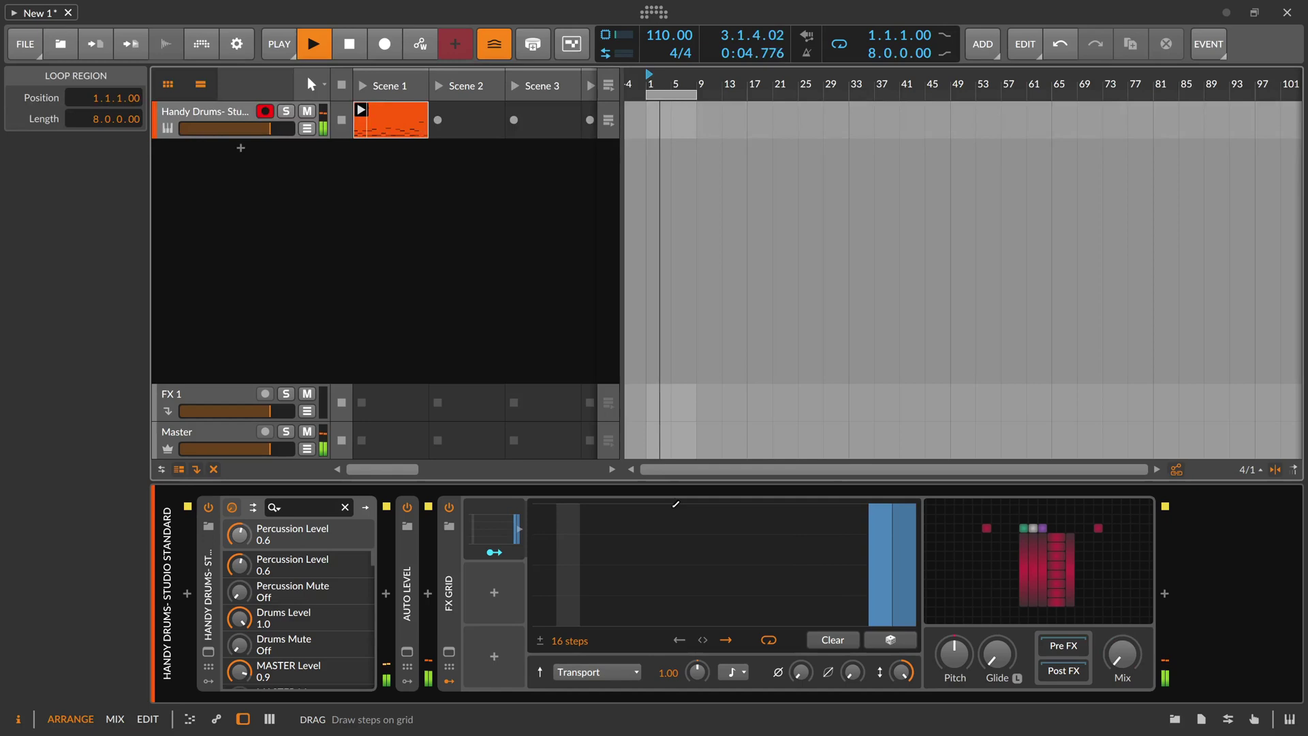
left_click(864, 504)
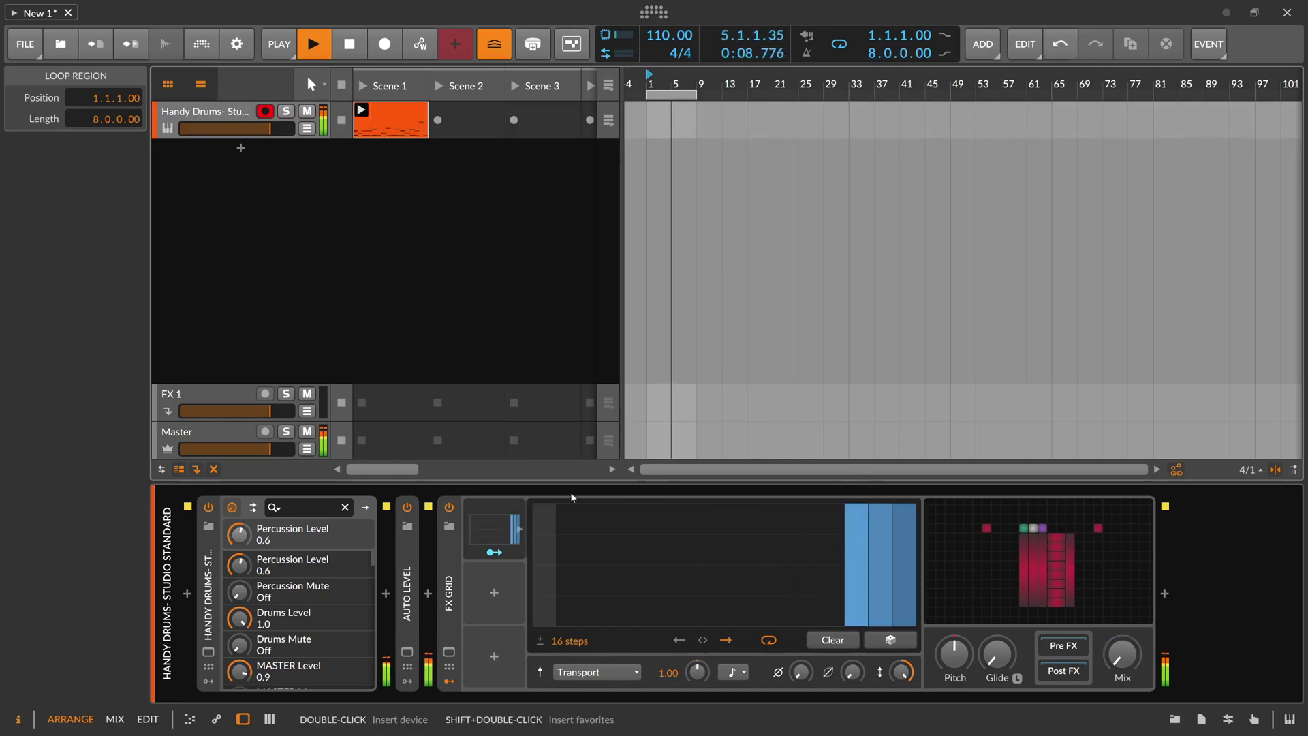
left_click(832, 518)
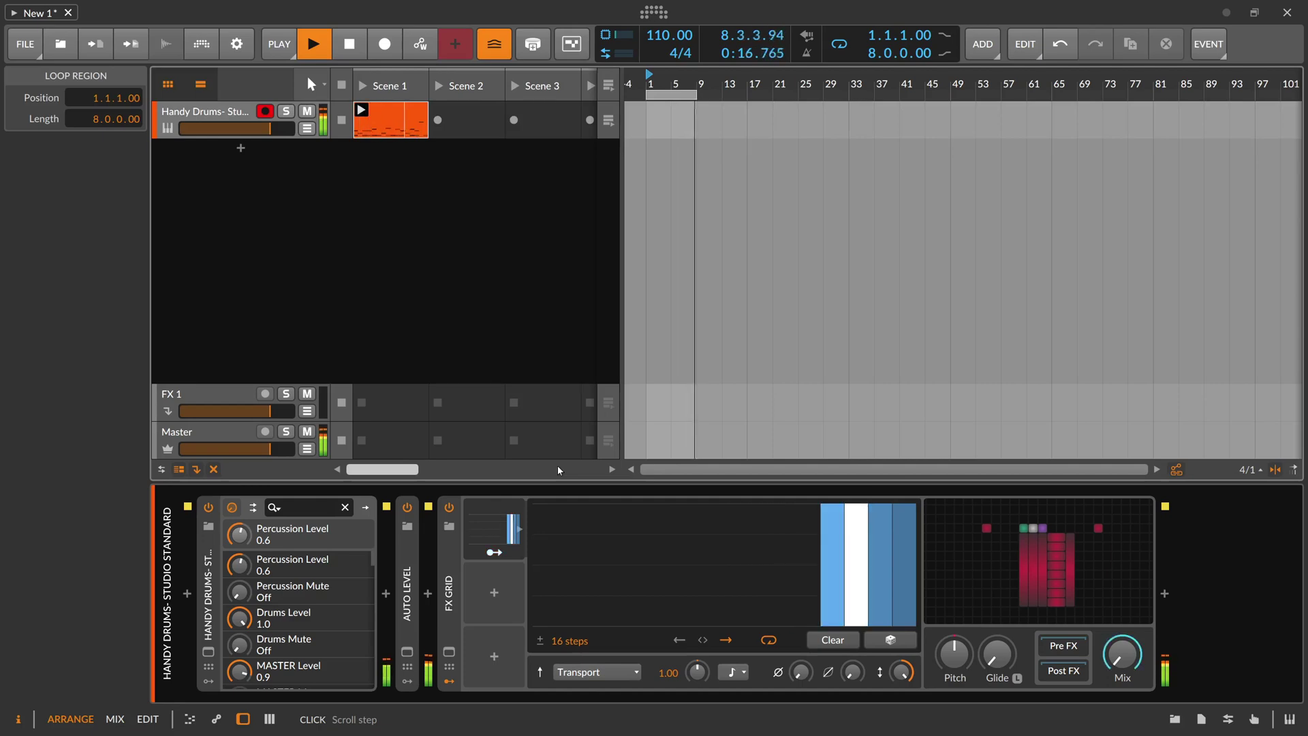
Open the FX Grid, try Ø Mirror amounts such as +36.00 and +24.00 st, return it to +12.00 st, and stop playback.
left_click(982, 557)
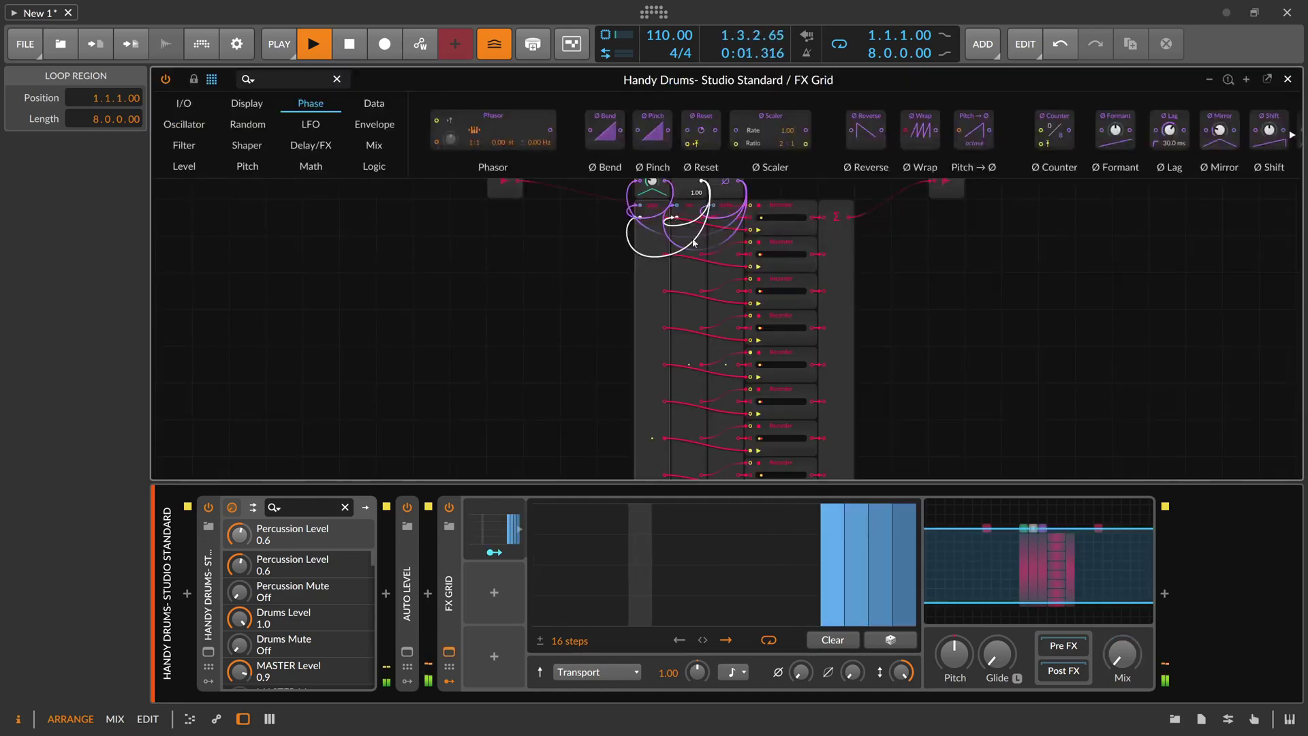
left_click(671, 218)
left_click_drag(671, 218, 670, 209)
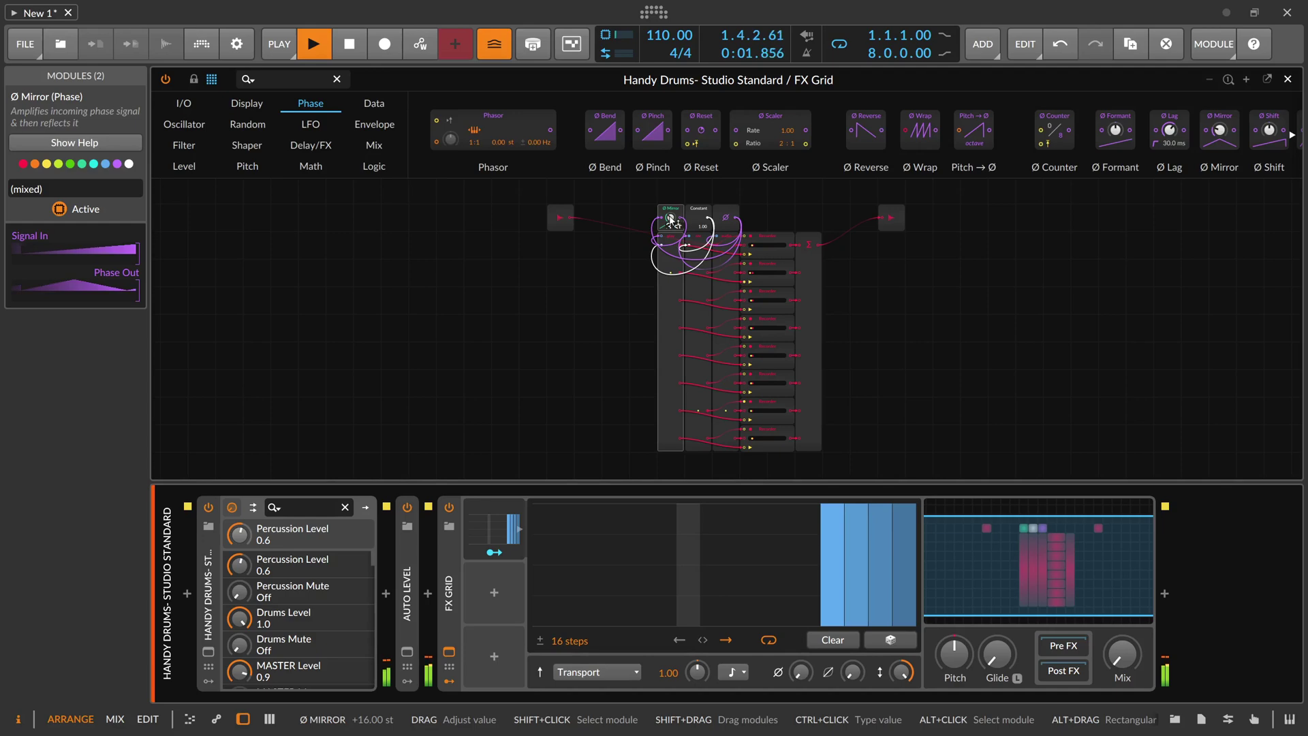
left_click_drag(670, 220, 671, 179)
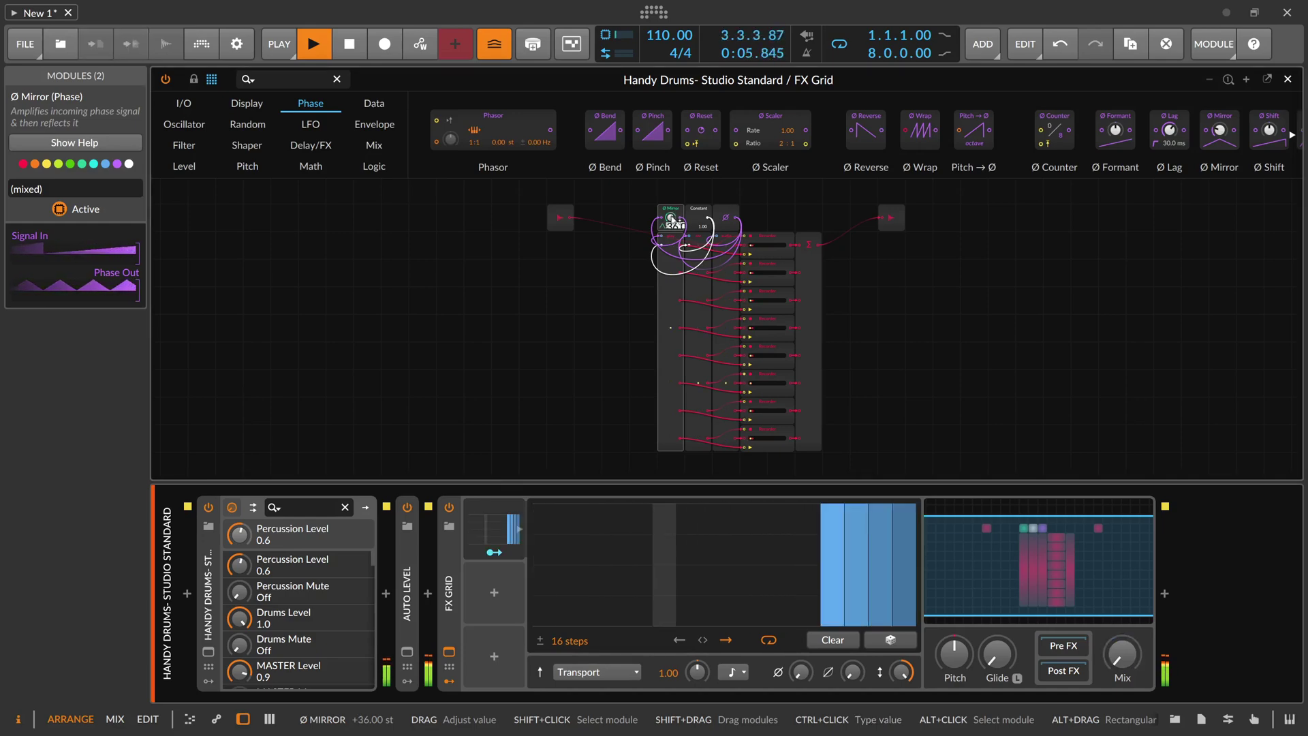
scroll(671, 219, "down", 6)
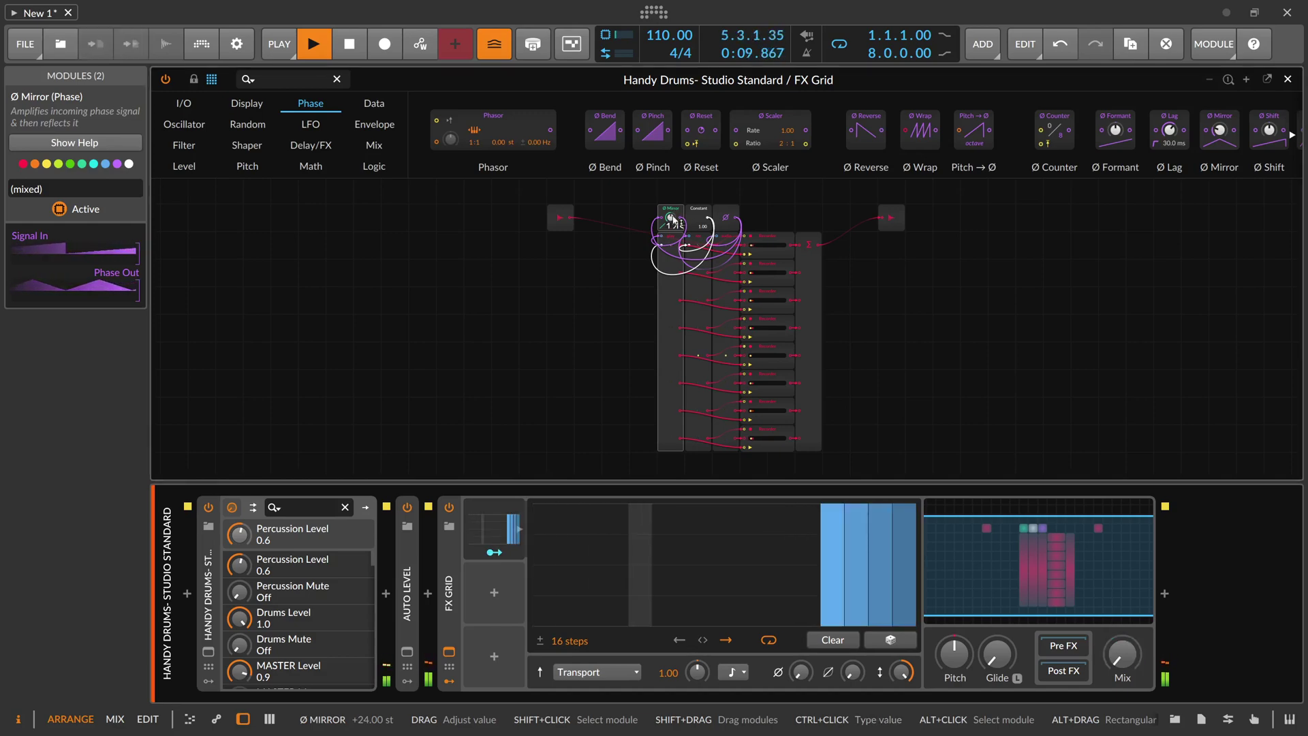
scroll(672, 219, "down", 6)
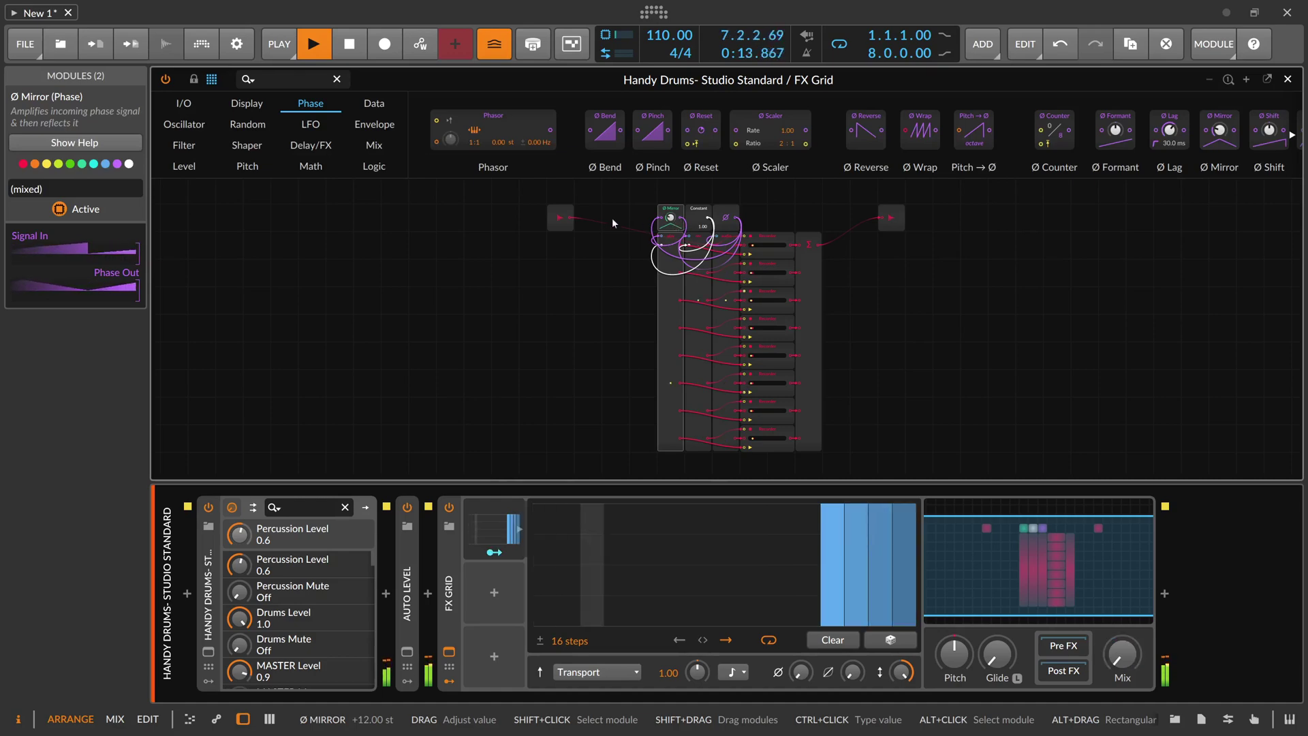
scroll(615, 256, "up", 3)
left_click_drag(590, 263, 480, 294)
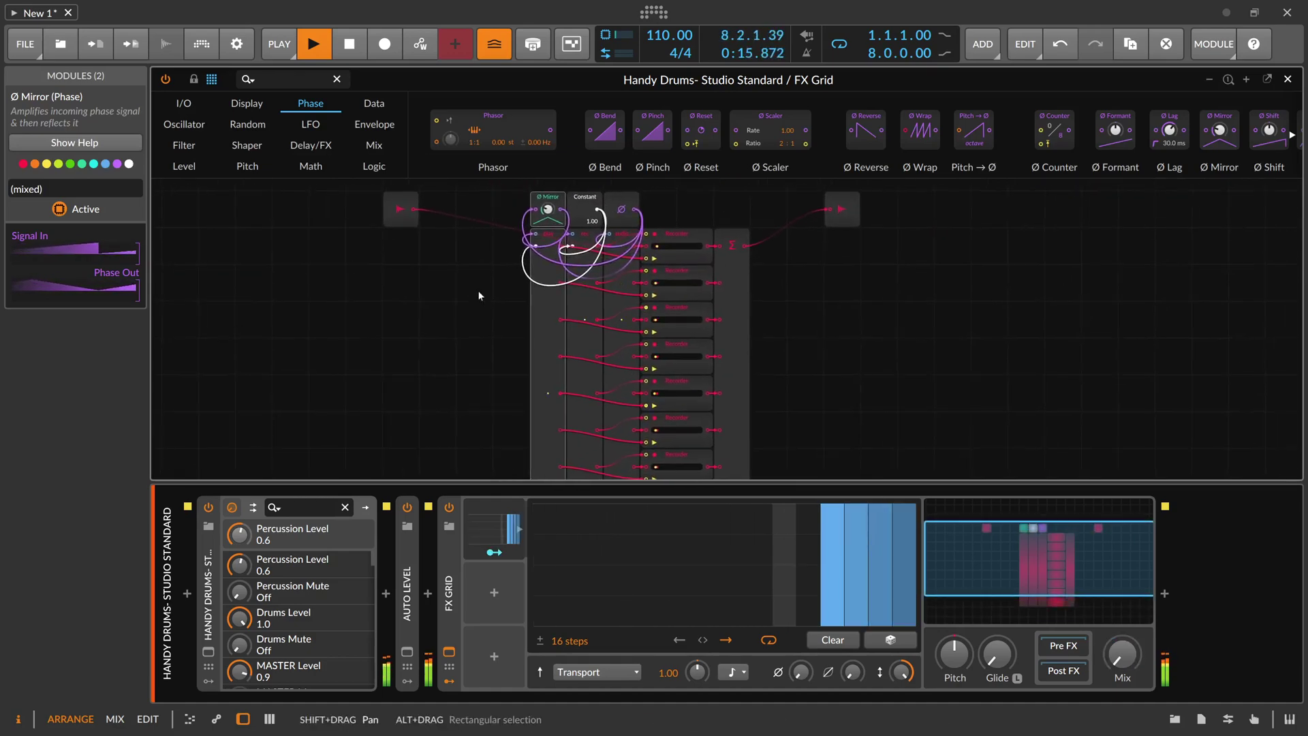
scroll(479, 292, "down", 2)
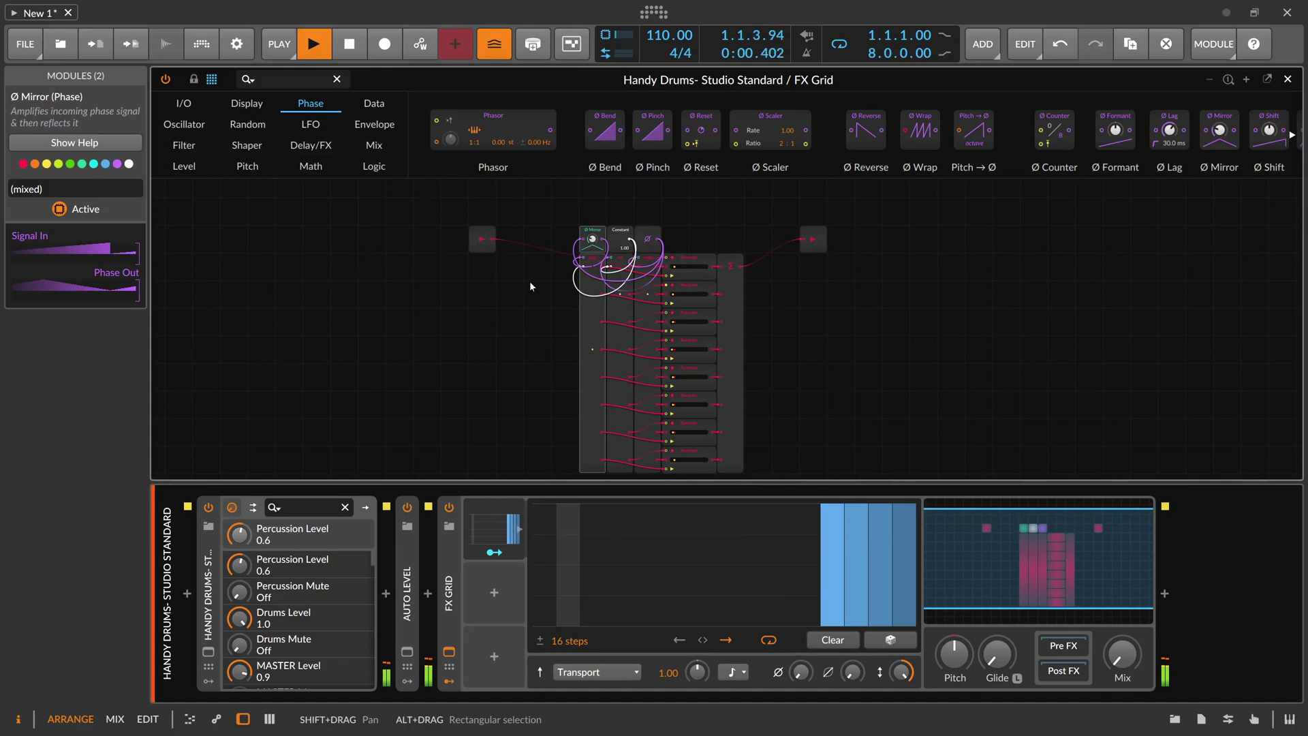
key("space")
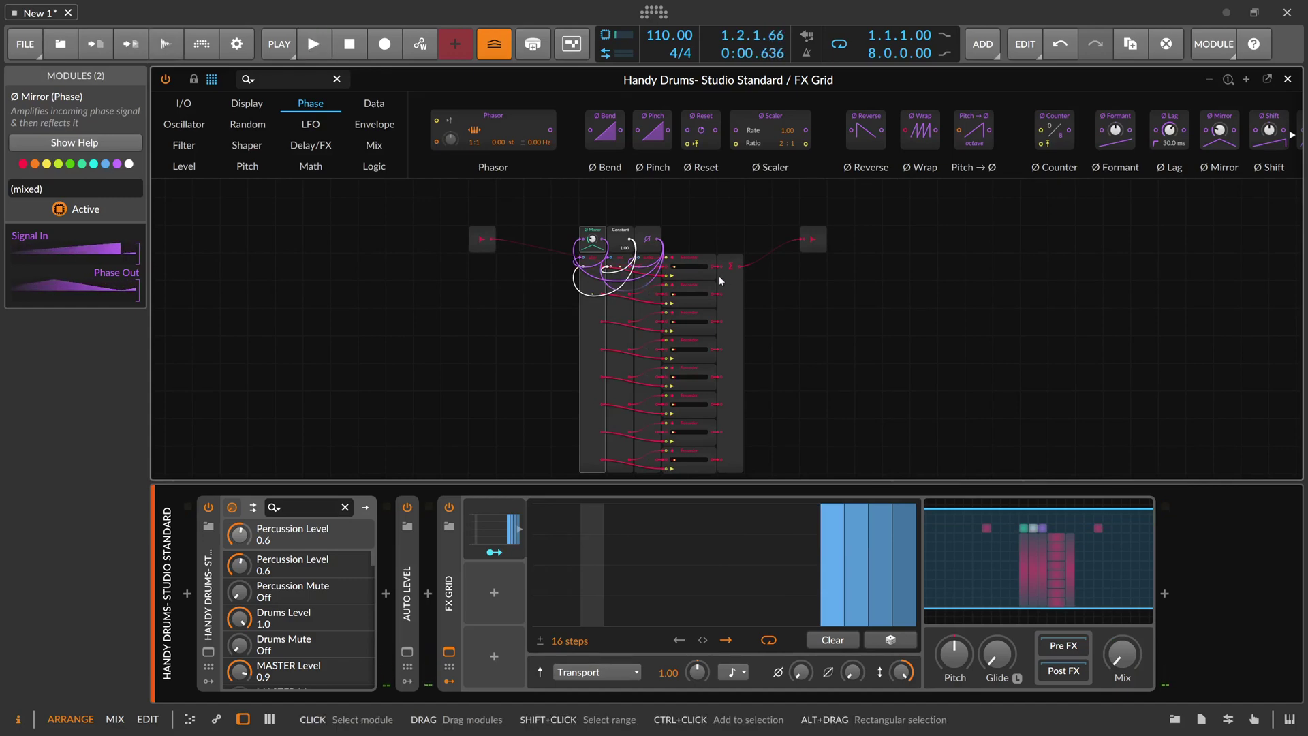
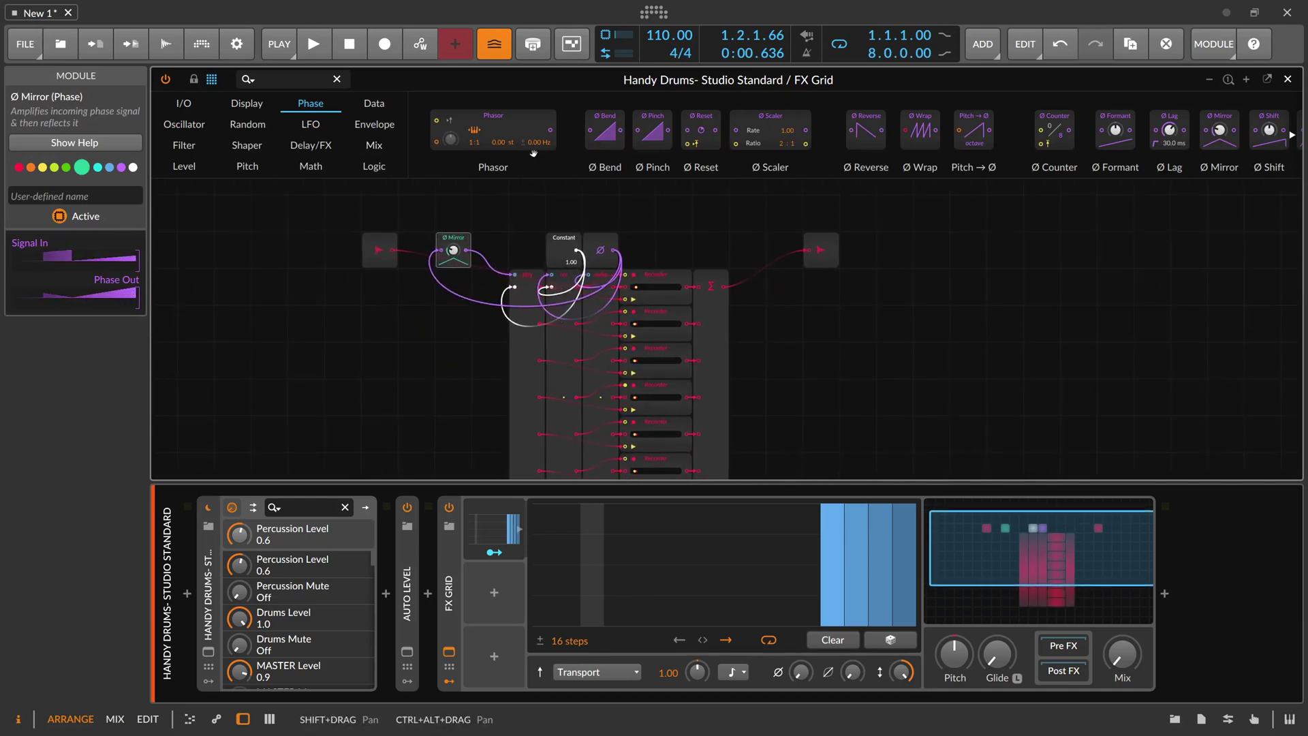
Replace the Ø Mirror with a Ø Reverse, fed by the device phase and driving the play Split.
left_click_drag(865, 133, 478, 247)
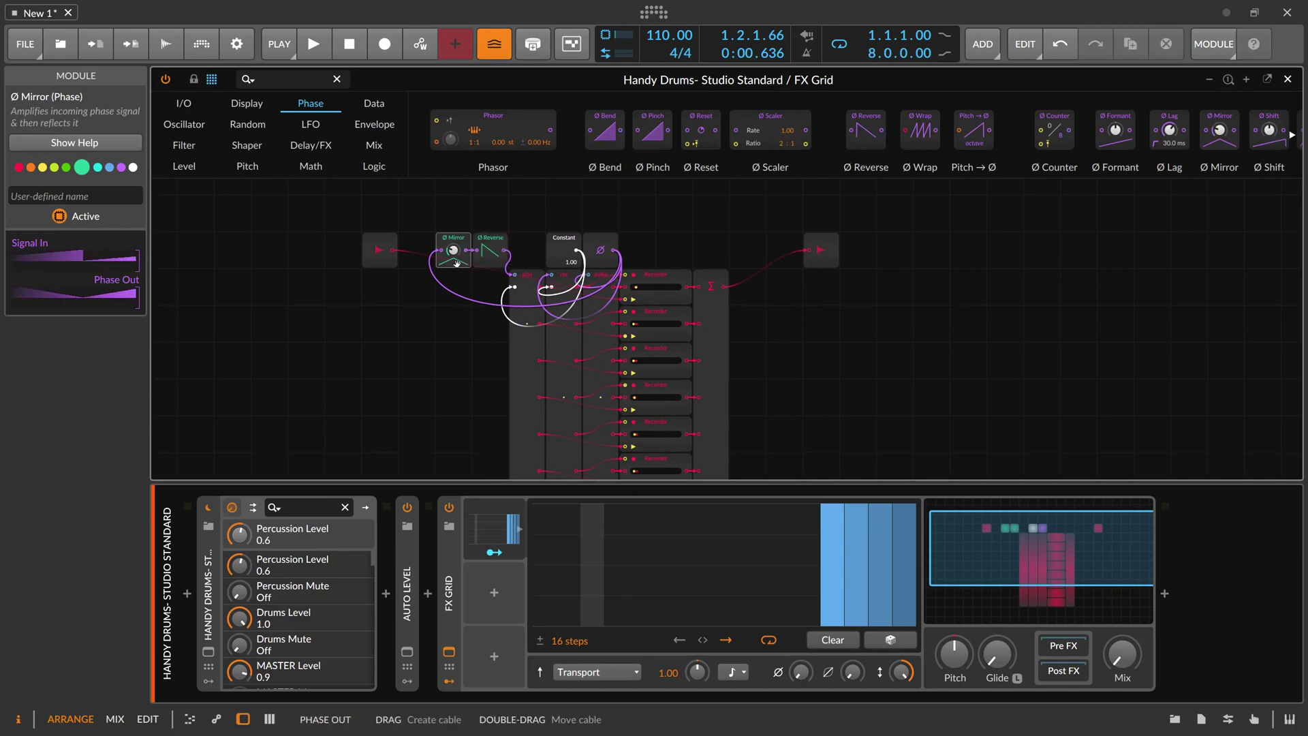
key("Delete")
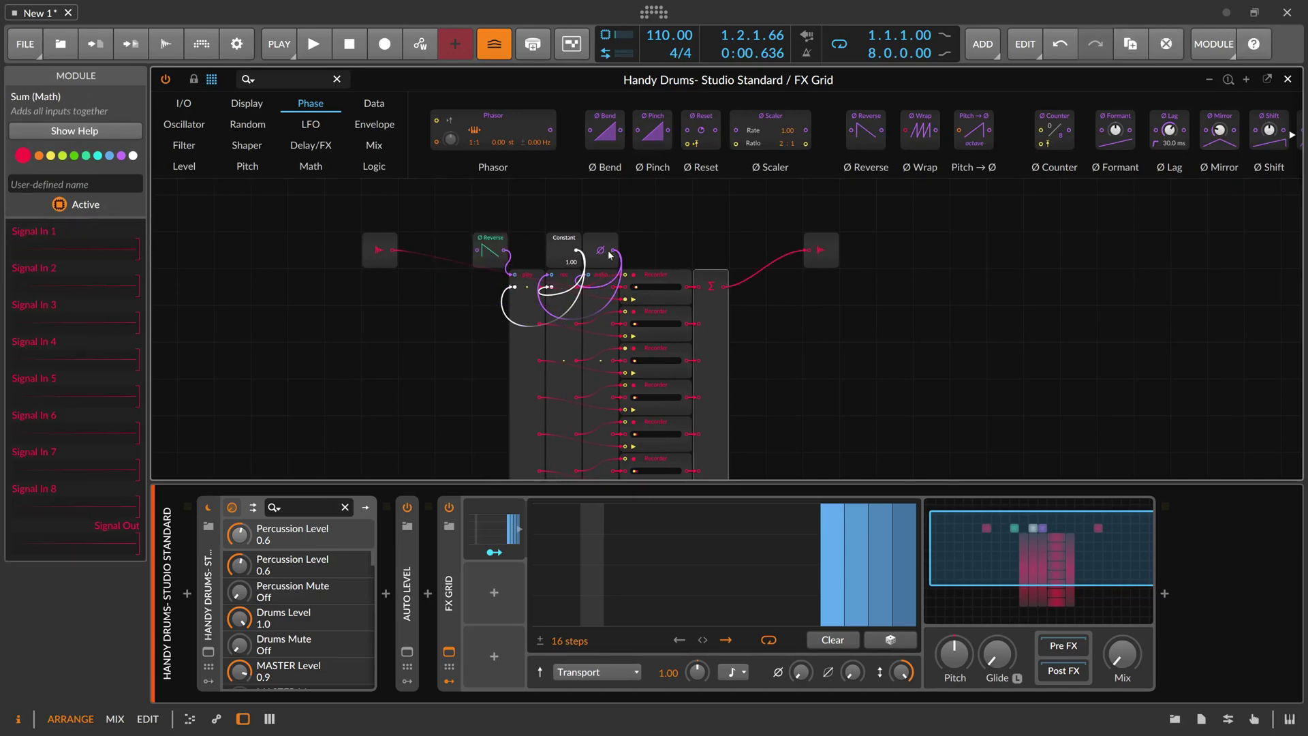
left_click_drag(612, 250, 477, 250)
scroll(500, 304, "down", 1)
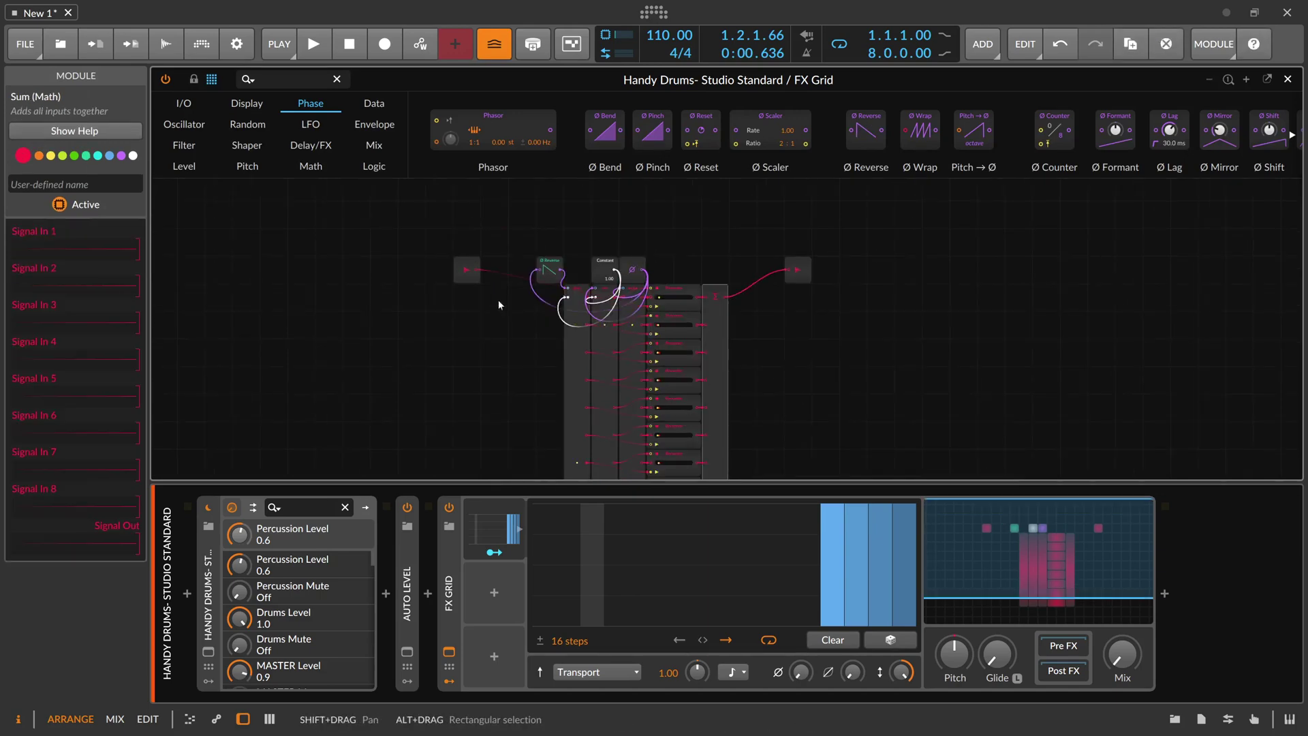
left_click_drag(486, 327, 441, 304)
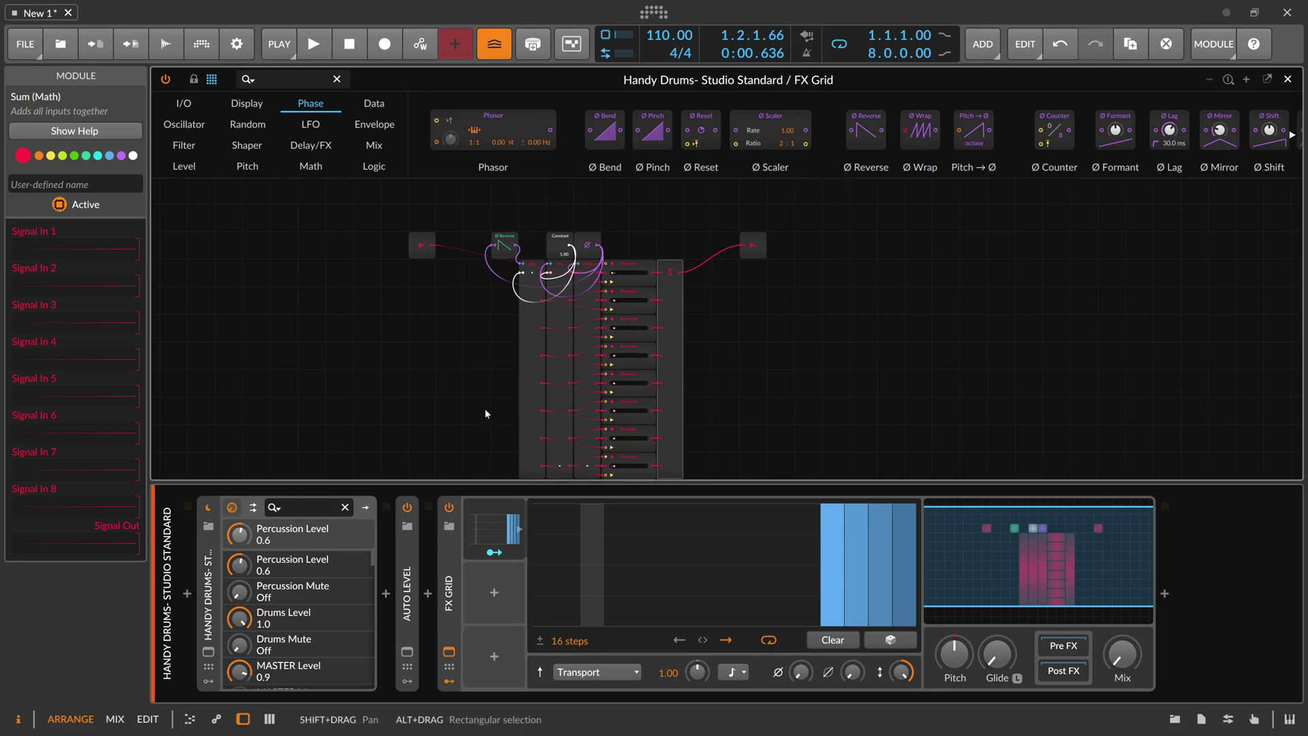
Play back the patch with the Ø Reverse, stop, and open the Scene 1 drum clip to examine its notes.
key("space")
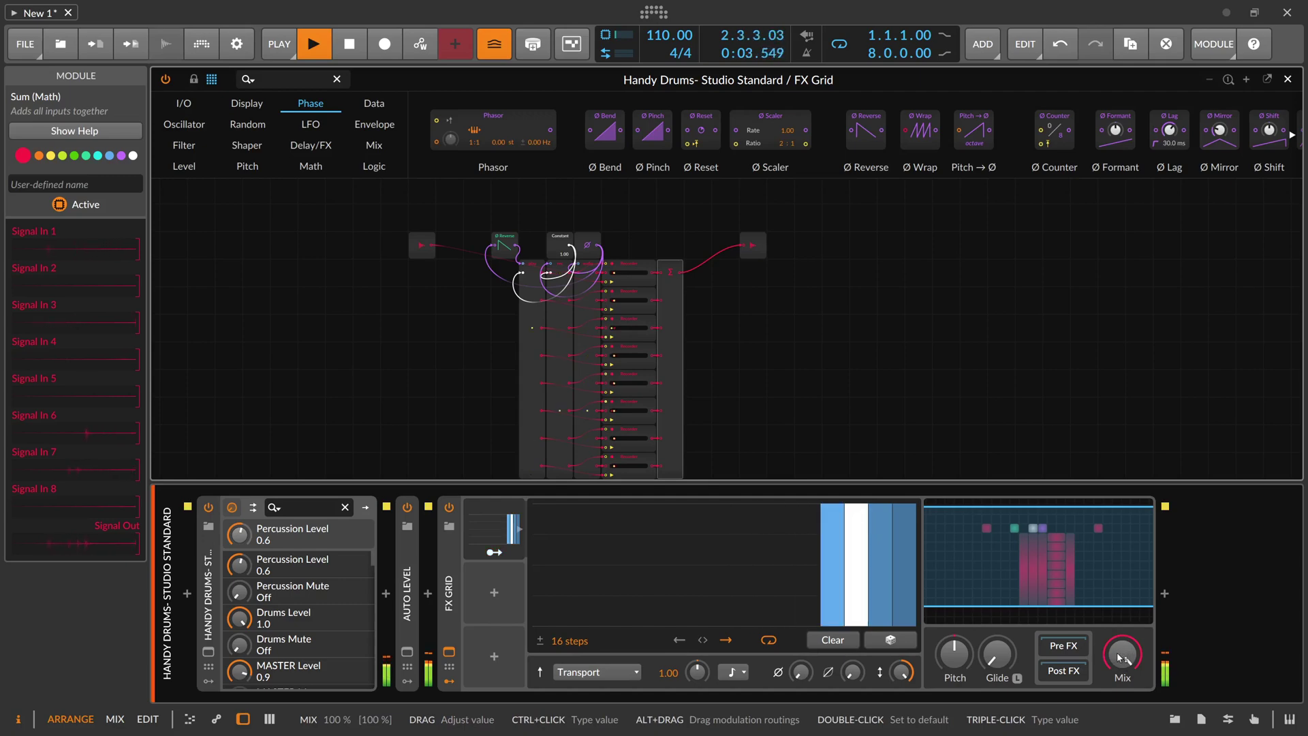
left_click(1287, 79)
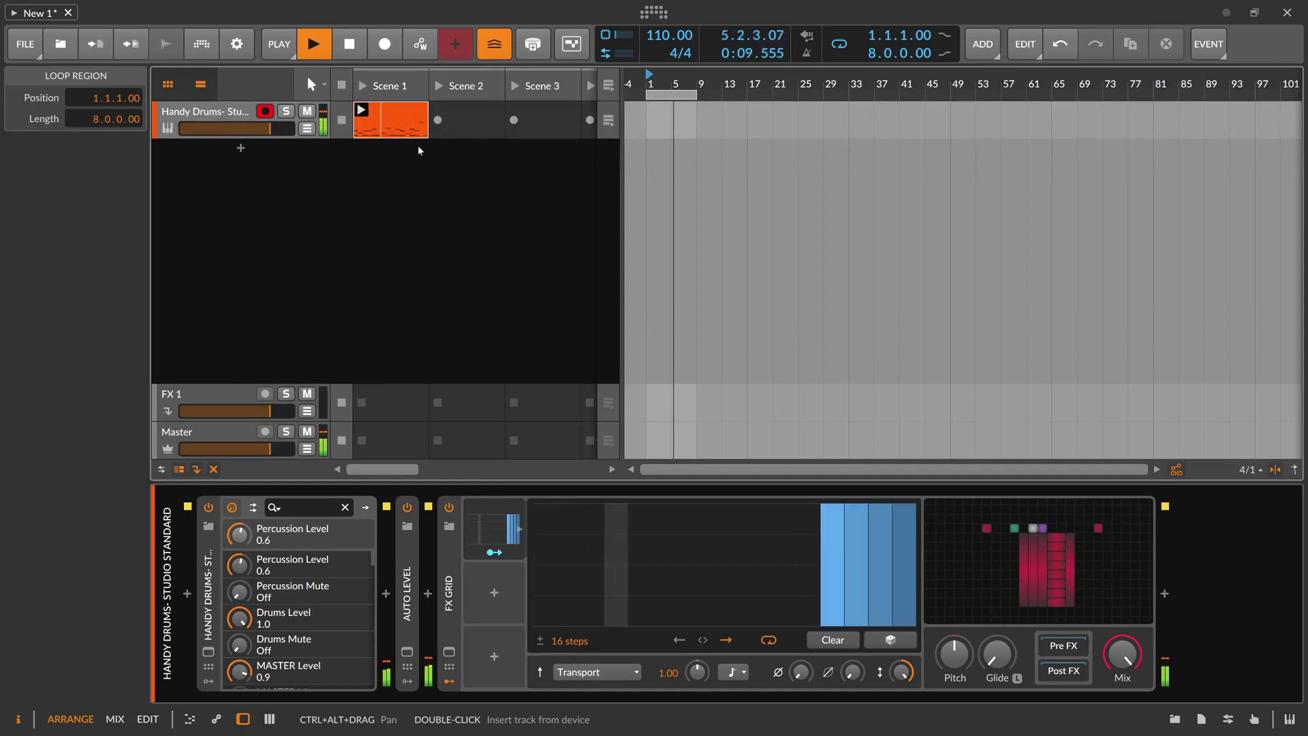
key("space")
double_click(406, 130)
left_click_drag(561, 335, 487, 259)
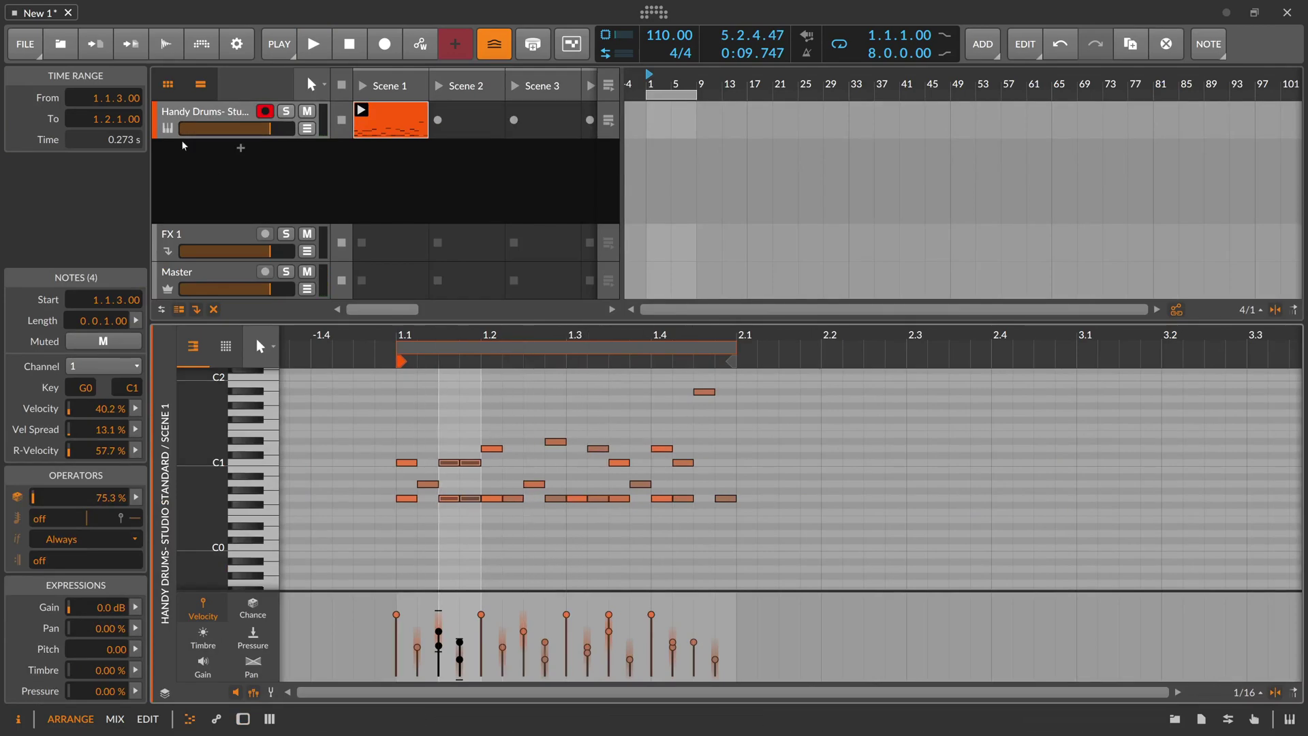
Reopen the FX Grid and replace the Ø Reverse with a Ø Mirror between the device phase and the play Split.
double_click(210, 118)
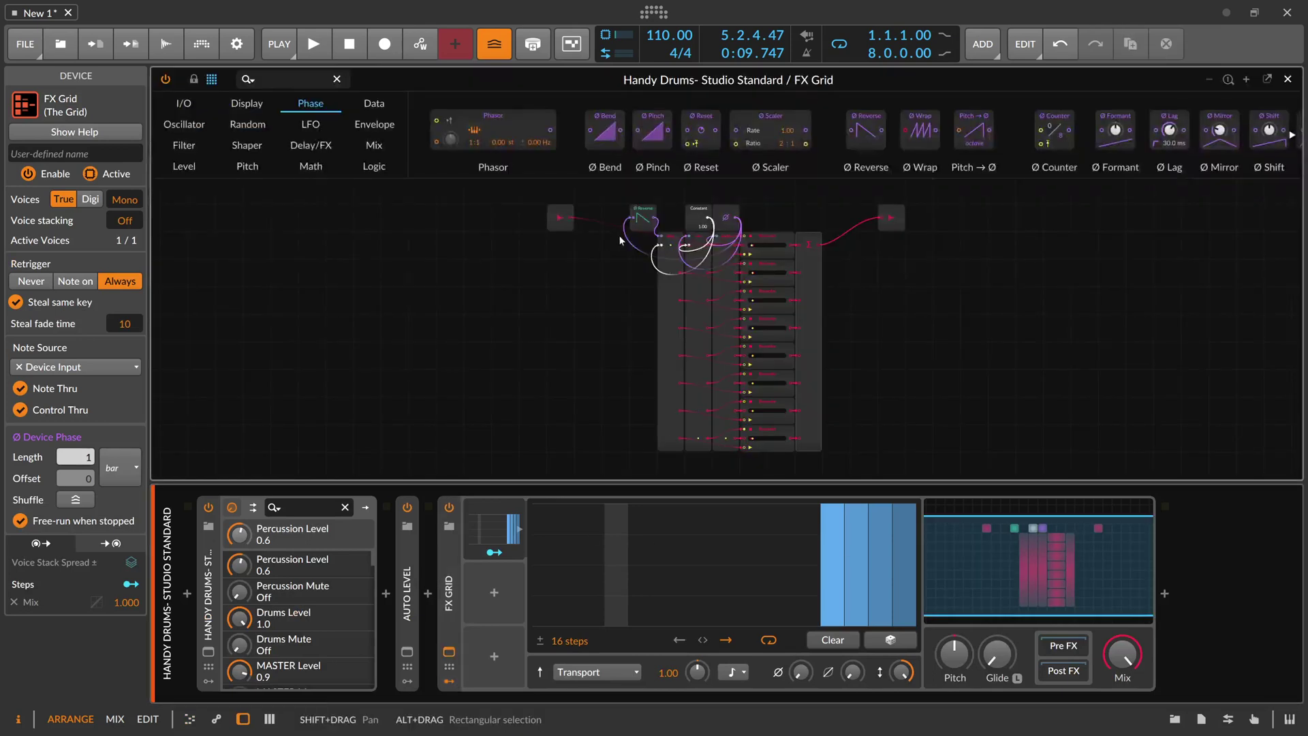
left_click(647, 212)
left_click(249, 105)
left_click(311, 103)
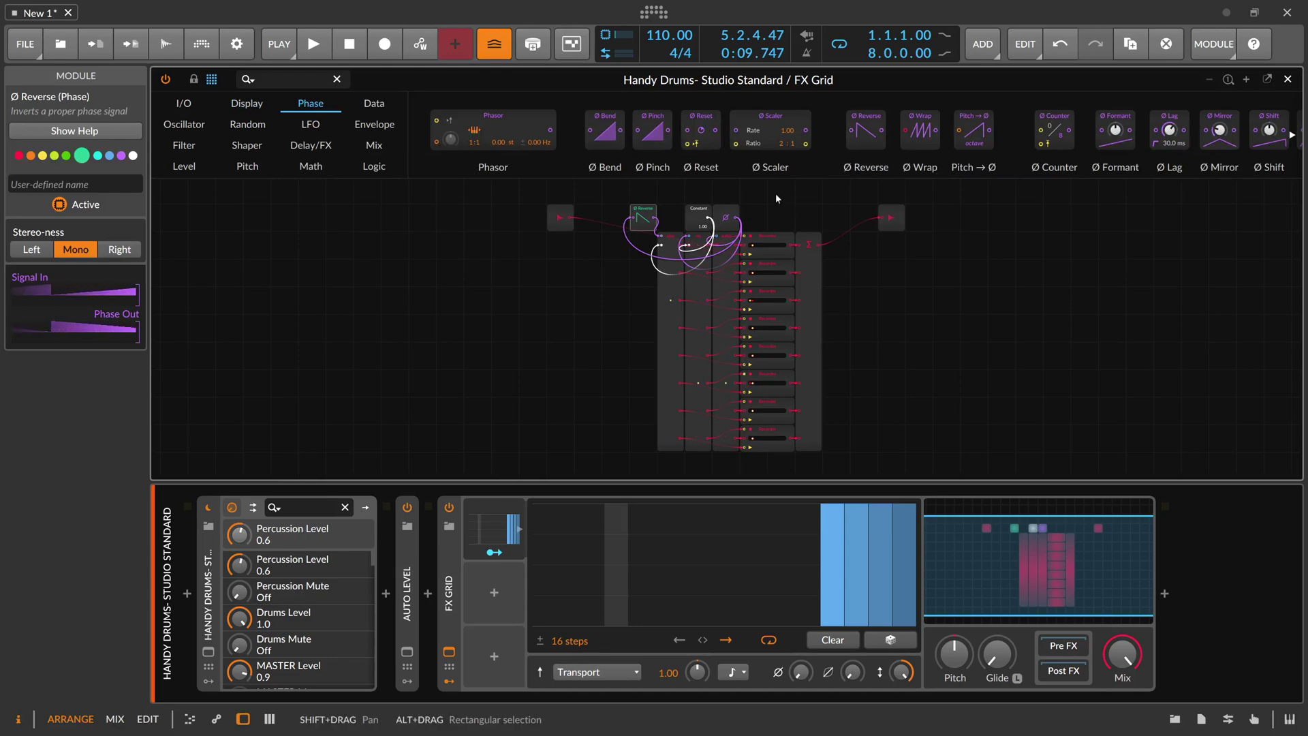
left_click_drag(578, 292, 532, 298)
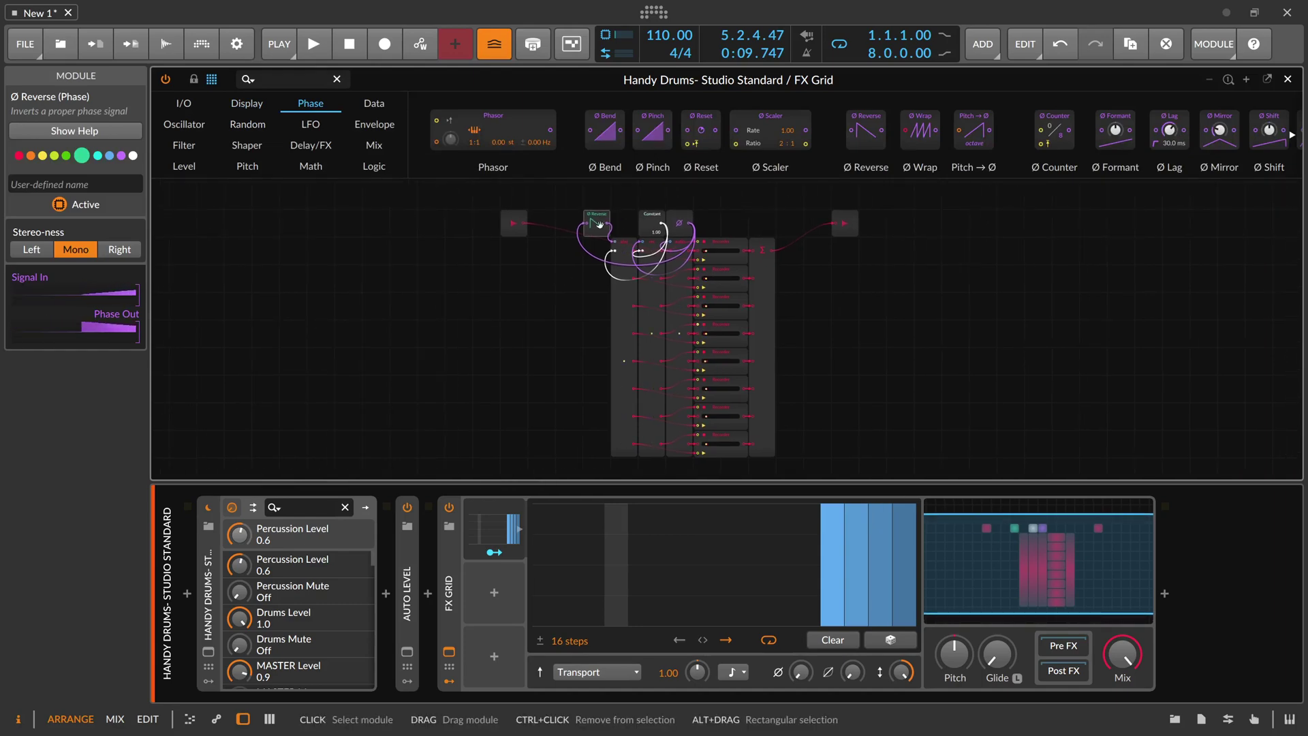
key("Delete")
left_click(298, 80)
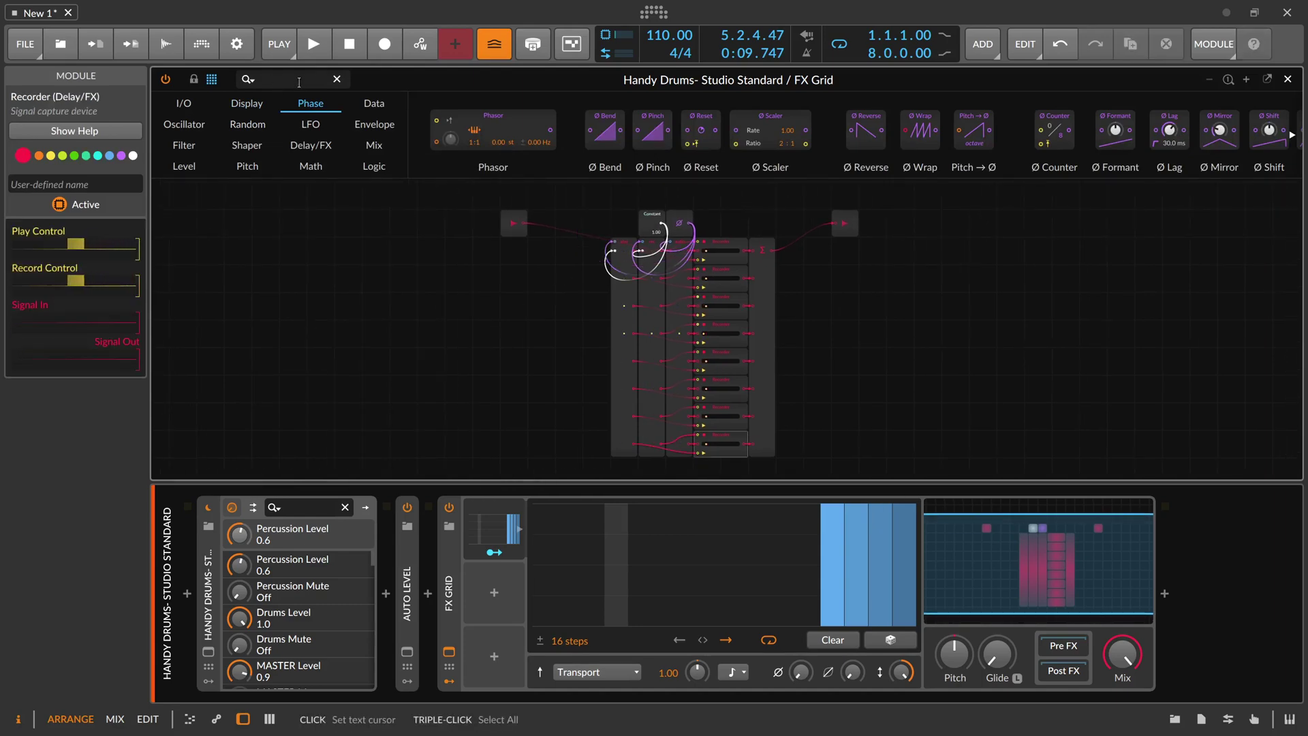
type("mirr")
left_click_drag(192, 129, 615, 244)
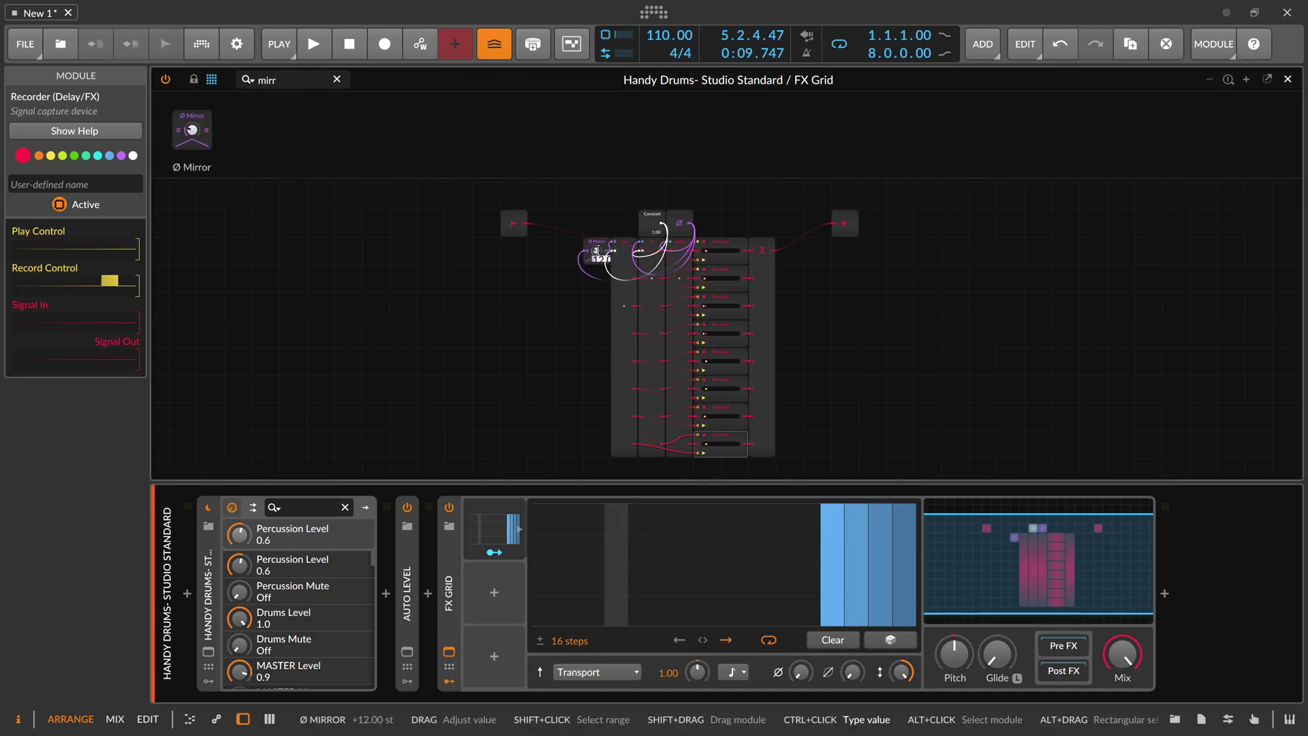
Collapse the Steps modulator's expanded view and select the FX Grid device.
left_click(469, 558)
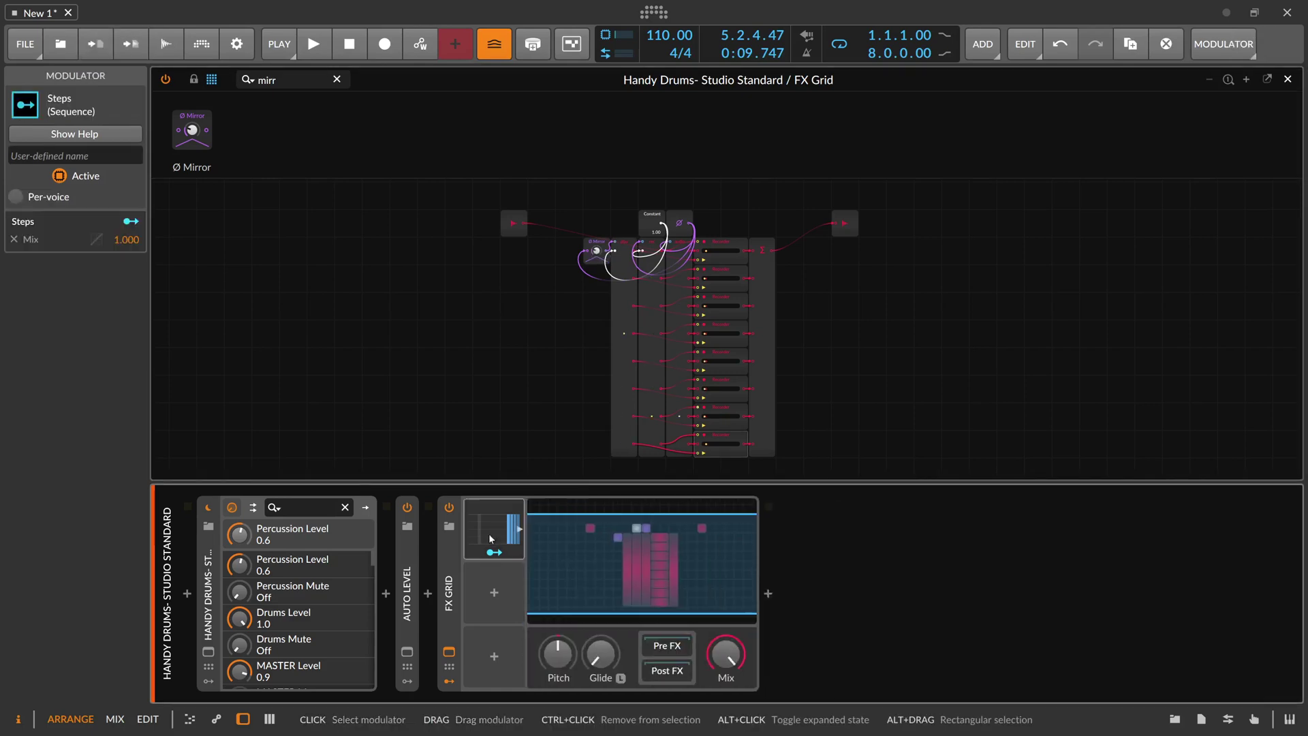
left_click(468, 578)
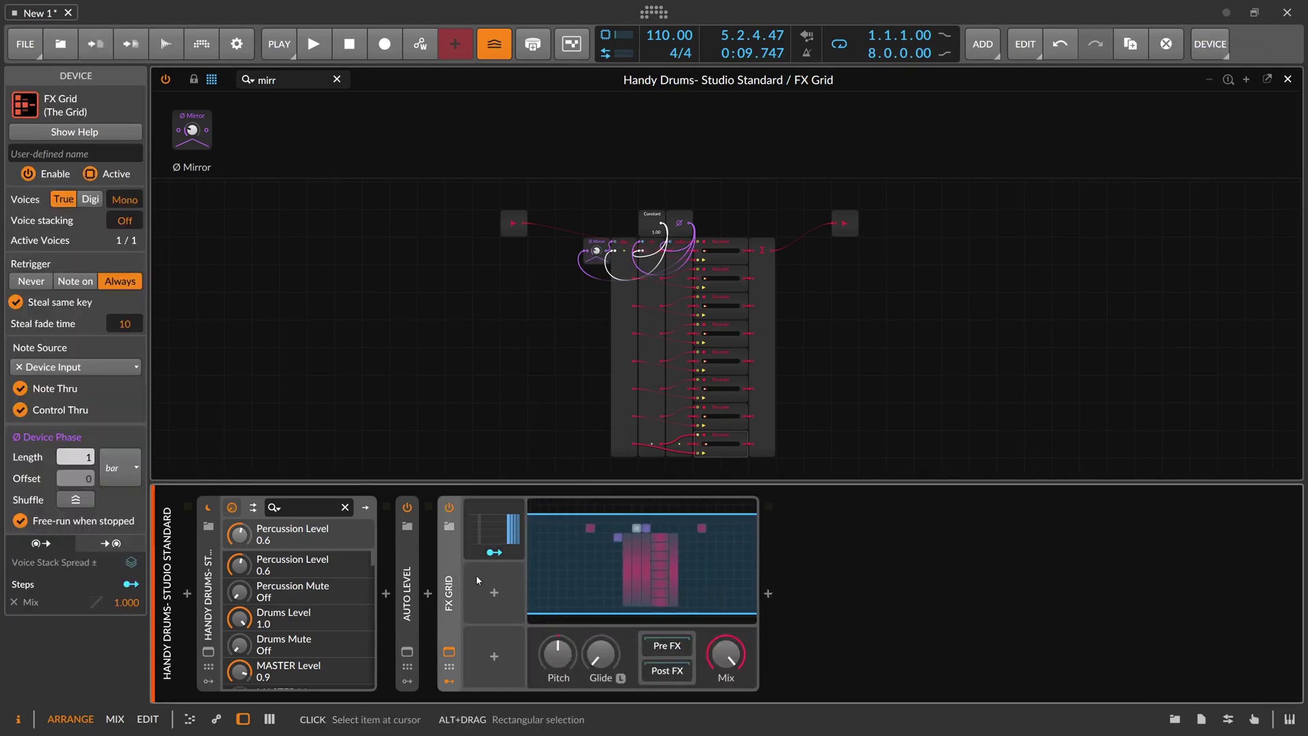